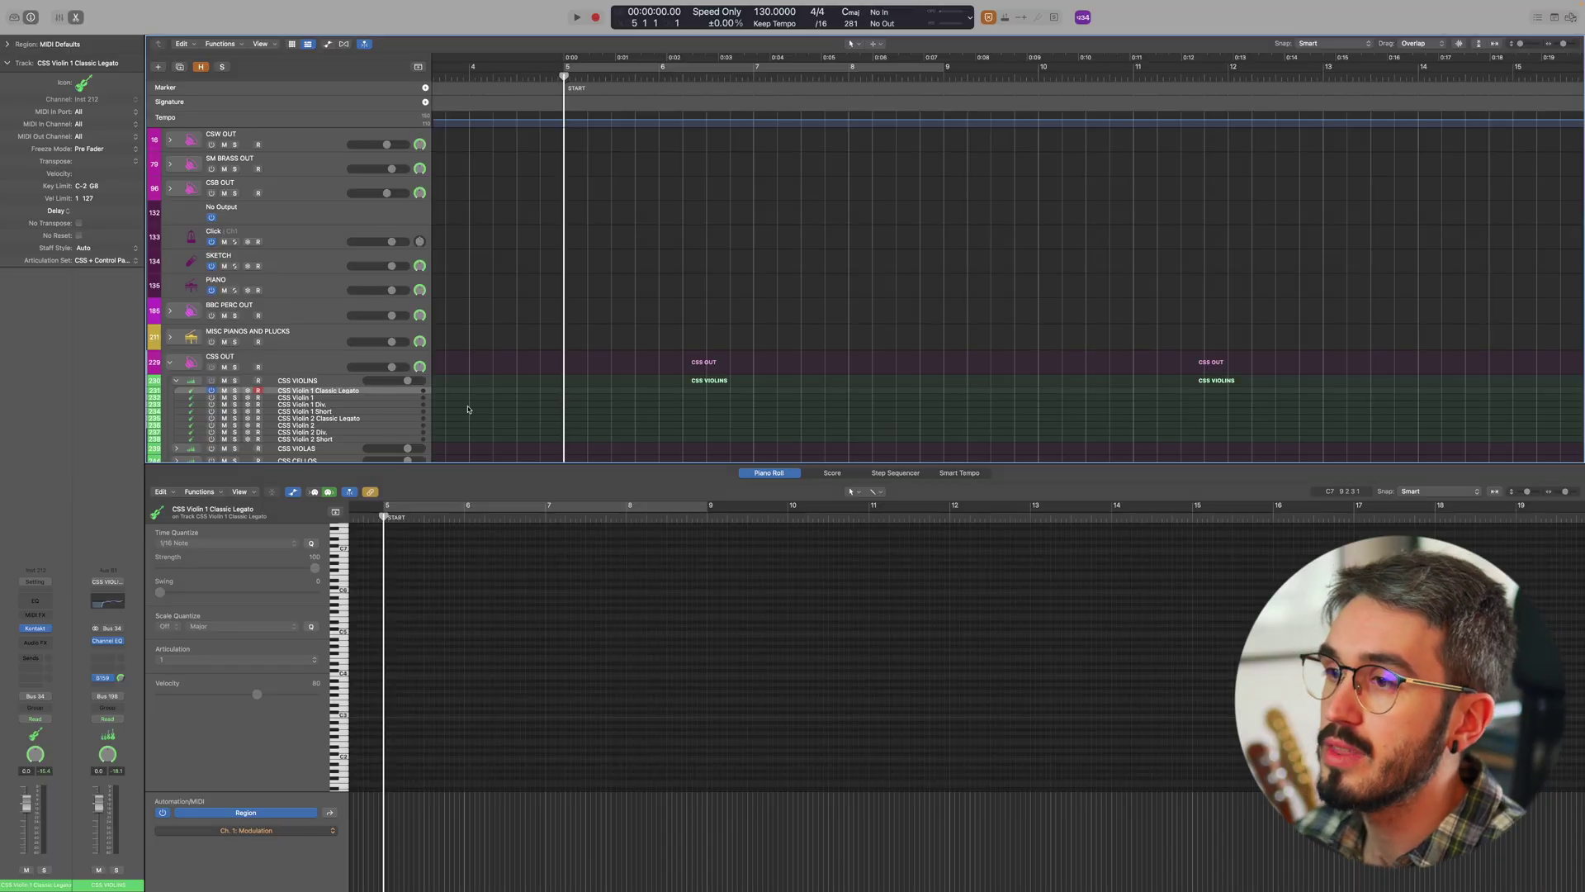
- Record a melody with modulation on the CSS Violin 1 Classic Legato track from bar 5
key(r)
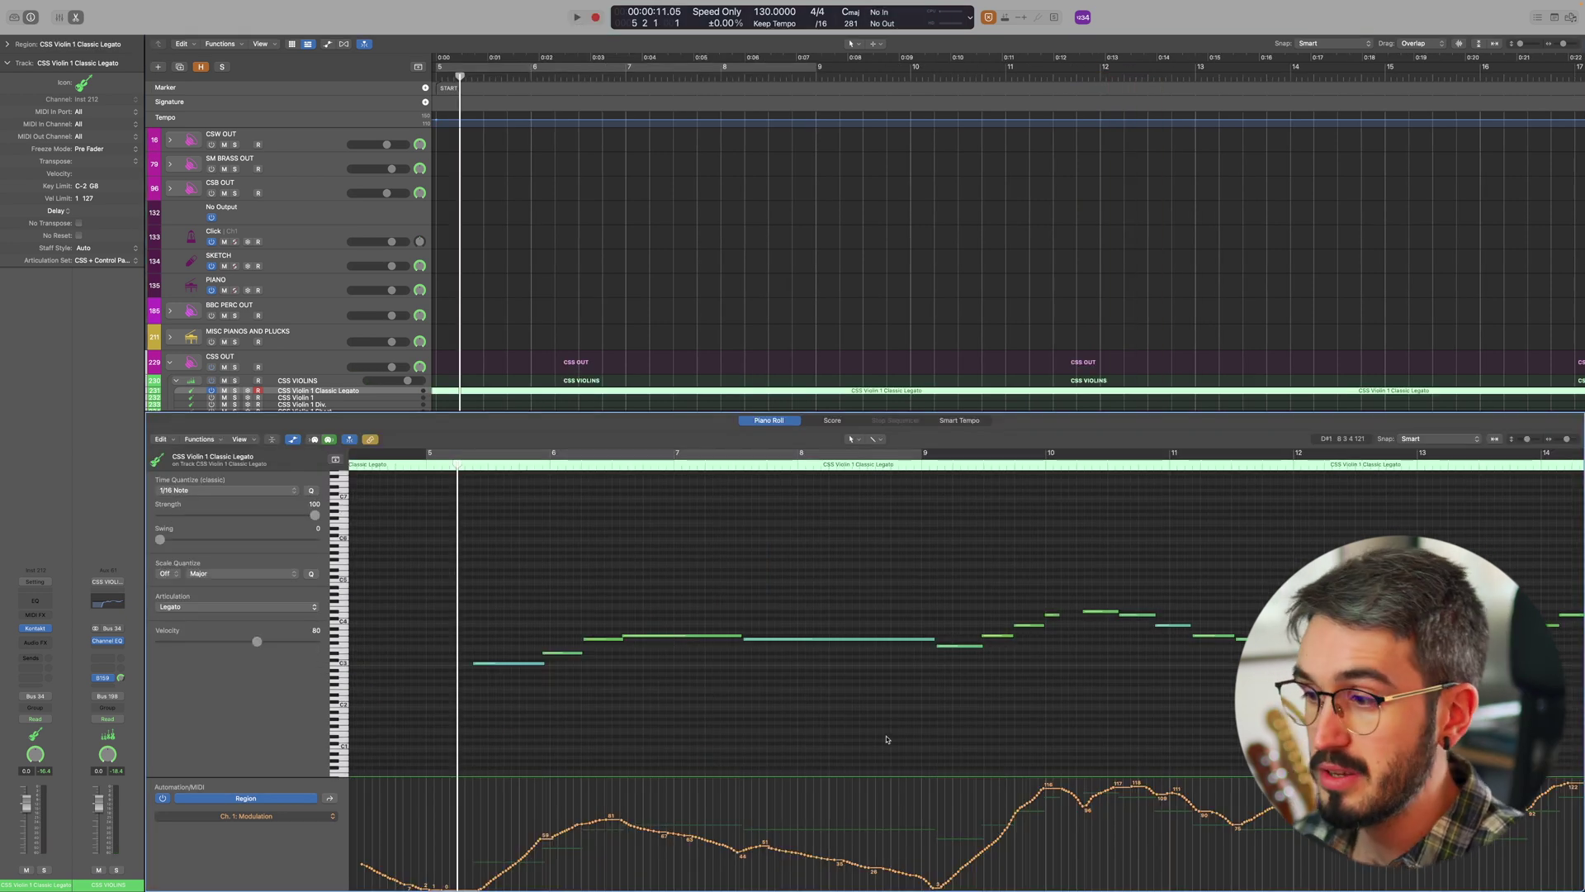
scroll(764, 740, right, 5)
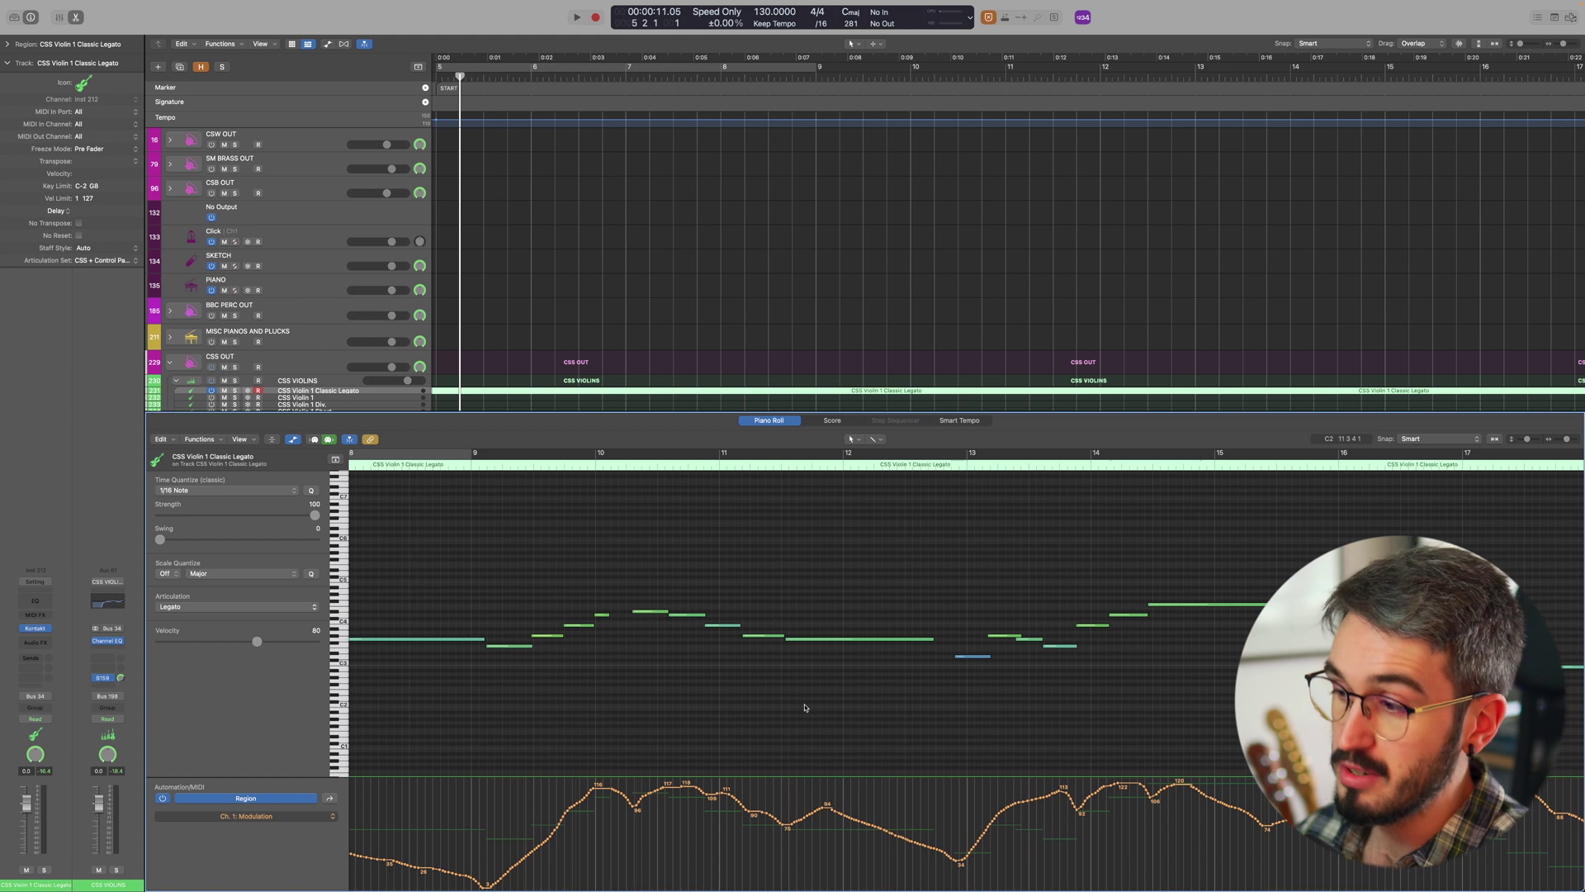
scroll(805, 707, down, 2)
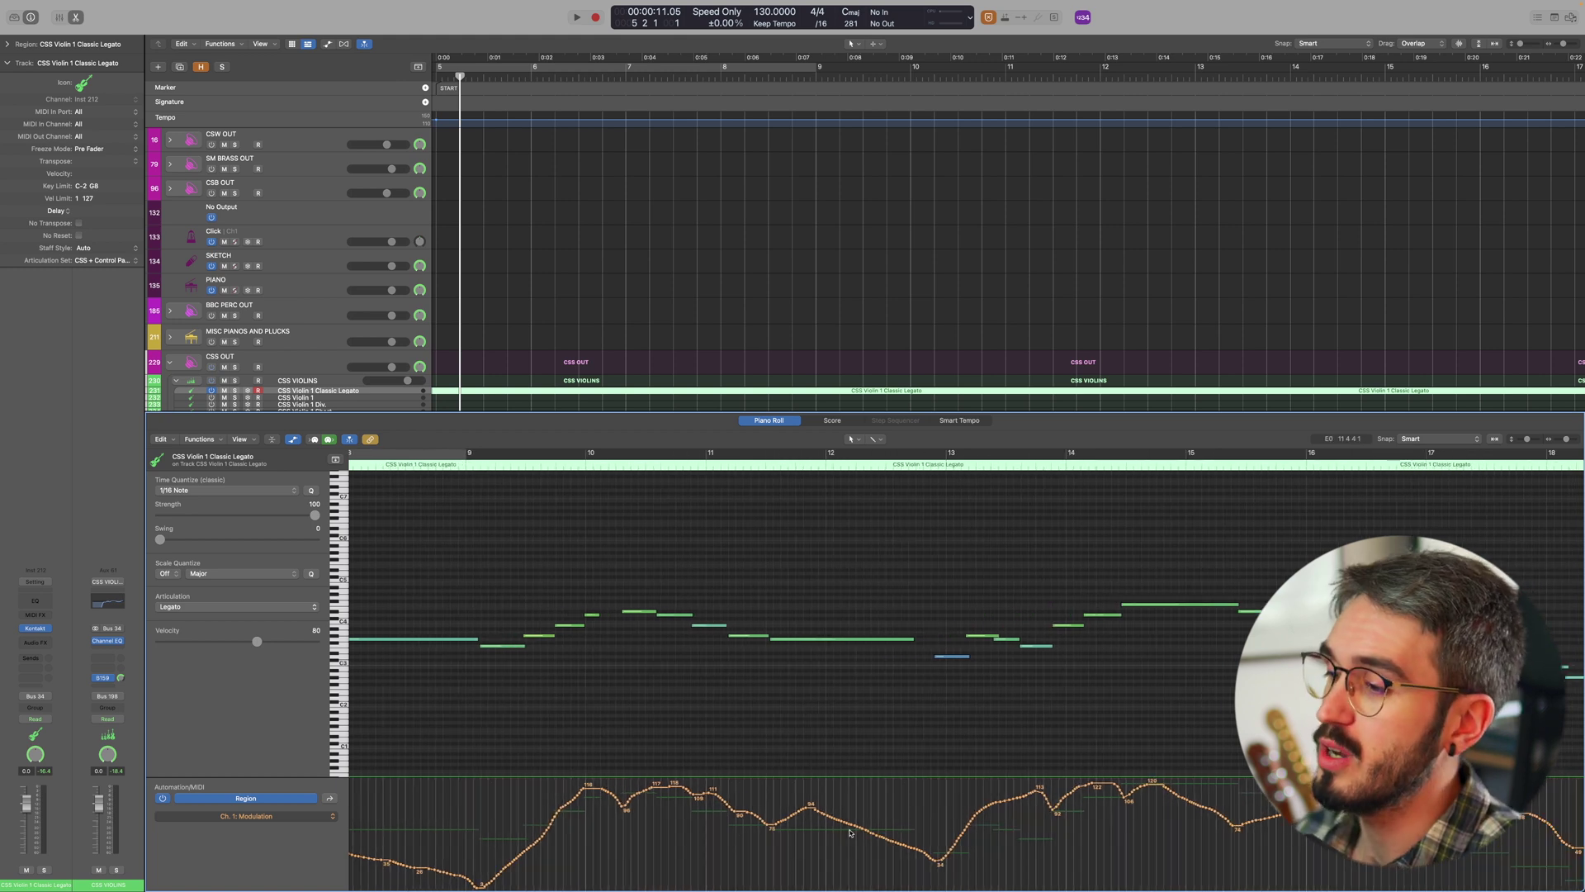
- Smooth out the bumps in the violin region's modulation curve around bars 6 to 8, 10 to 11 and 13 to 14
scroll(881, 833, down, 3)
scroll(761, 815, left, 5)
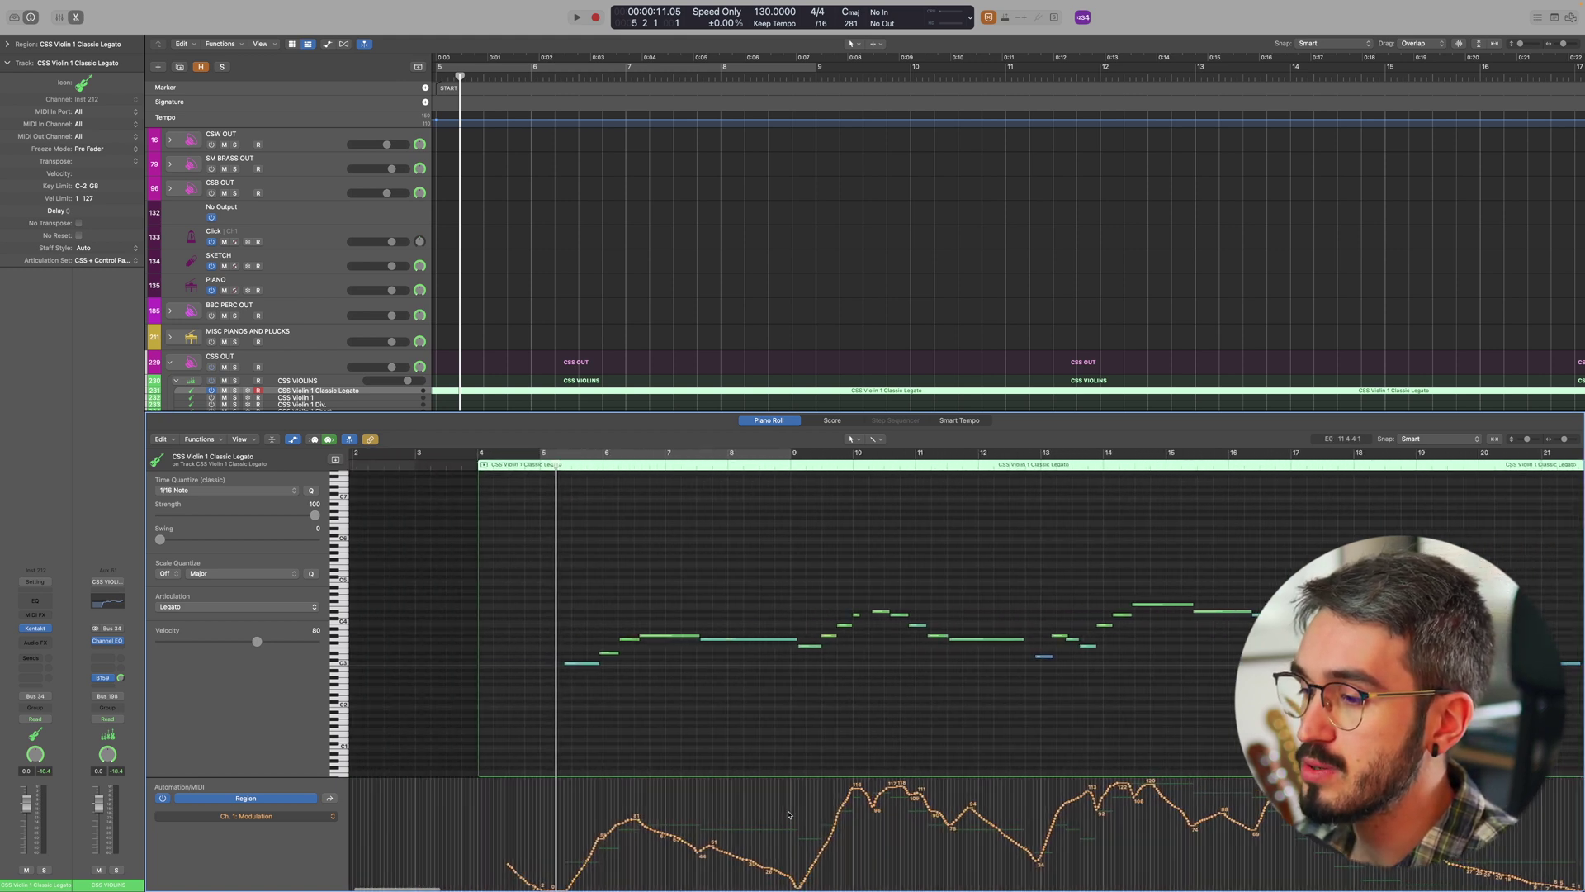
scroll(761, 815, up, 2)
mouse_move(689, 823)
mouse_down()
mouse_move(797, 826)
mouse_move(946, 879)
mouse_up()
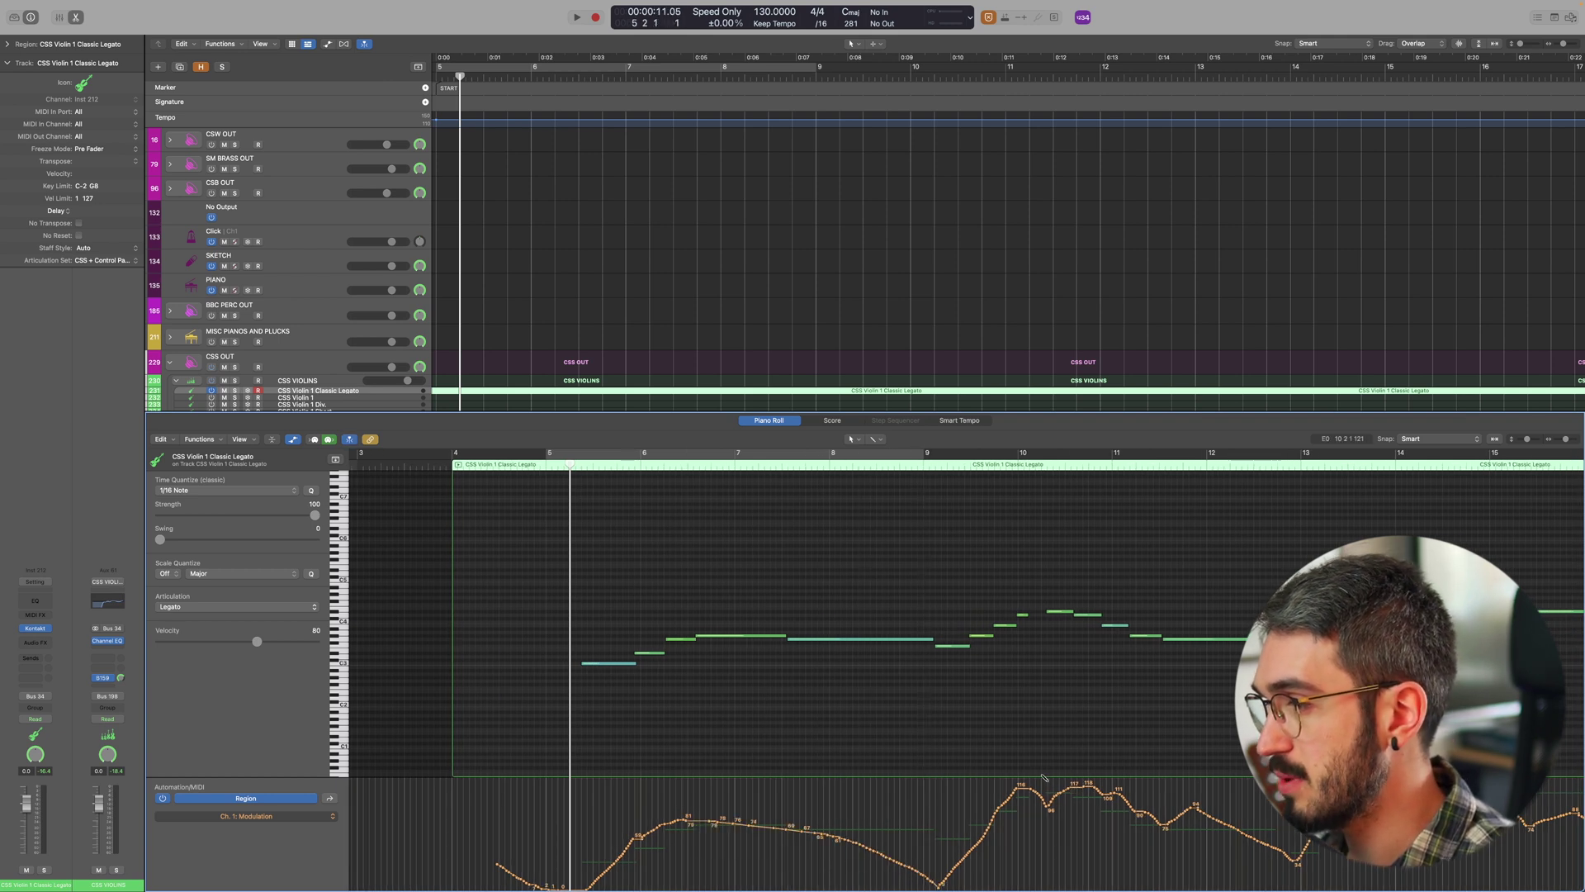
drag(1024, 790, 1118, 790)
scroll(1015, 794, right, 5)
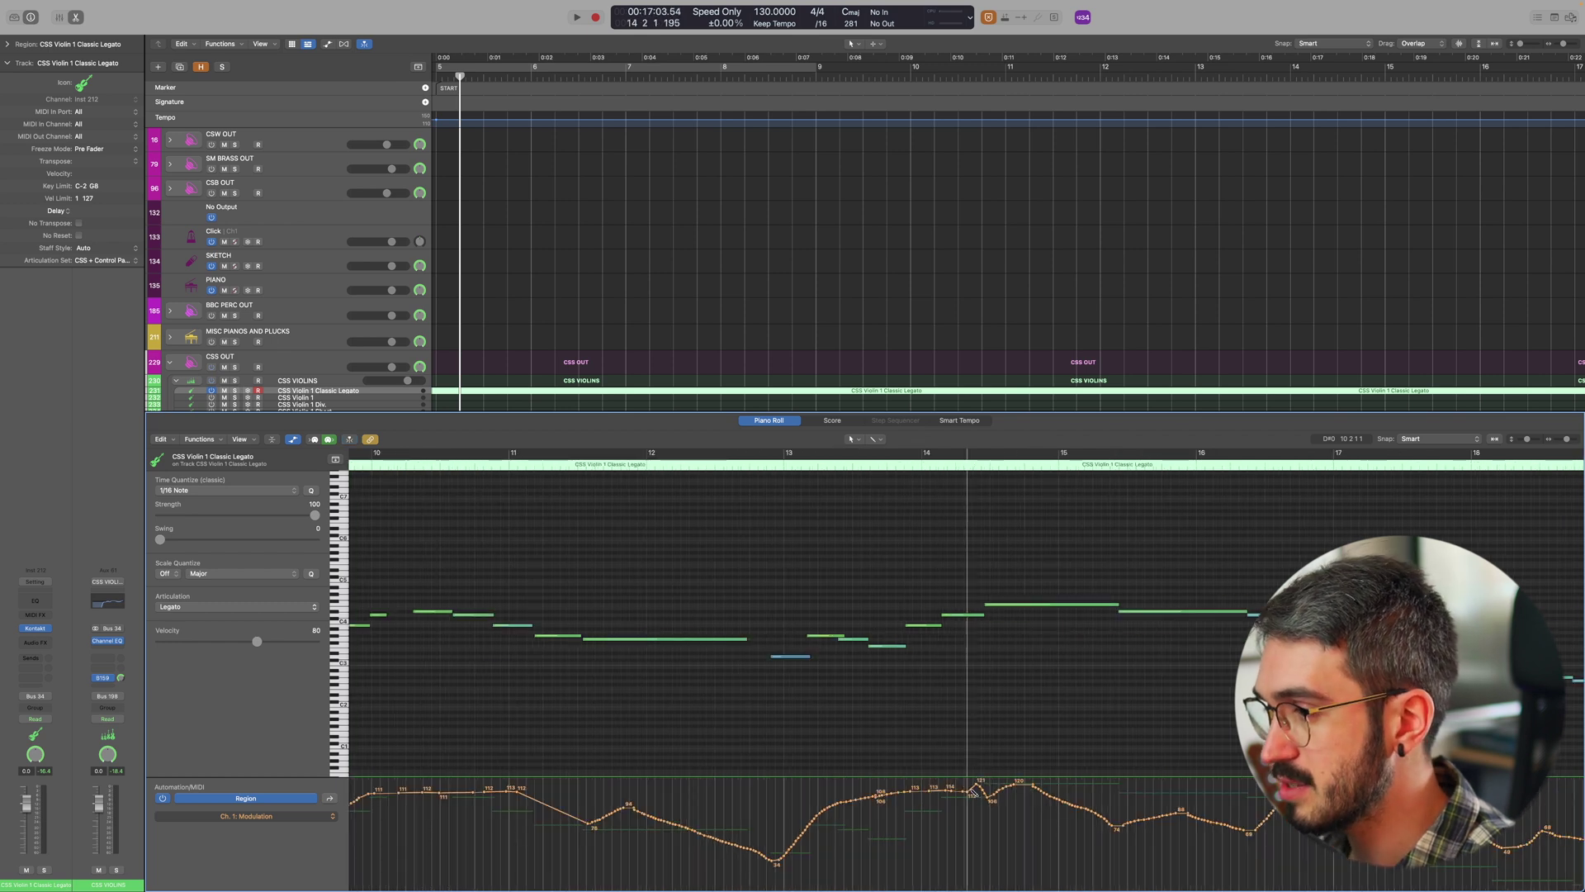
scroll(974, 813, right, 3)
drag(866, 812, 1113, 887)
scroll(936, 621, left, 10)
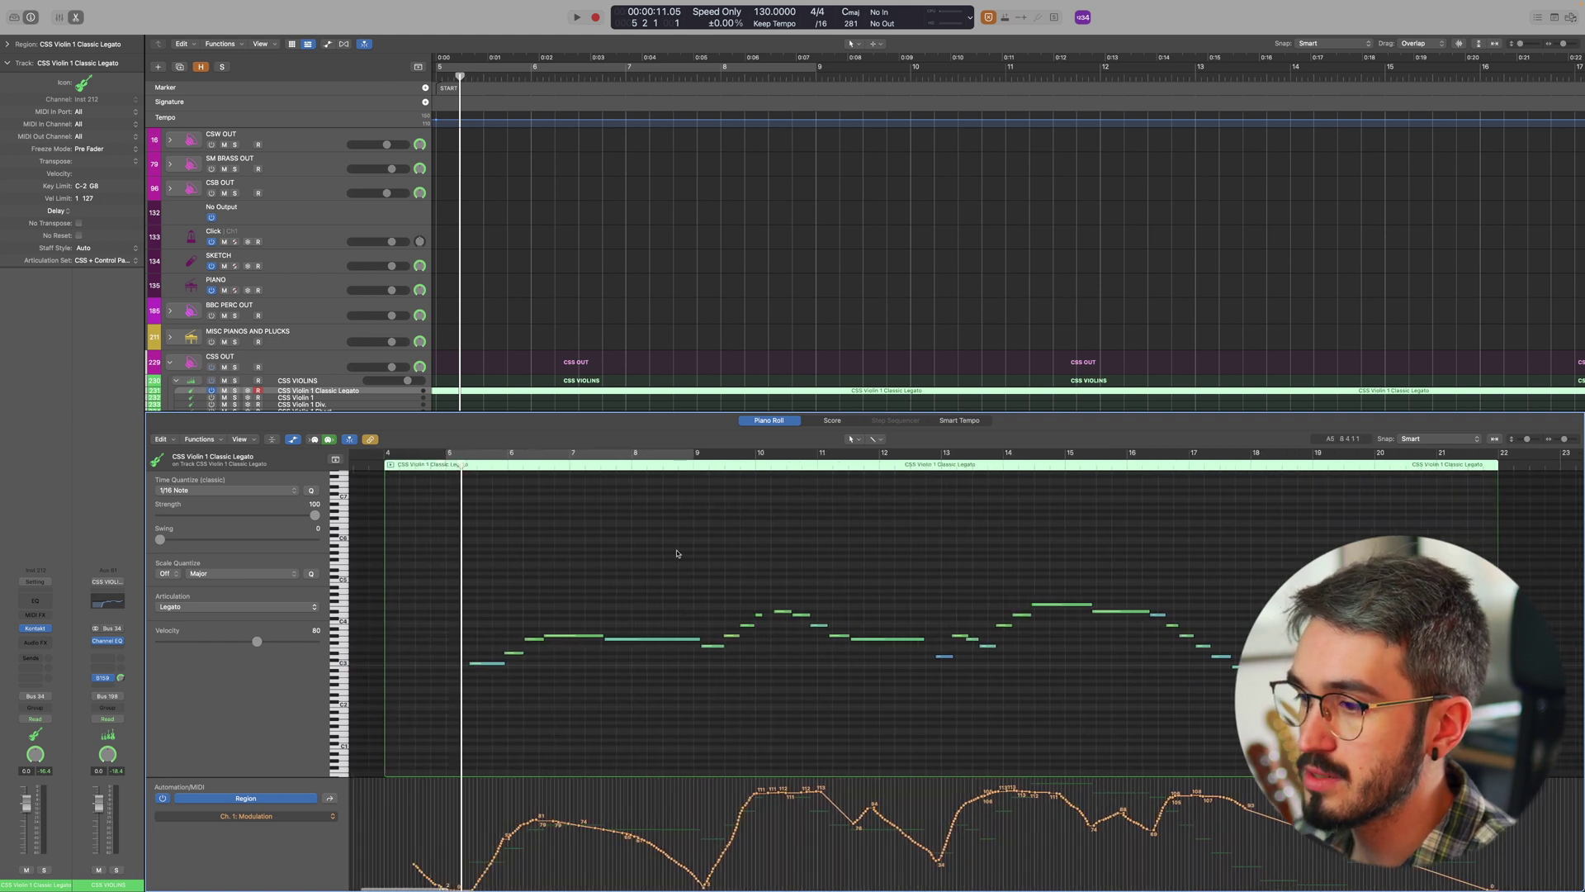
- Play back the violin melody from bar 9
scroll(1017, 622, right, 2)
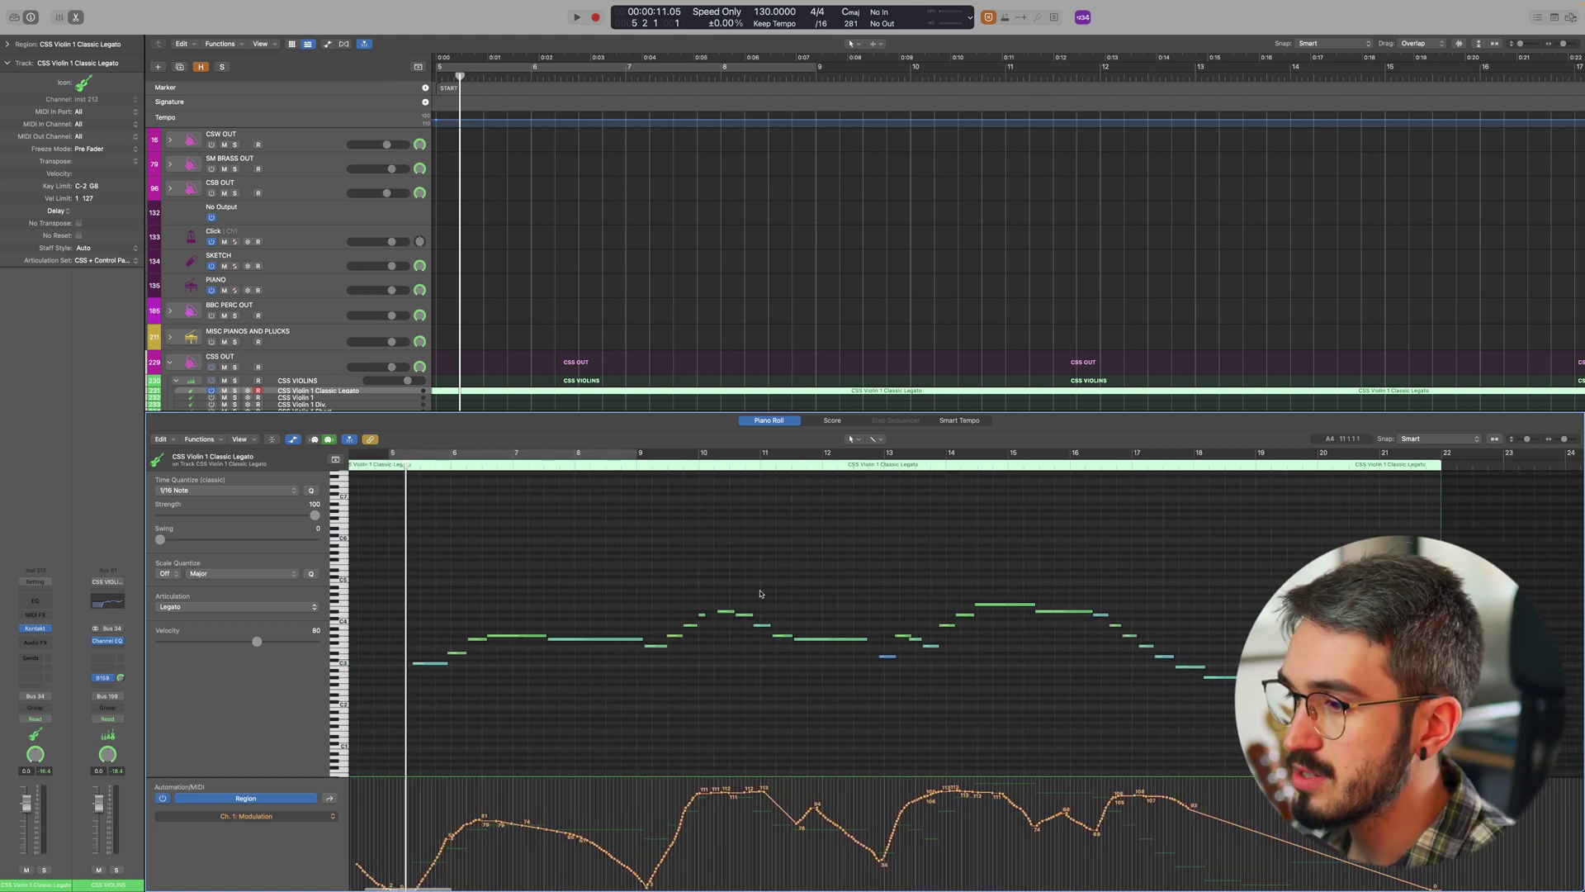
click(631, 467)
key(super+Right)
key(space)
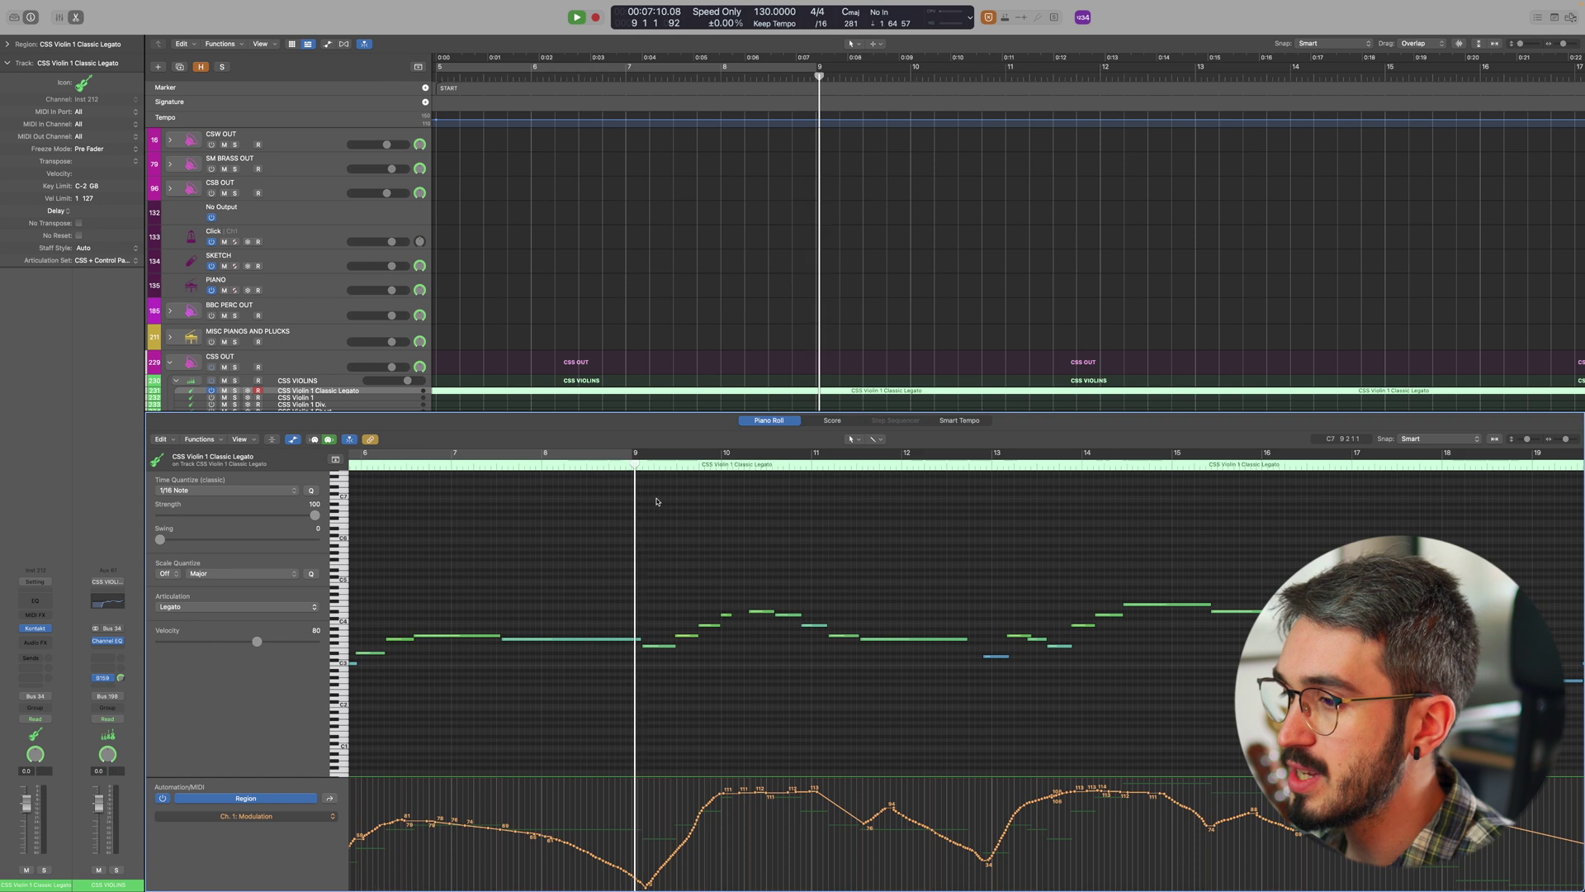
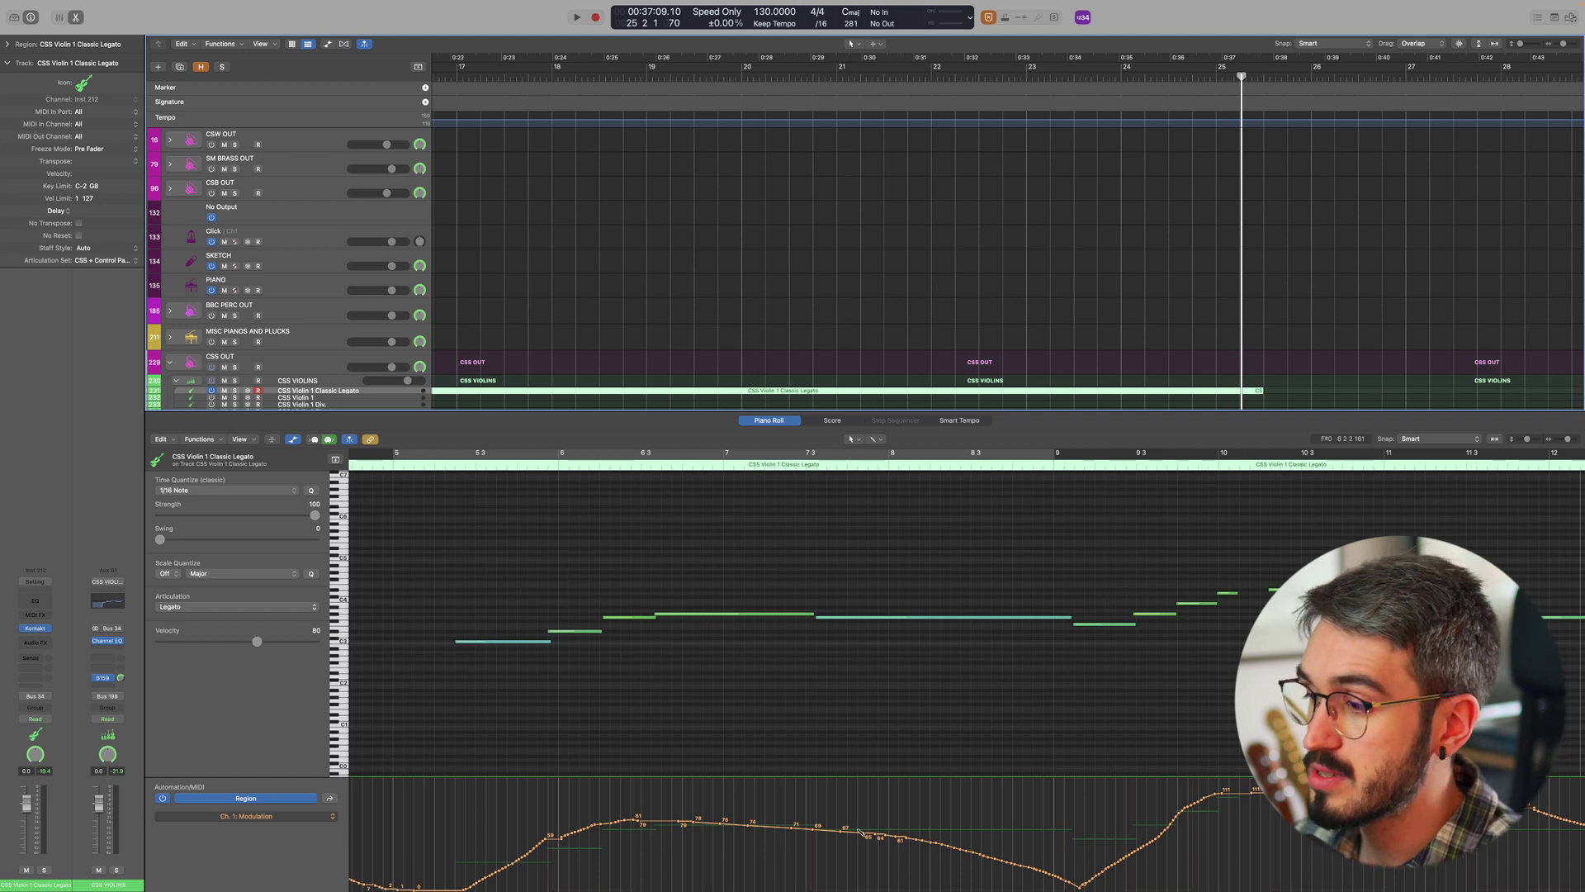
- Raise the dip in the violin's modulation curve just before bar 9 and close the piano roll
click(926, 842)
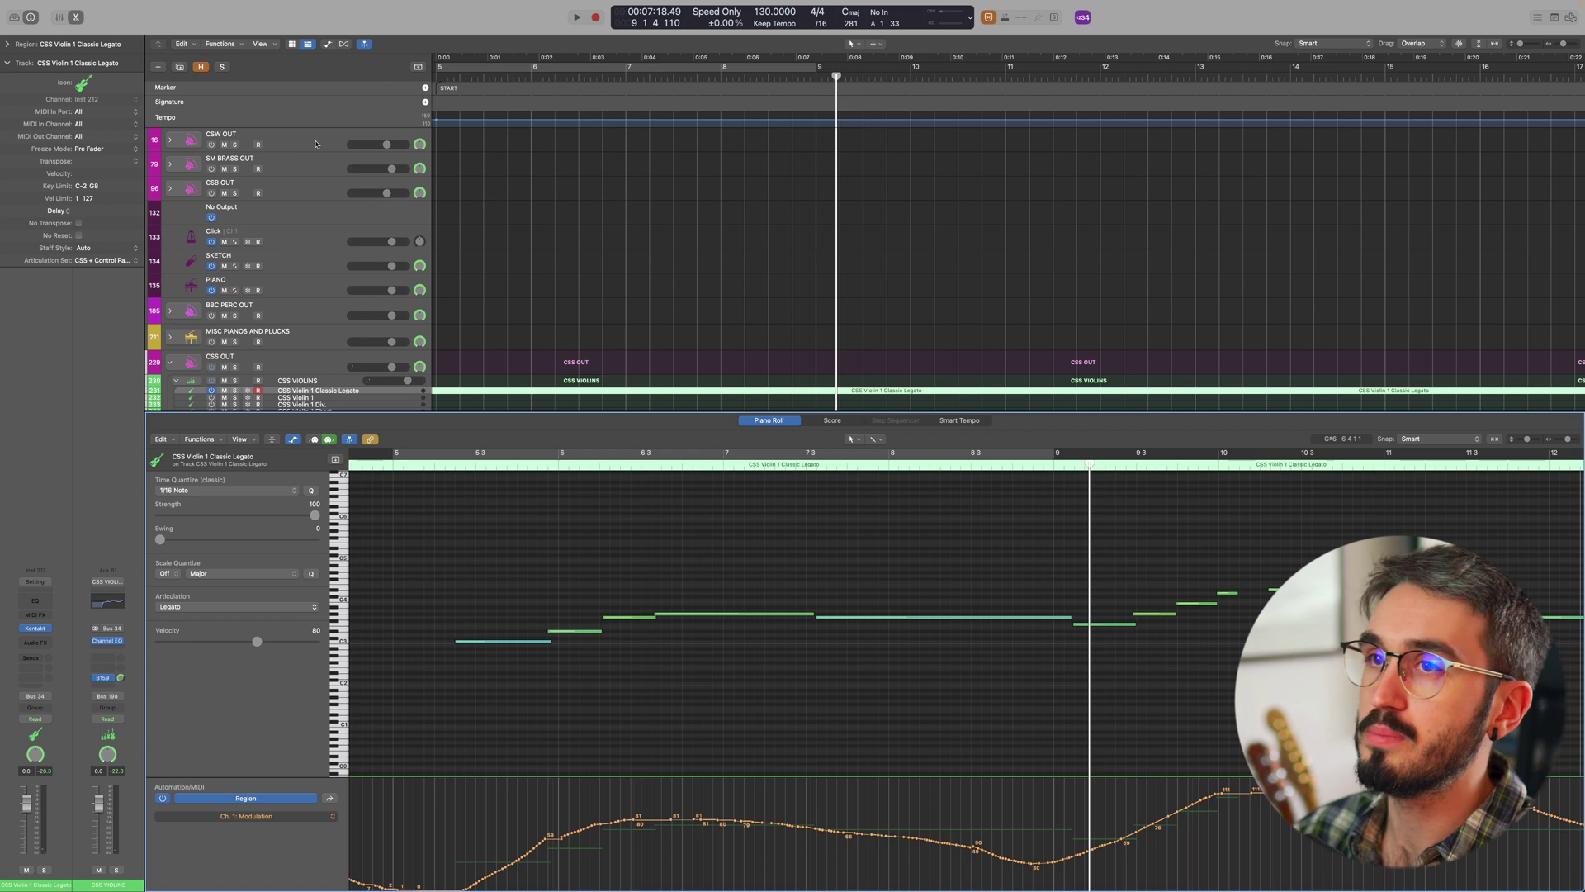
key(p)
scroll(686, 343, left, 5)
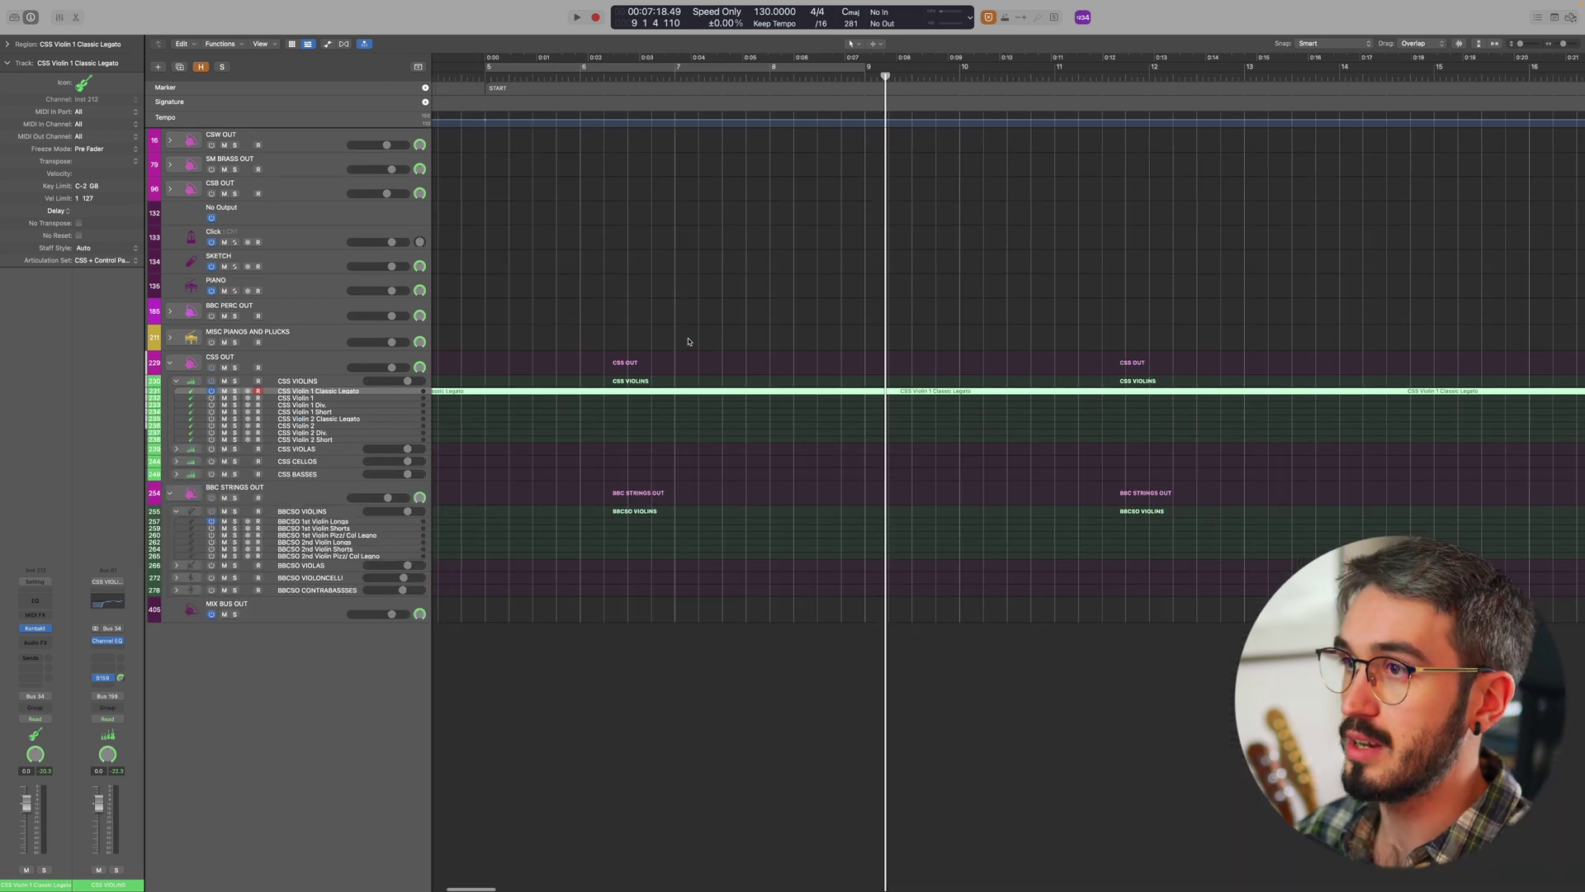
scroll(615, 295, left, 3)
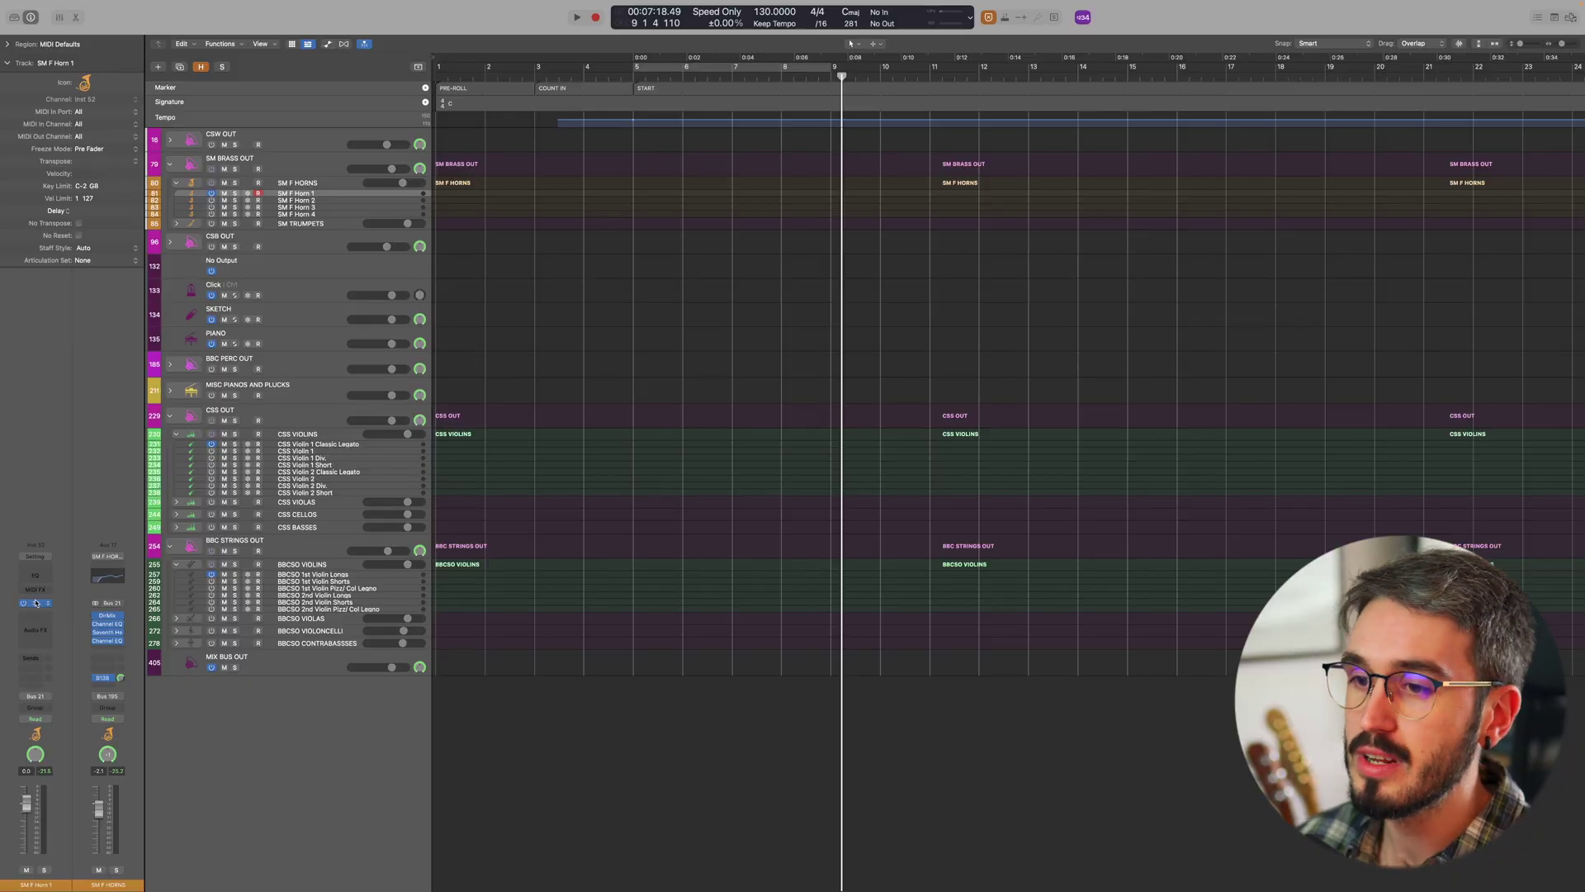
- Inspect the Kontakt instrument on SM F Horn 1, plus the SM F HORNS and SM BRASS OUT channel strips
click(35, 603)
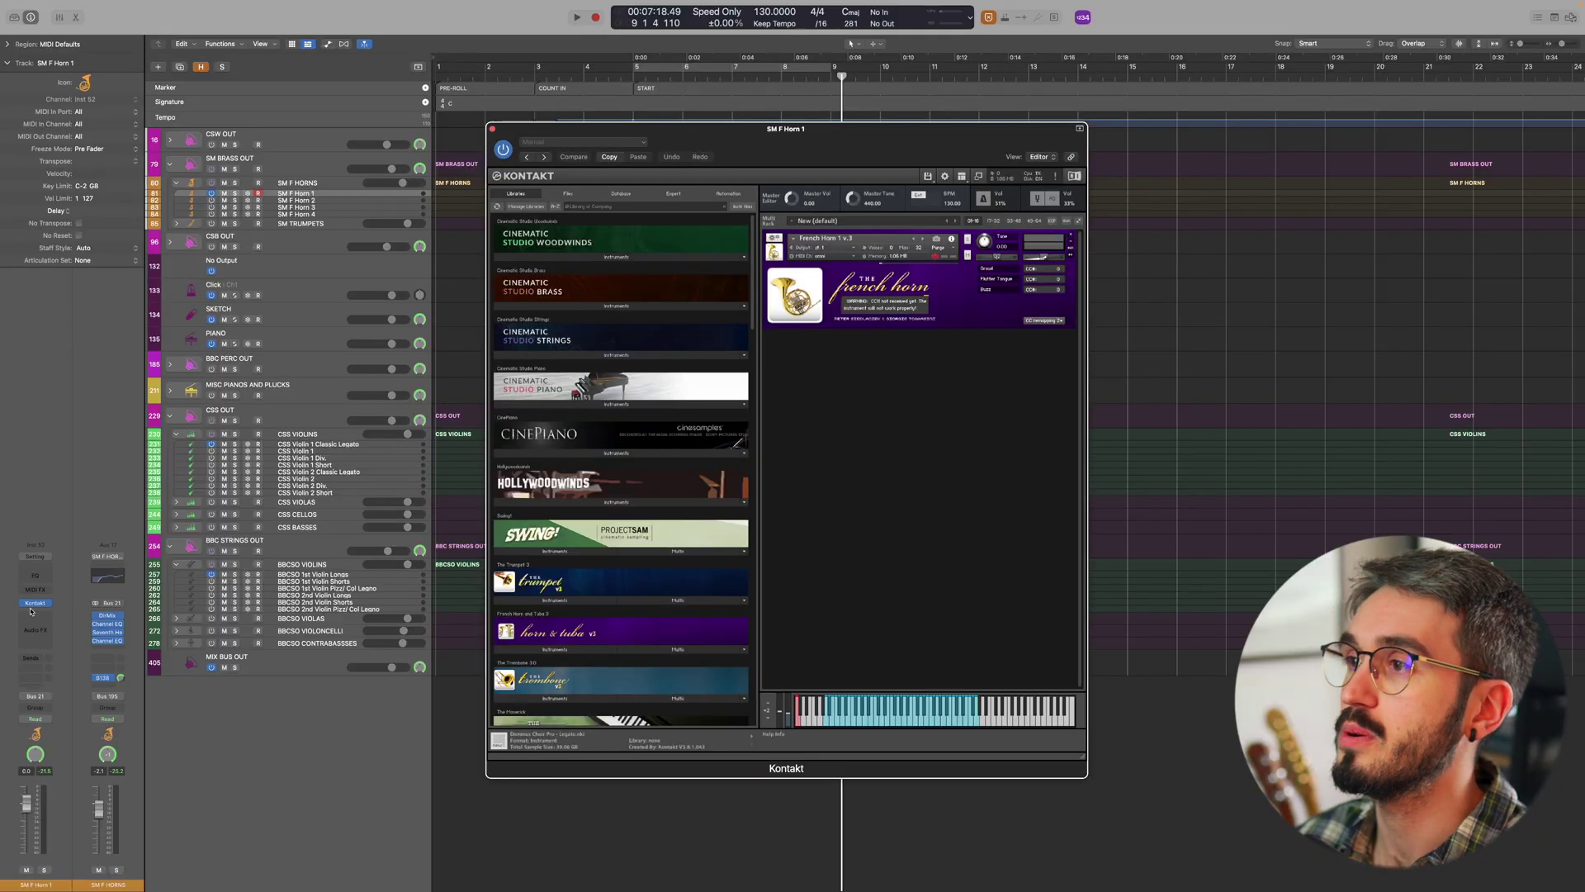
click(492, 129)
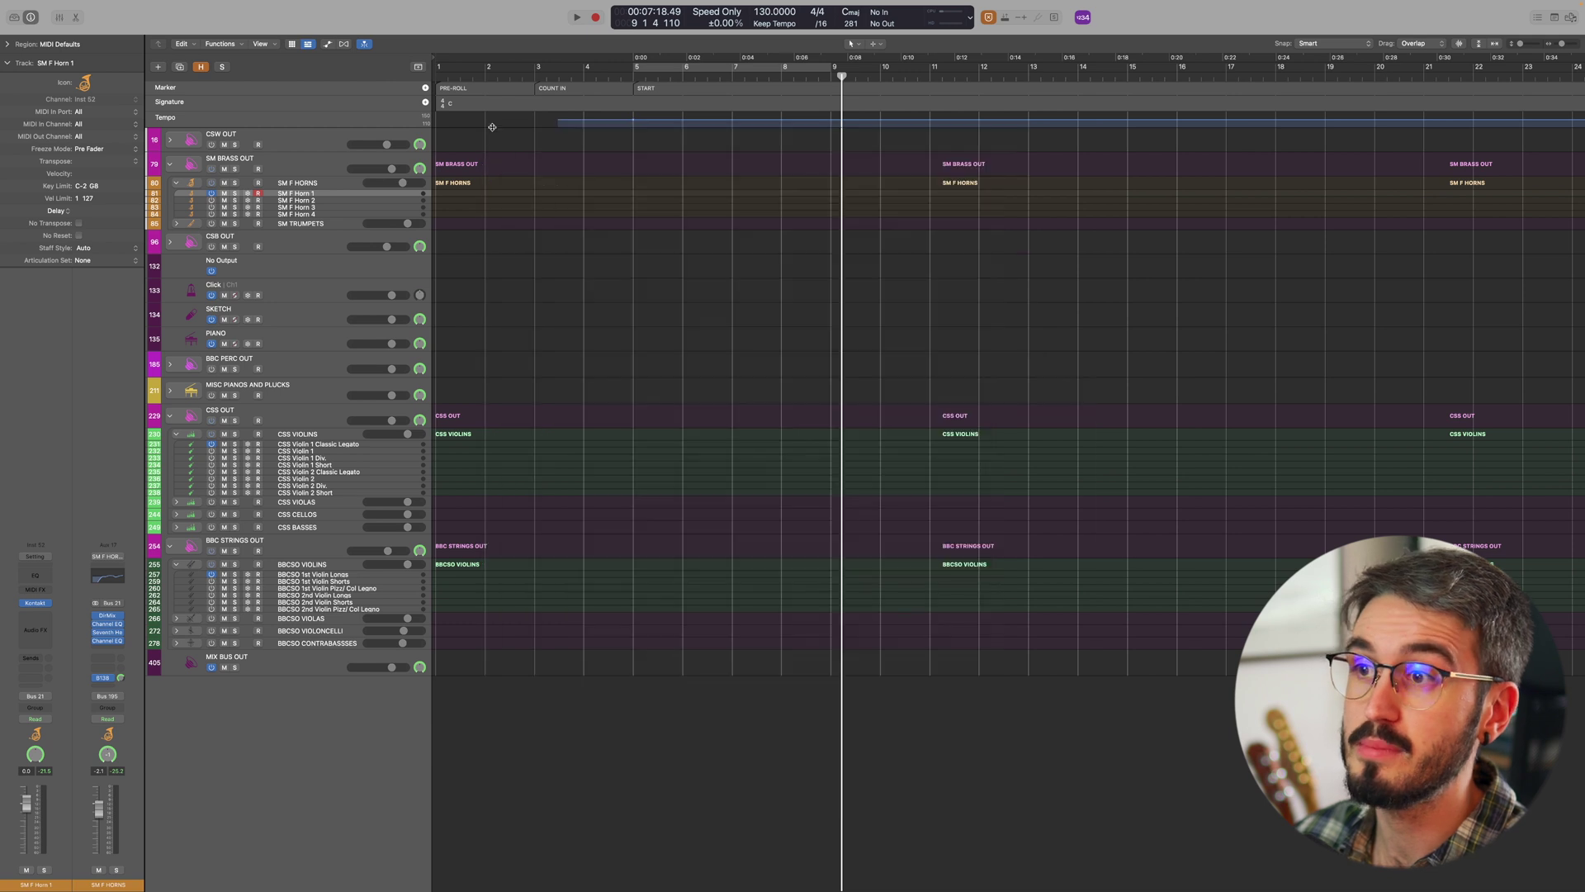
click(325, 184)
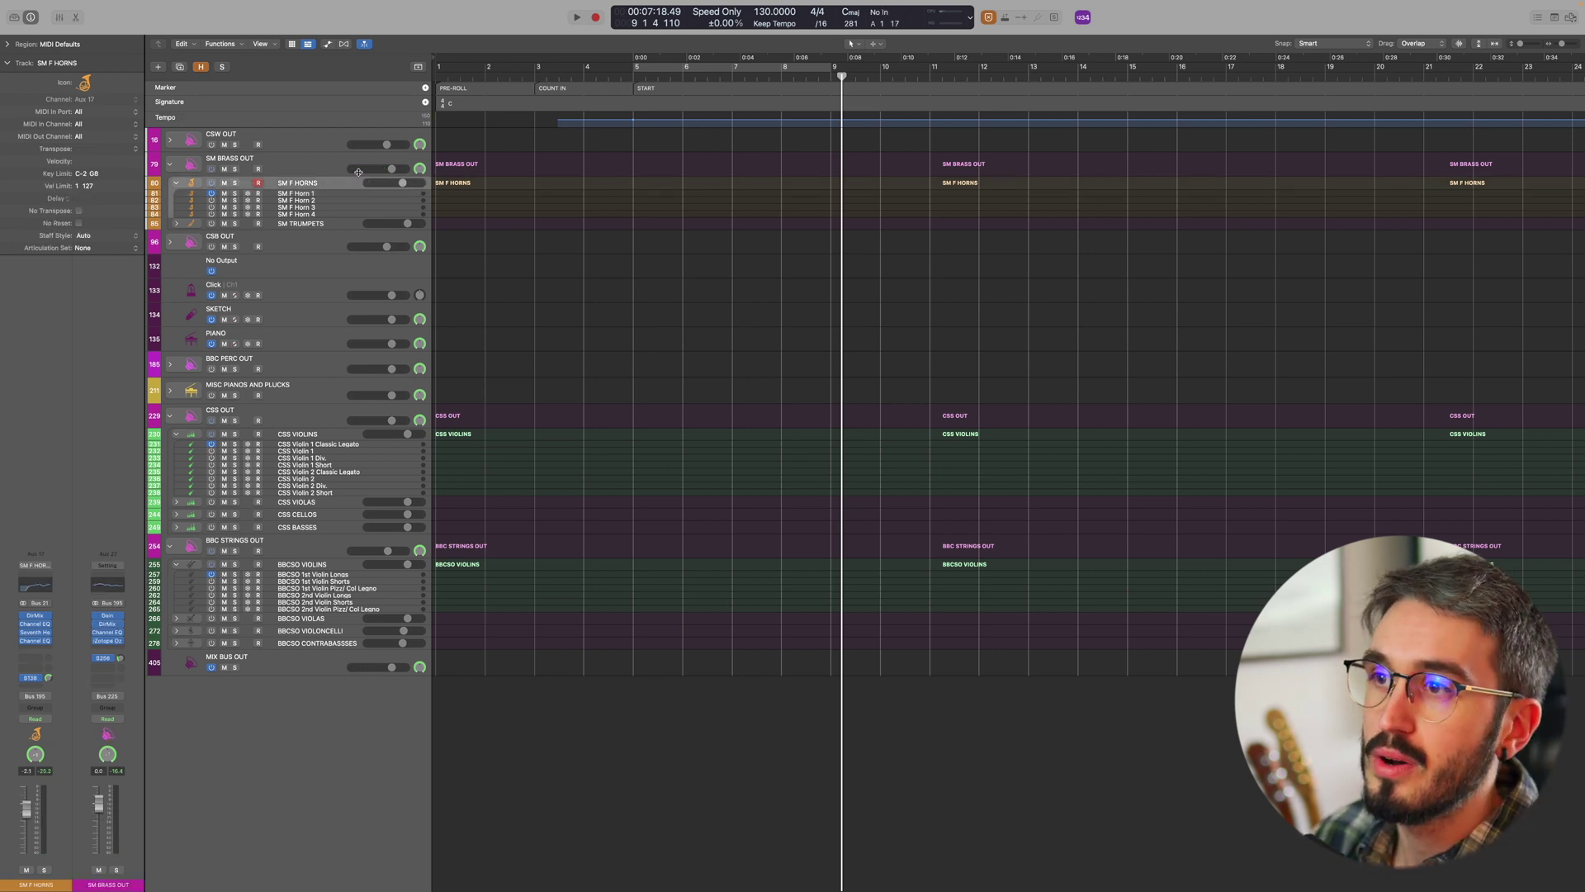
click(313, 163)
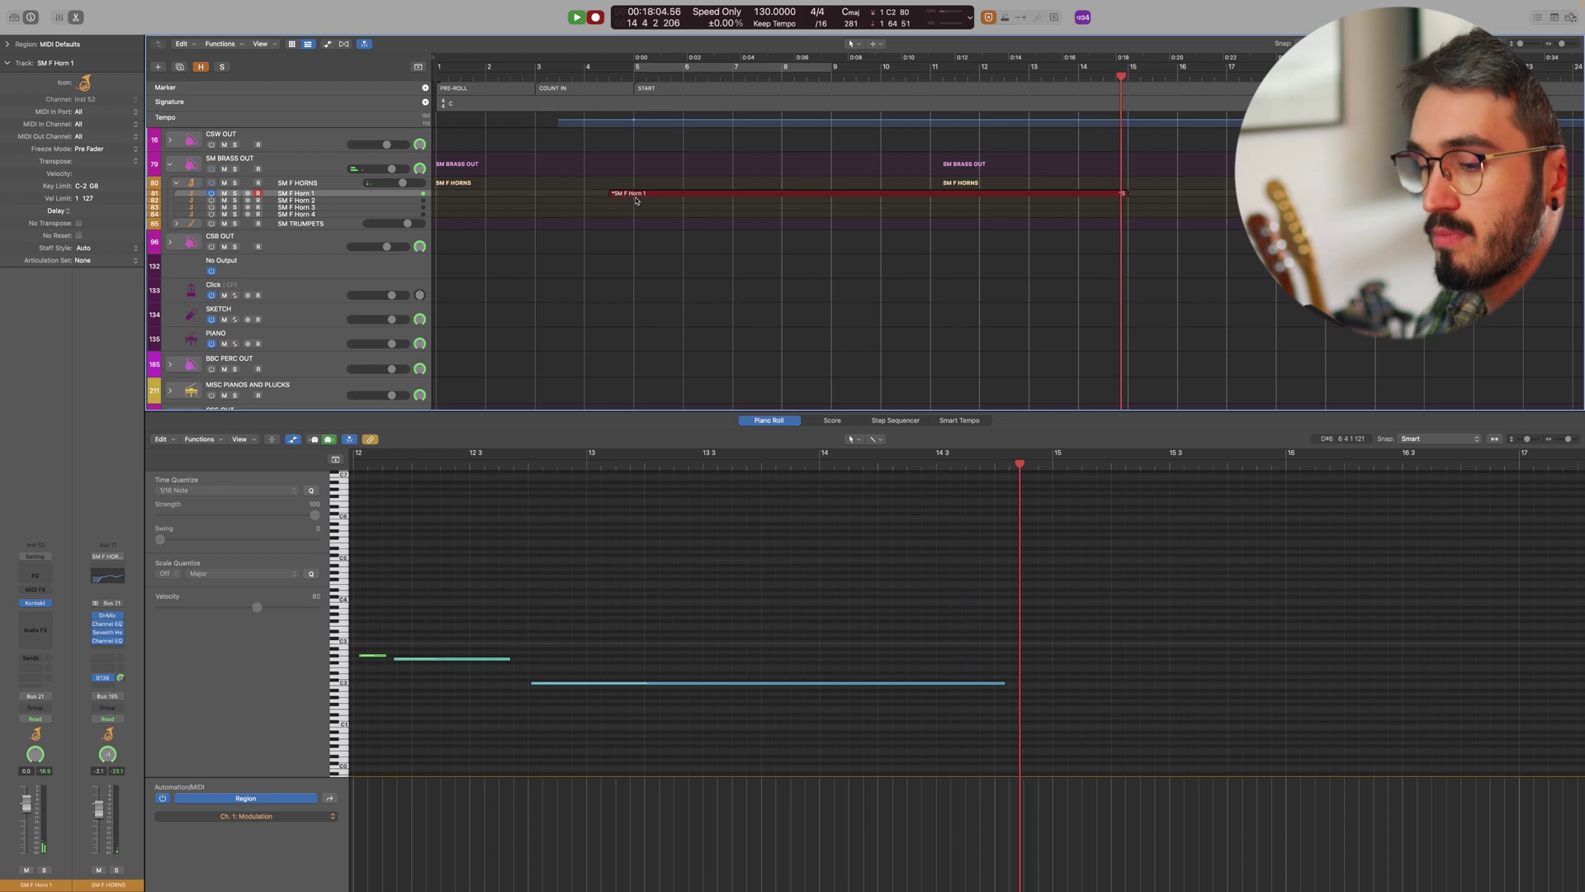
- Stop recording the horn melody on the SM F Horn 1 track at bar 15
key(space)
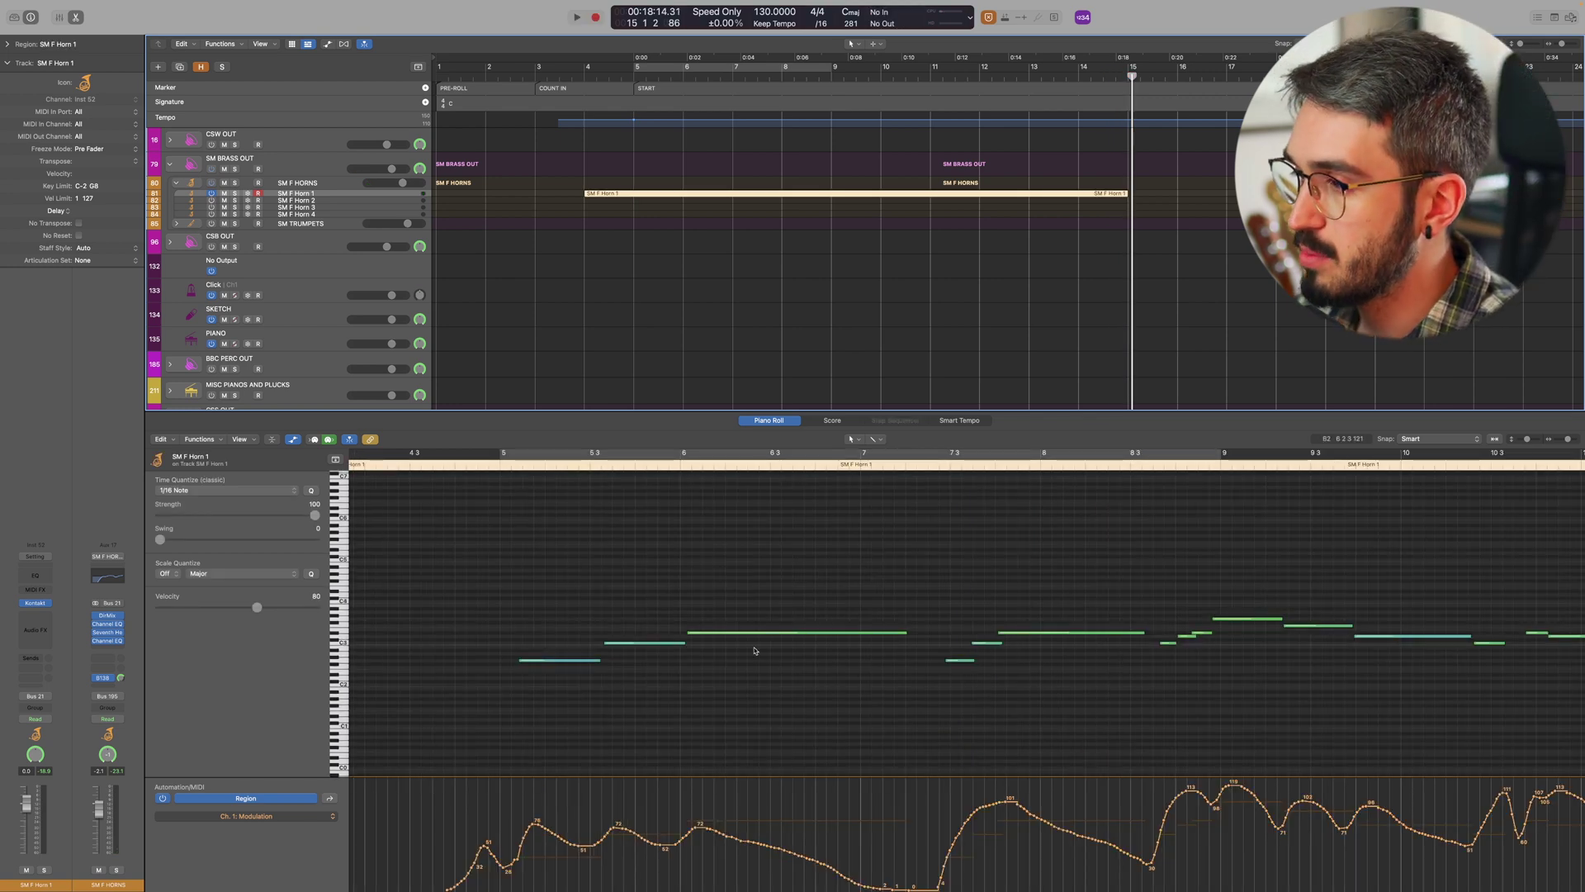
- Examine how the recorded SM F Horn 1 notes line up with the peaks and dips of their modulation curve
drag(531, 591, 706, 726)
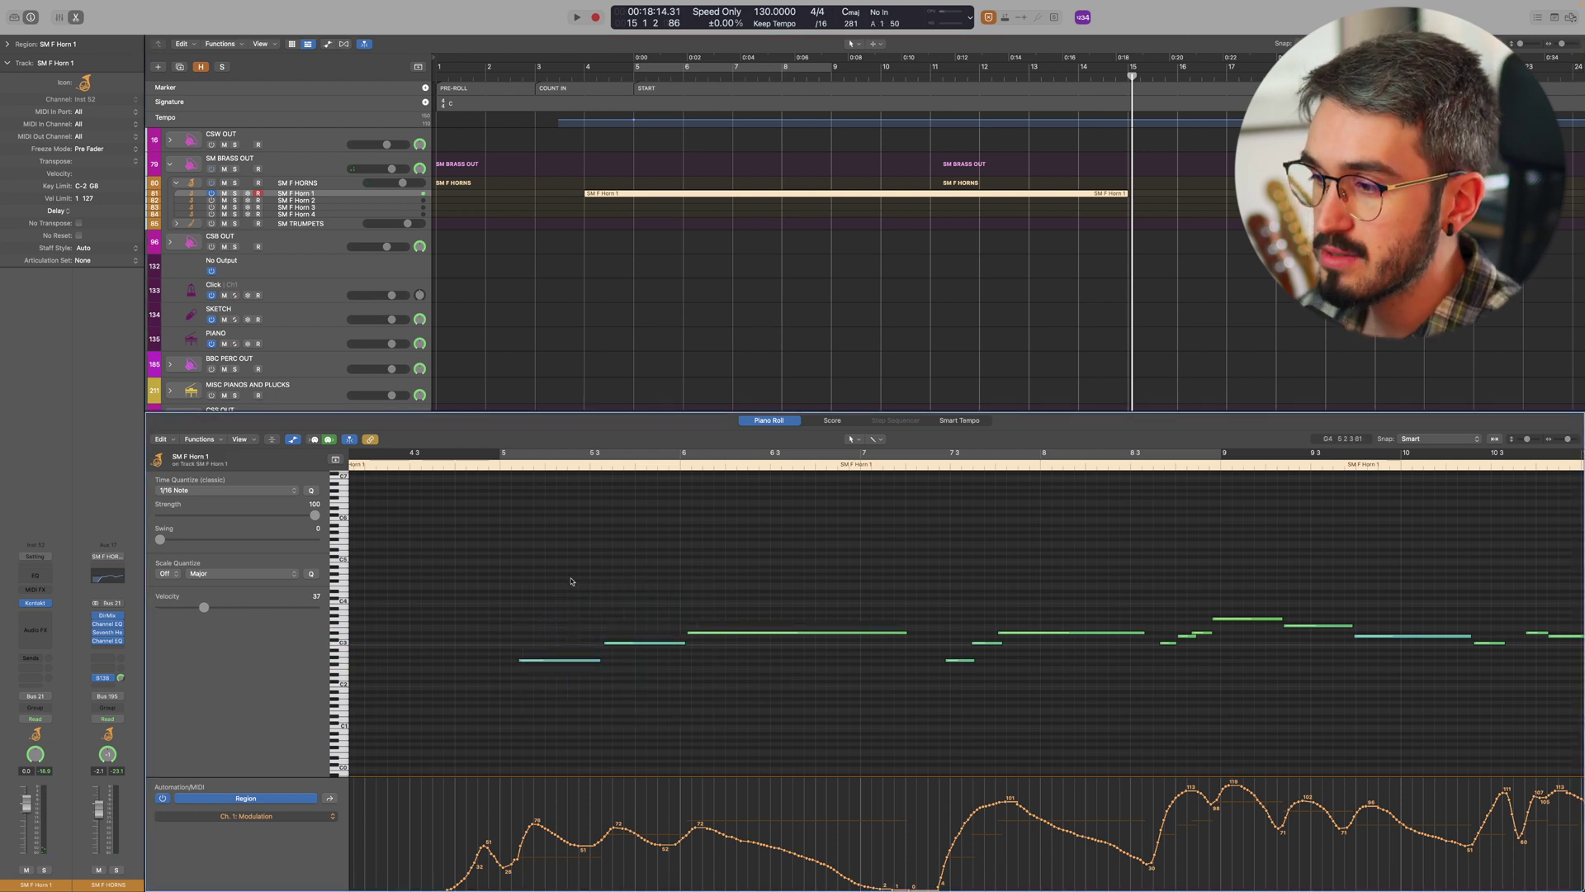
scroll(578, 726, right, 2)
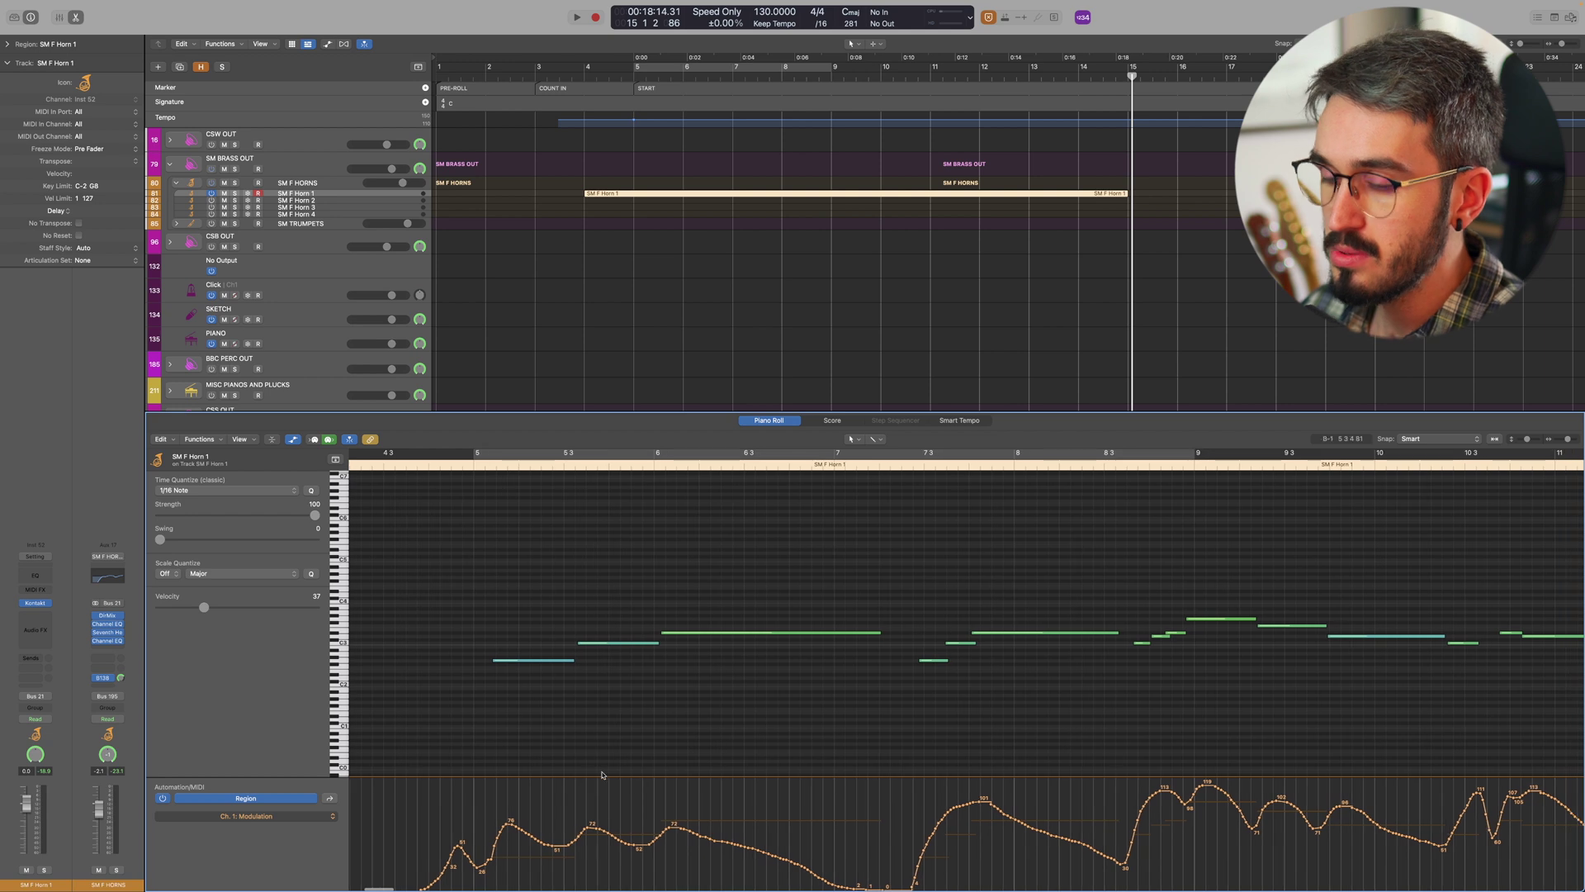
scroll(601, 768, up, 5)
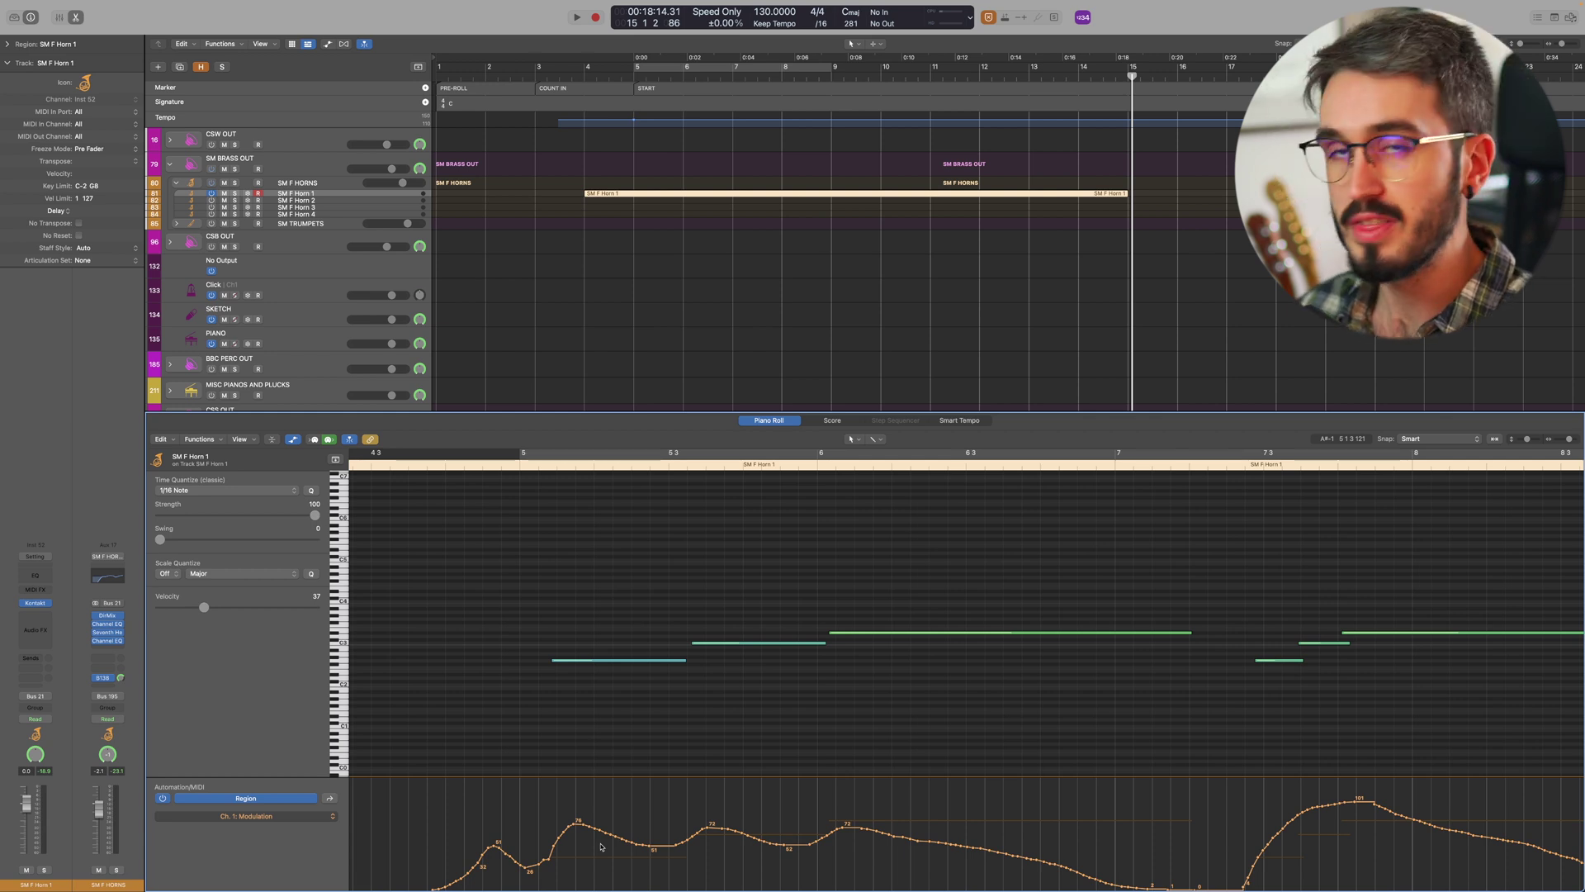
scroll(602, 845, right, 10)
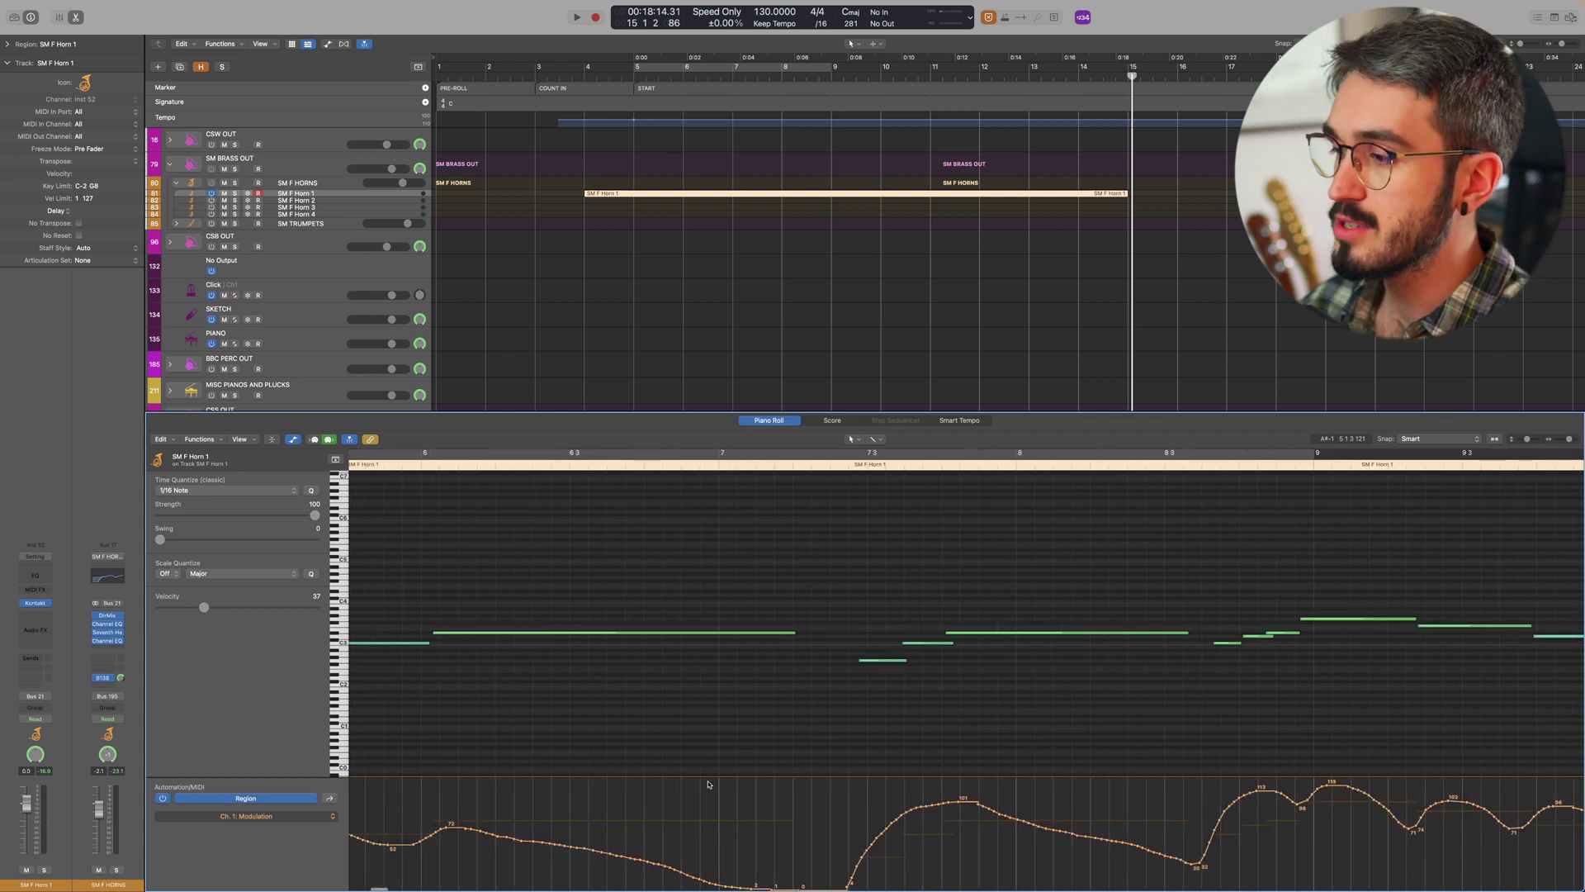
scroll(958, 784, left, 2)
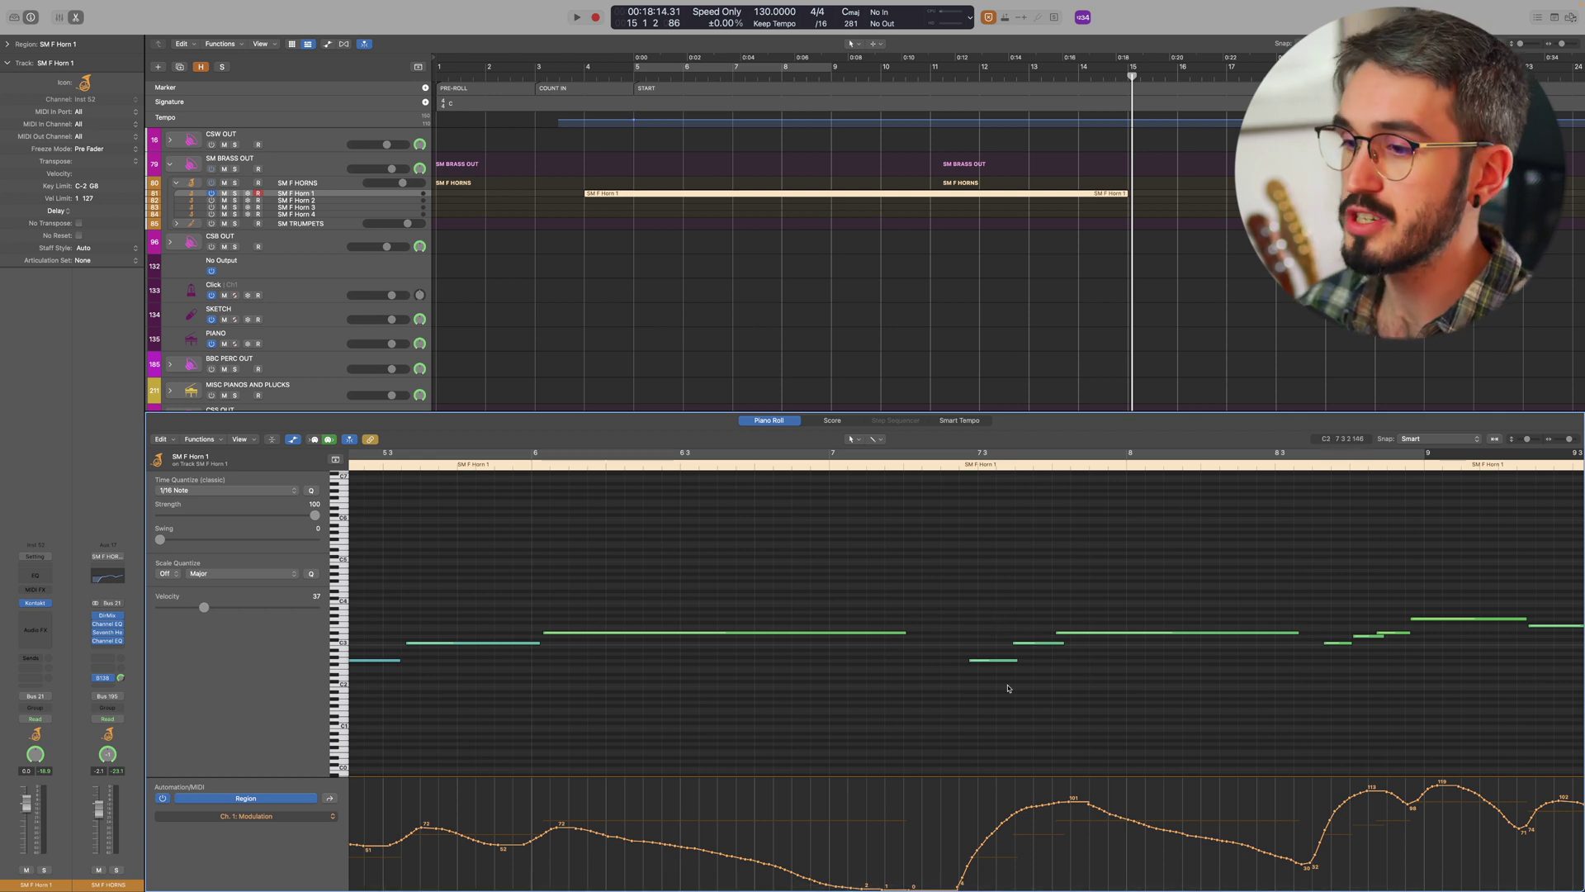
scroll(1008, 688, right, 5)
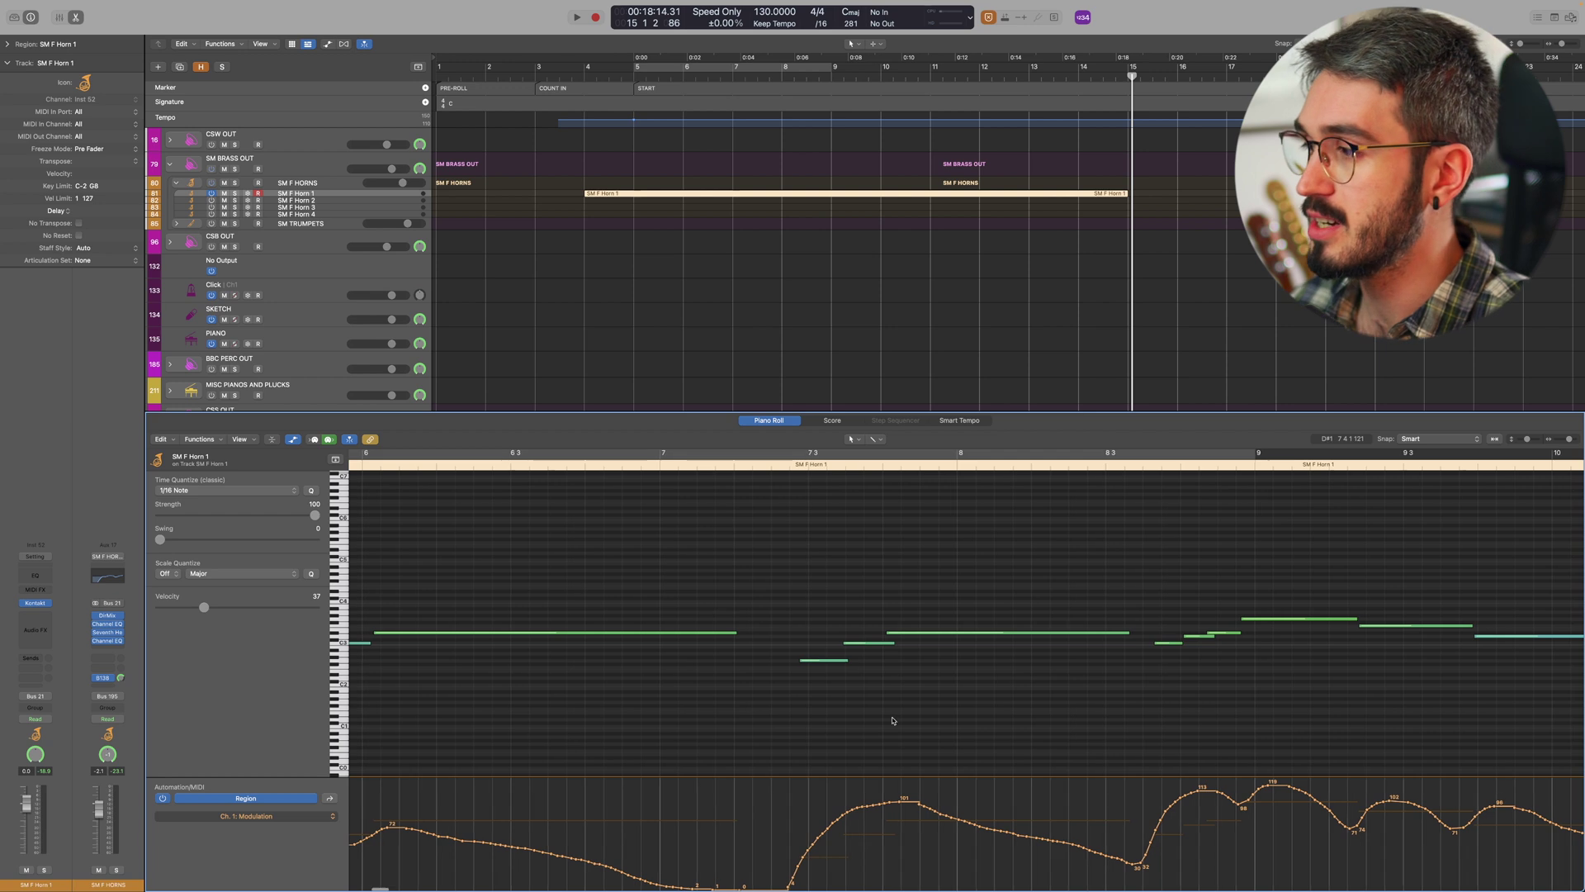
scroll(892, 721, right, 8)
scroll(877, 603, right, 3)
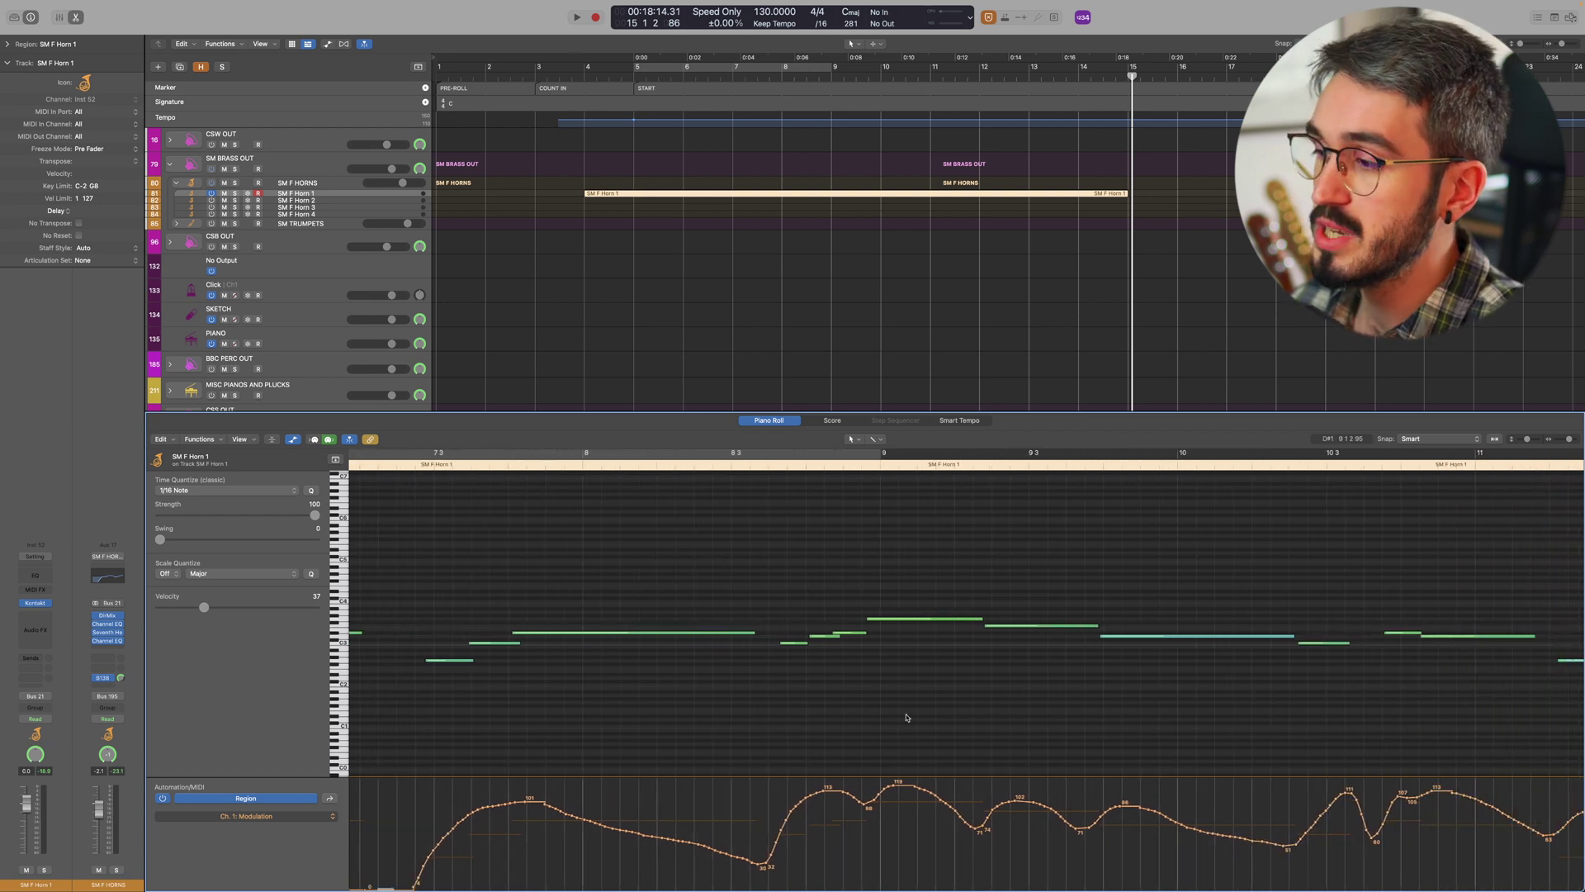
scroll(982, 698, right, 4)
scroll(1008, 695, down, 1)
scroll(1008, 690, left, 3)
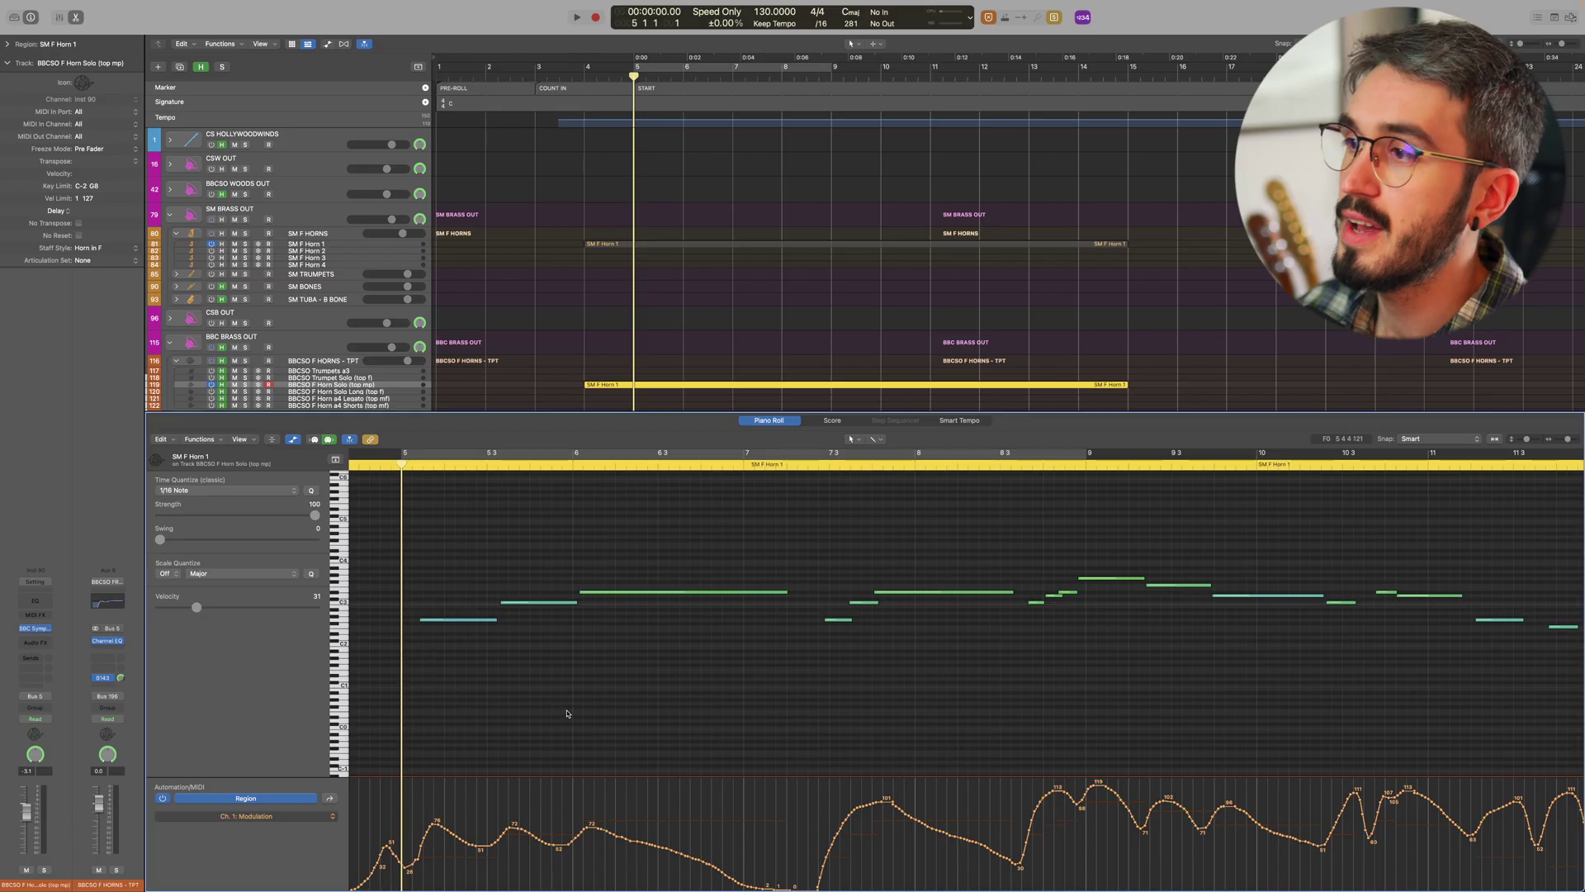
- Play the copied horn region on the BBCSO F Horn Solo track from bar 5 into bar 12
scroll(557, 705, right, 1)
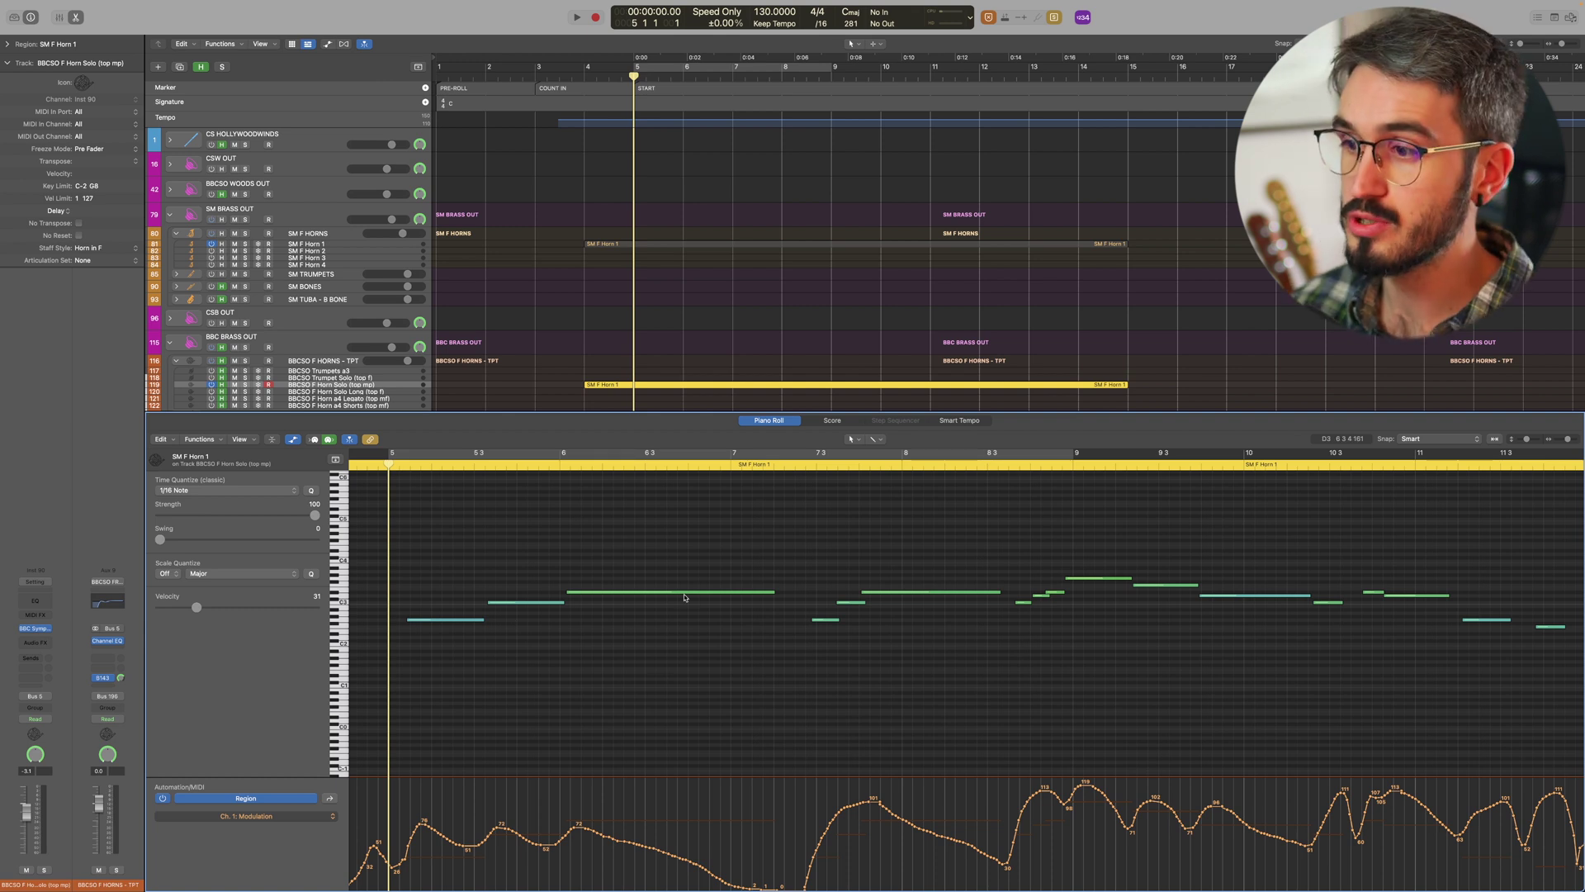
key(space)
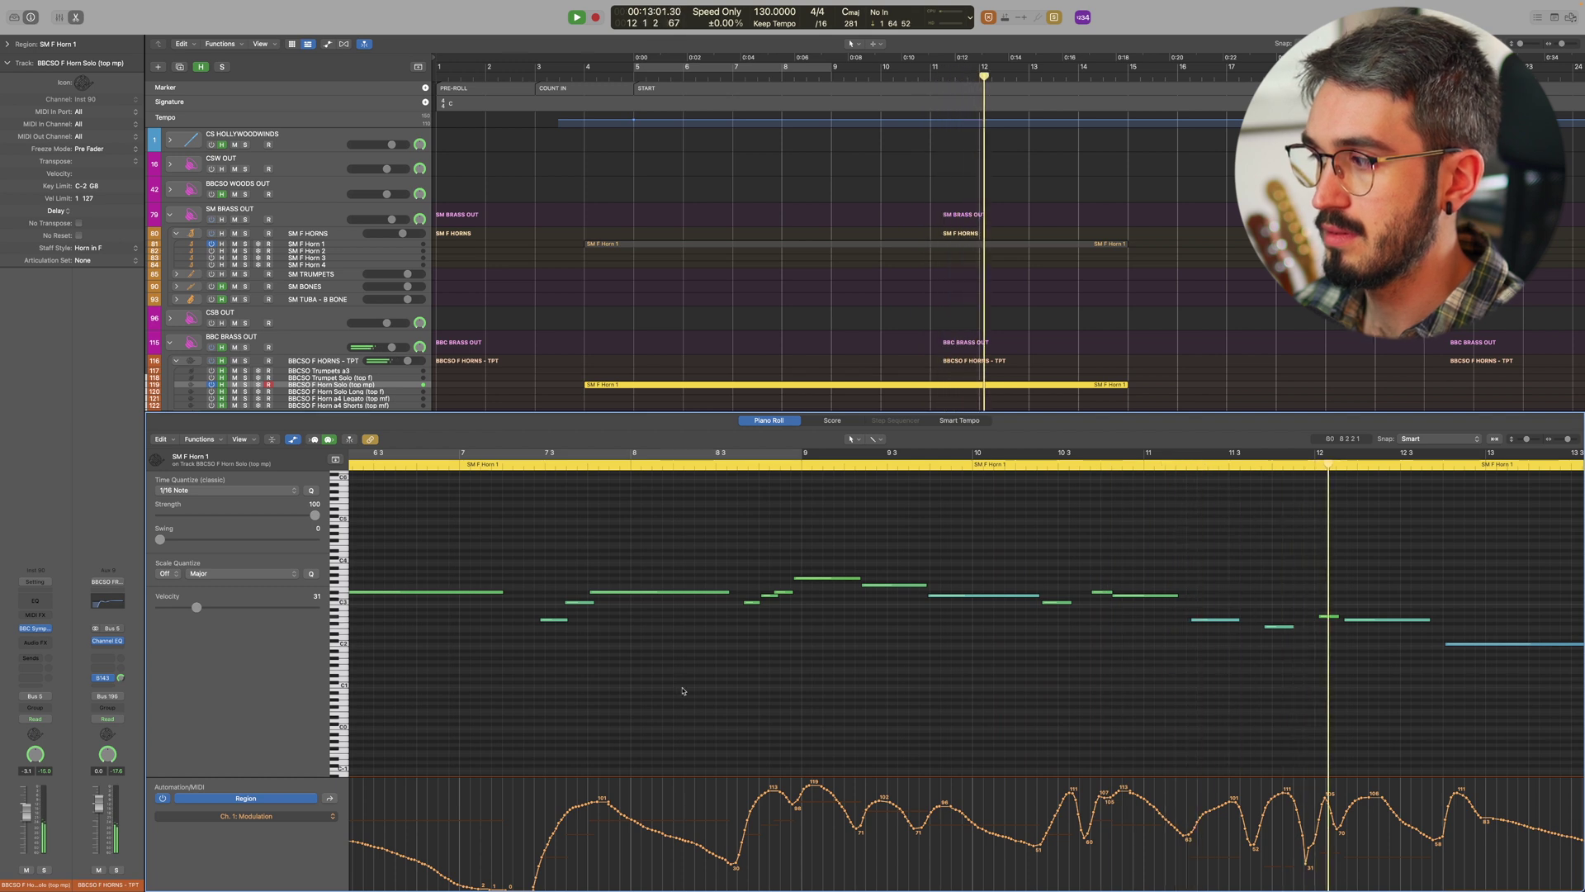
key(space)
- Compress all modulation points of the BBCSO F Horn Solo region into a much narrower range and play the result
scroll(661, 743, right, 2)
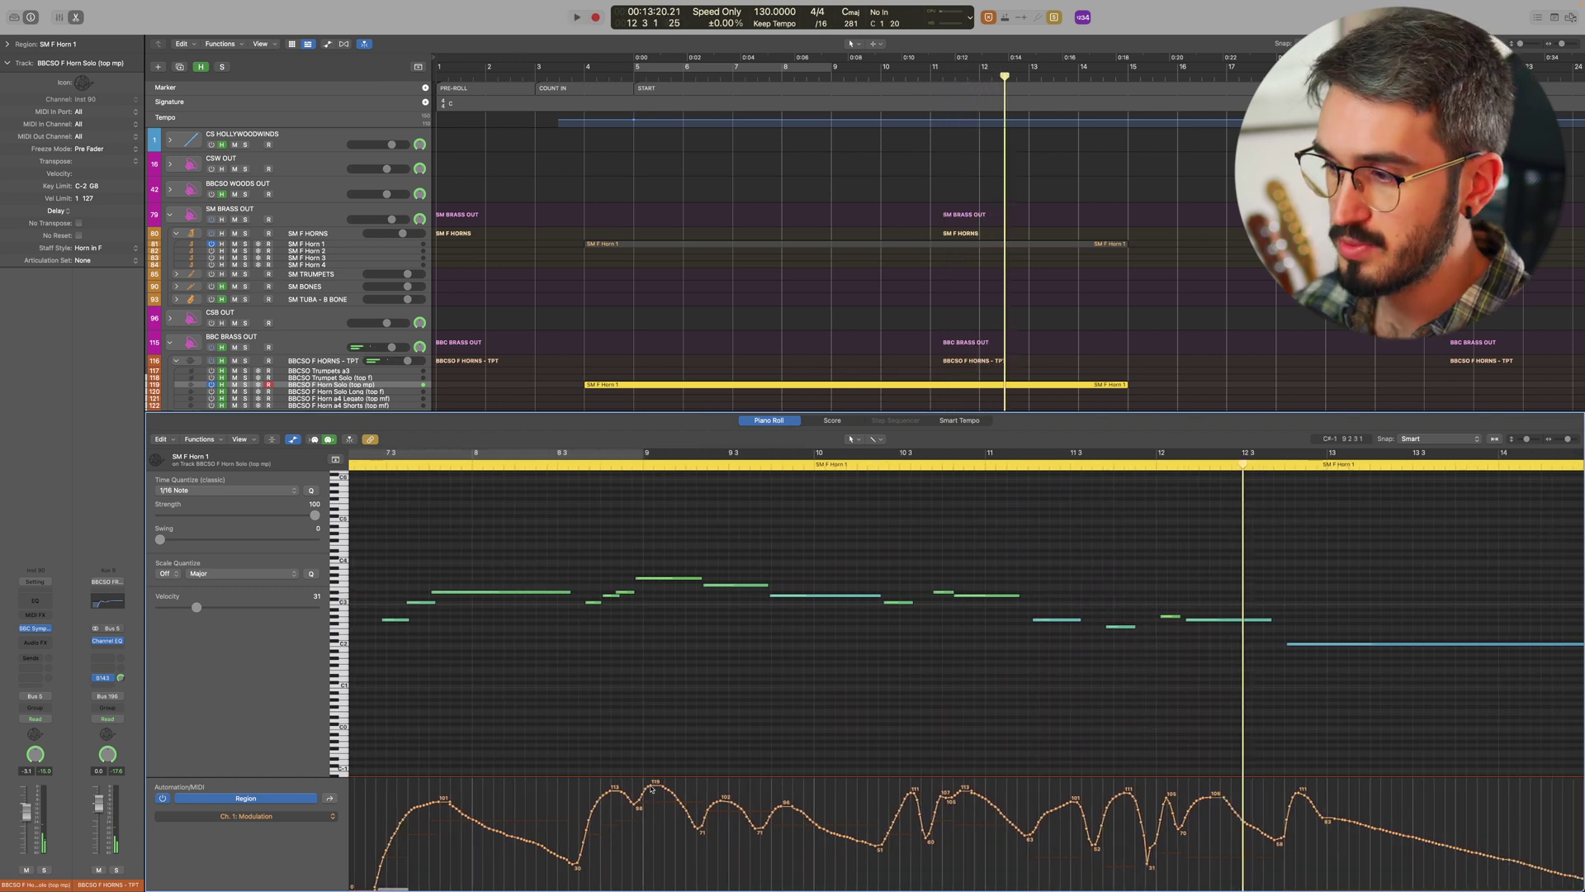
key(super+a)
drag(648, 794, 867, 830)
key(super+Left)
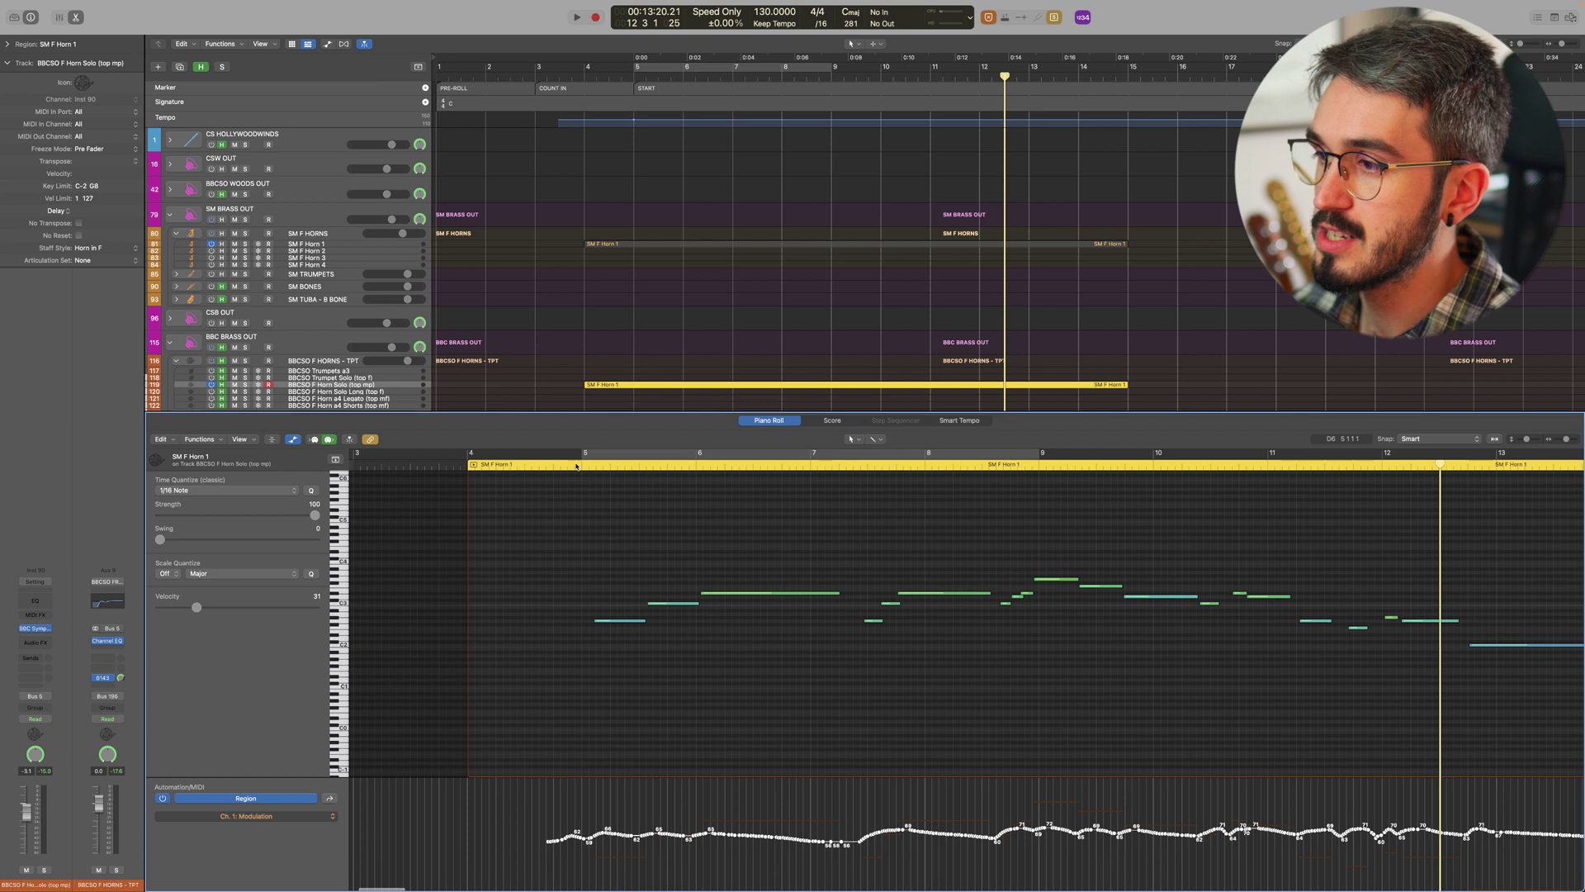
key(space)
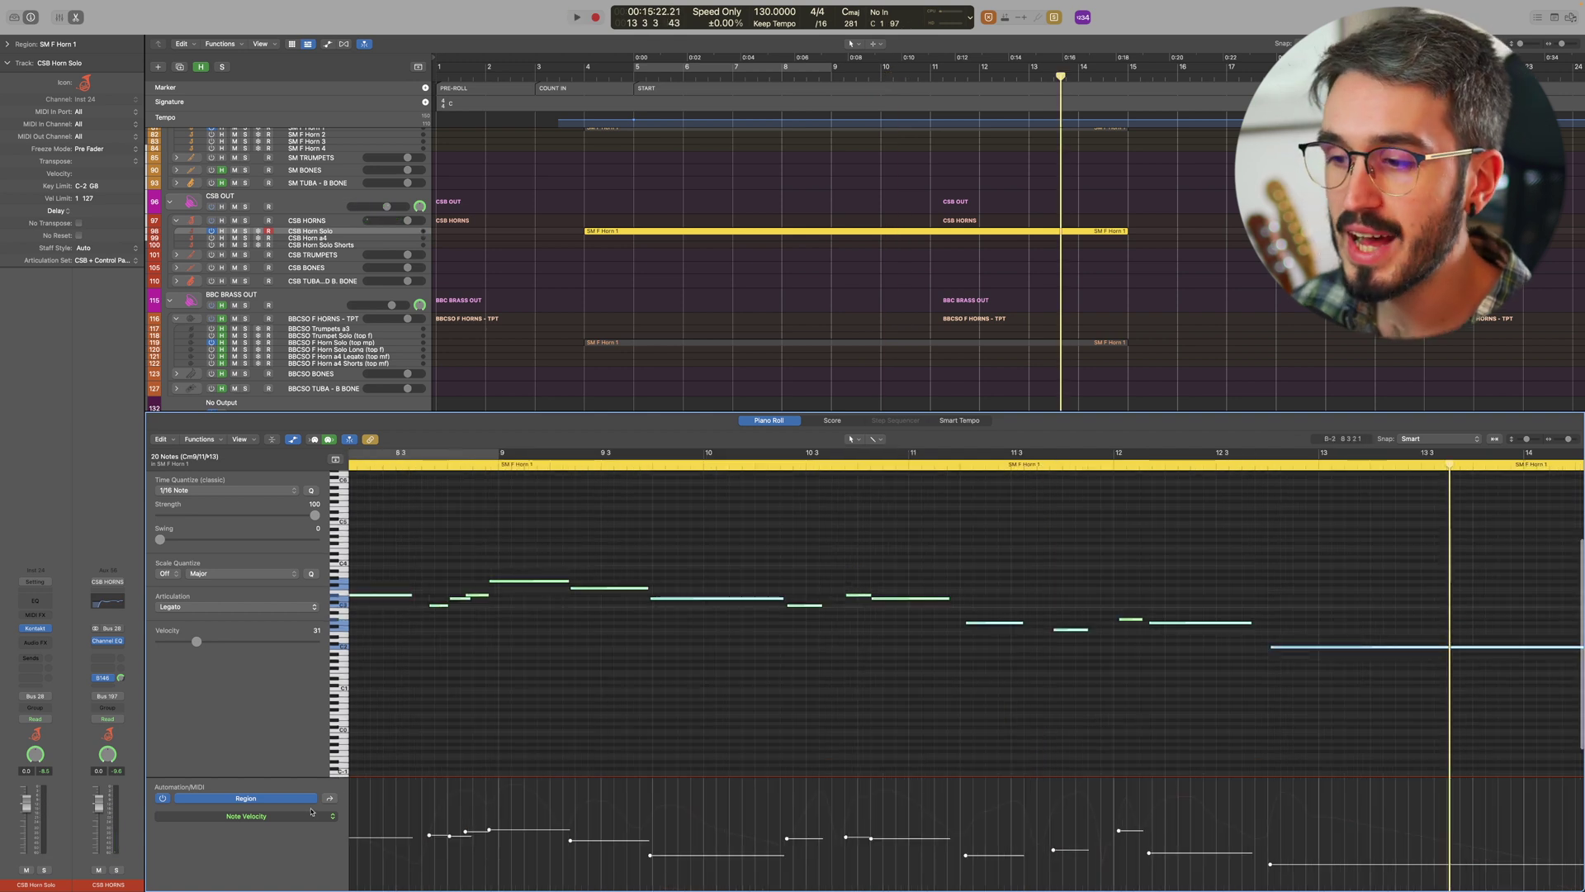
- Display the CSB Horn Solo region's Modulation instead of Note Velocity and compress the whole curve into a narrower range
click(331, 800)
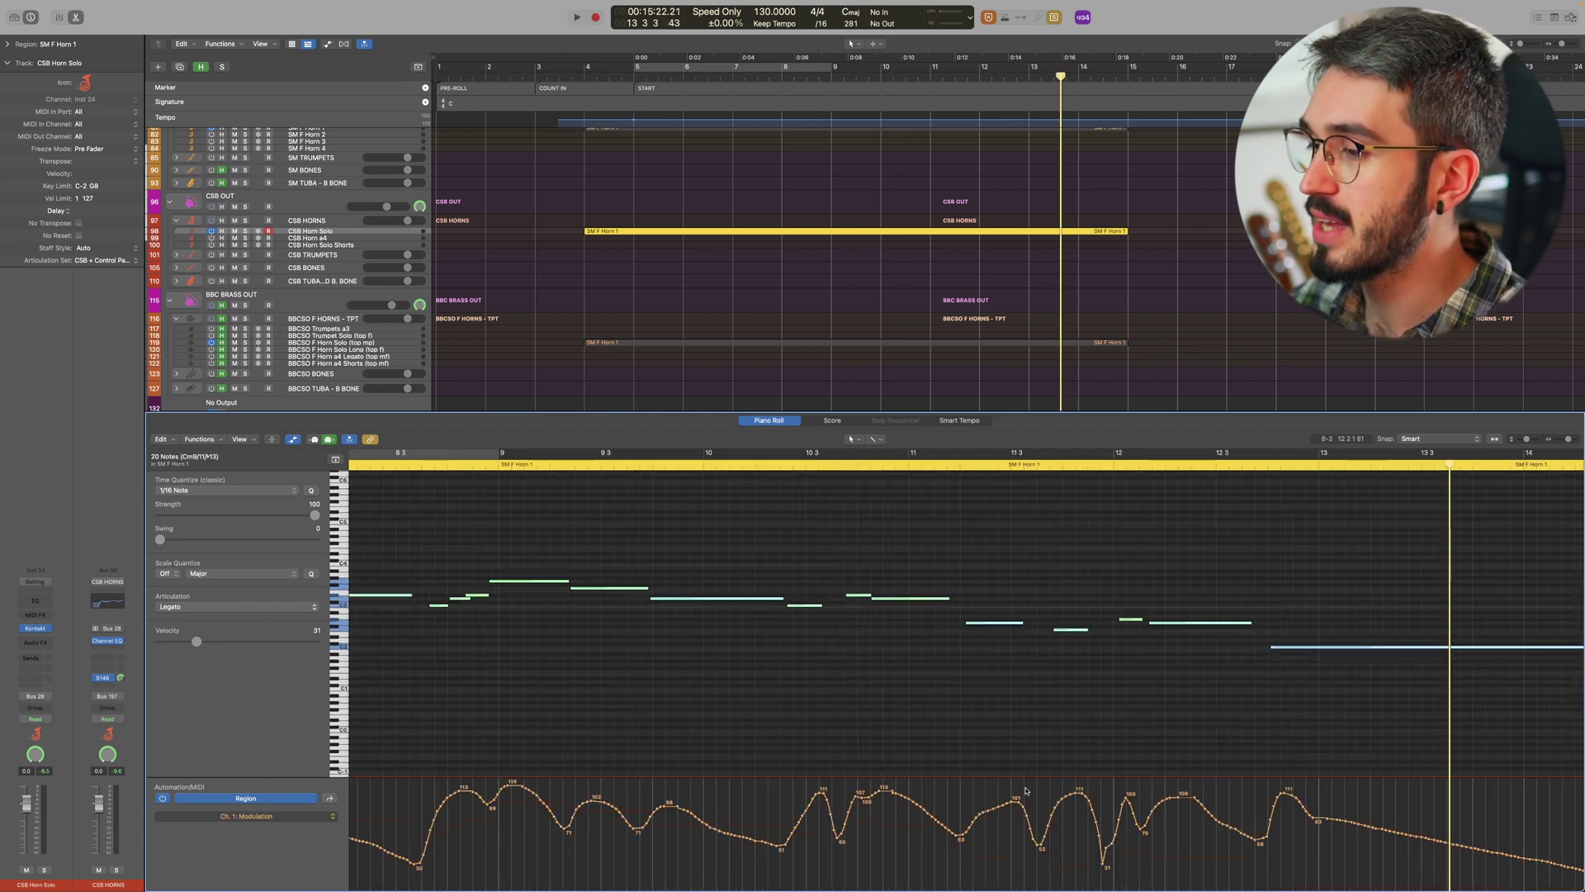
key(super+Right)
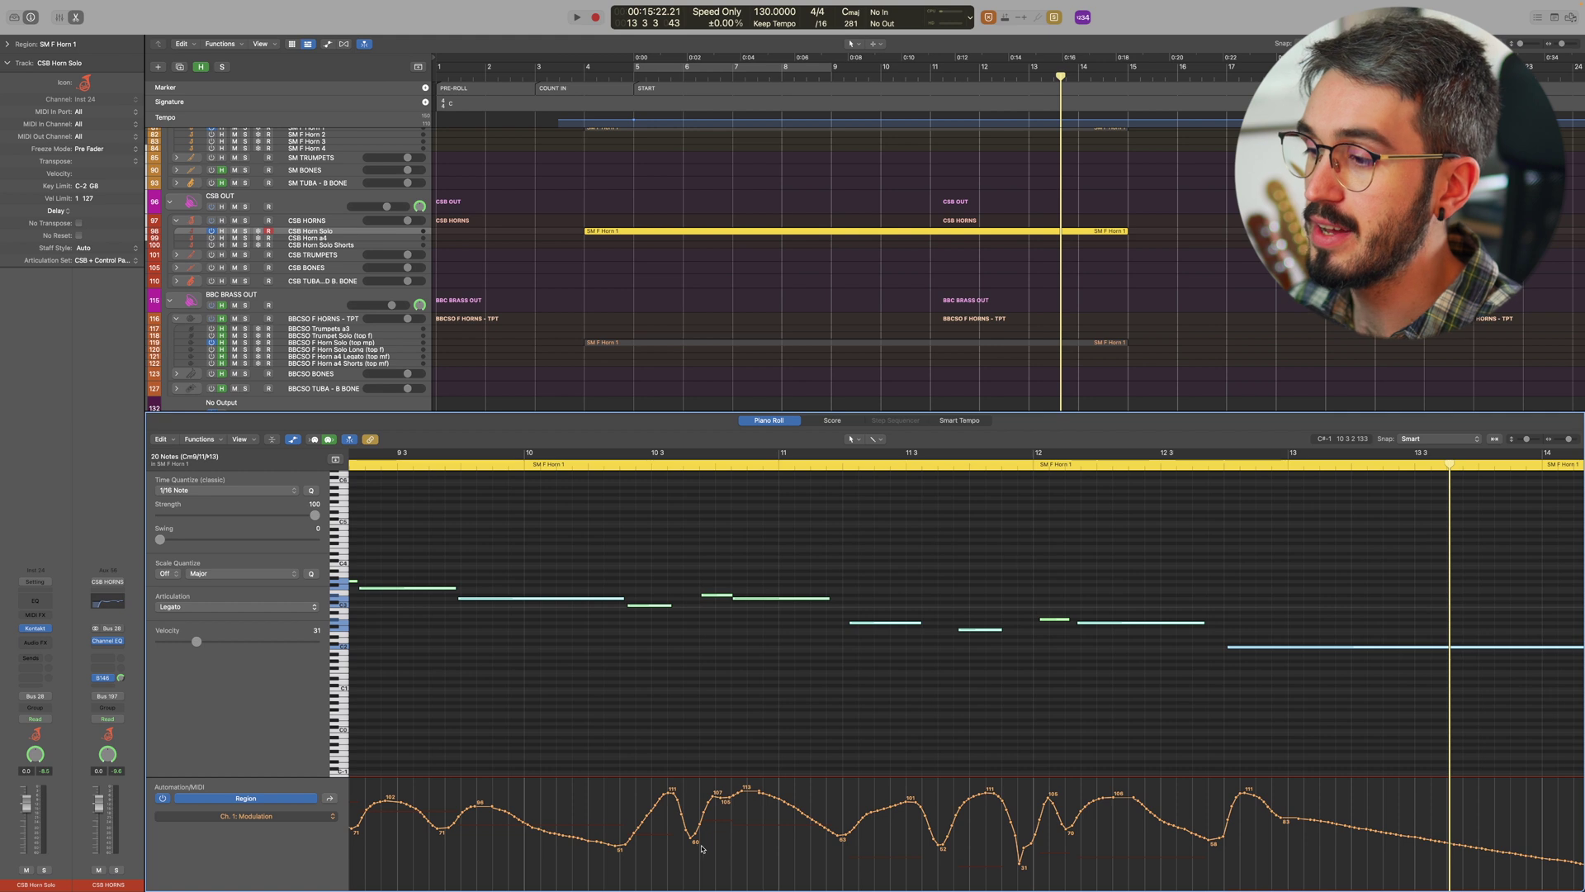
scroll(735, 817, left, 5)
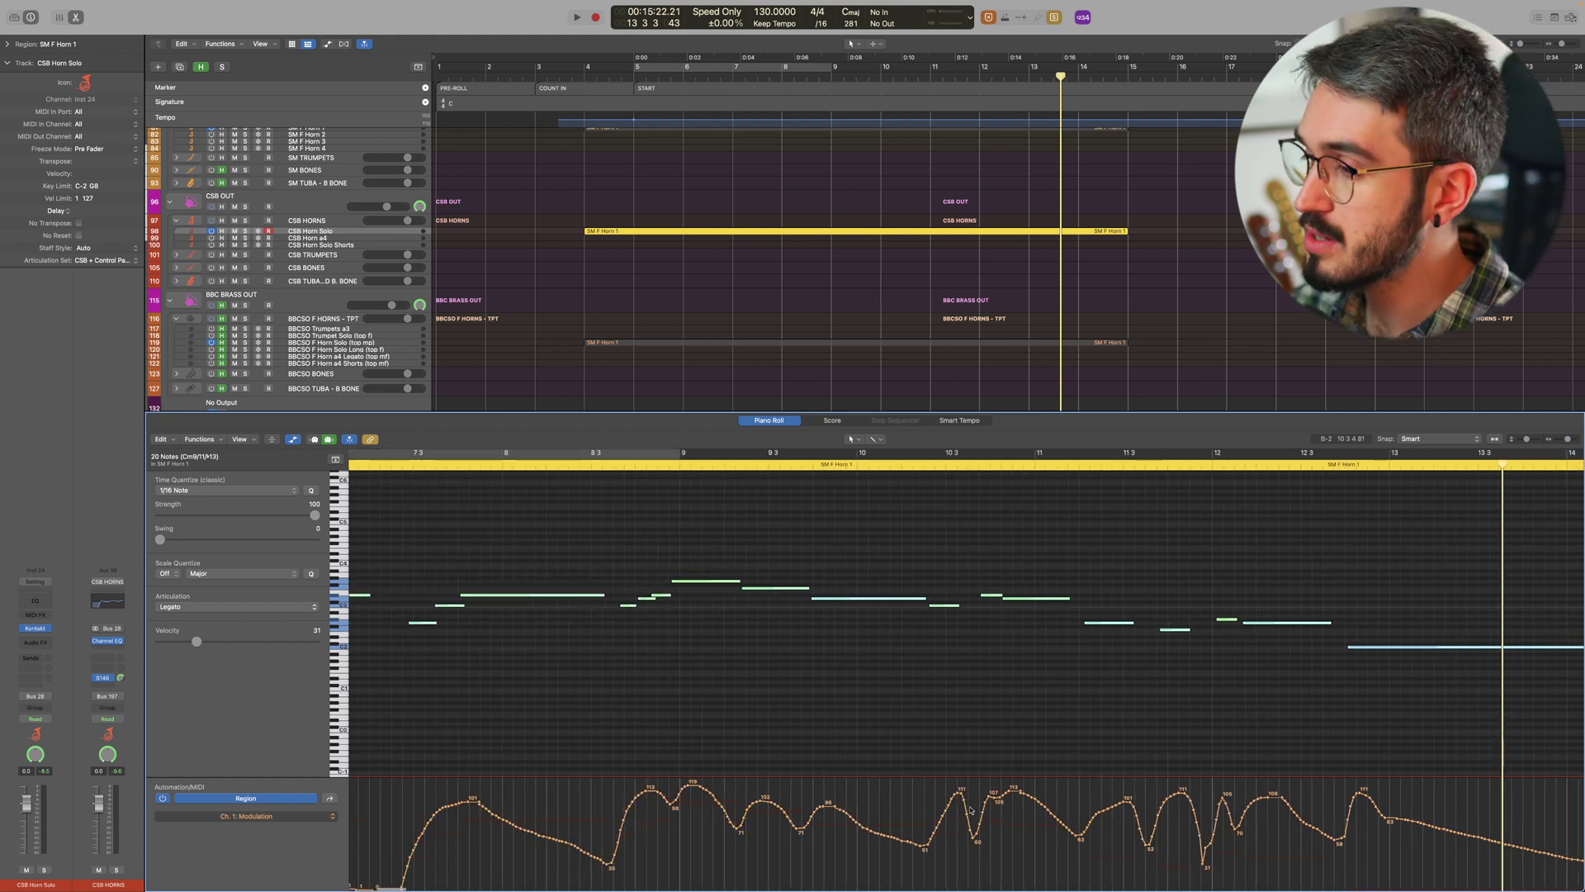
alt+double_click(960, 798)
click(961, 797)
alt+double_click(961, 797)
drag(961, 798, 961, 852)
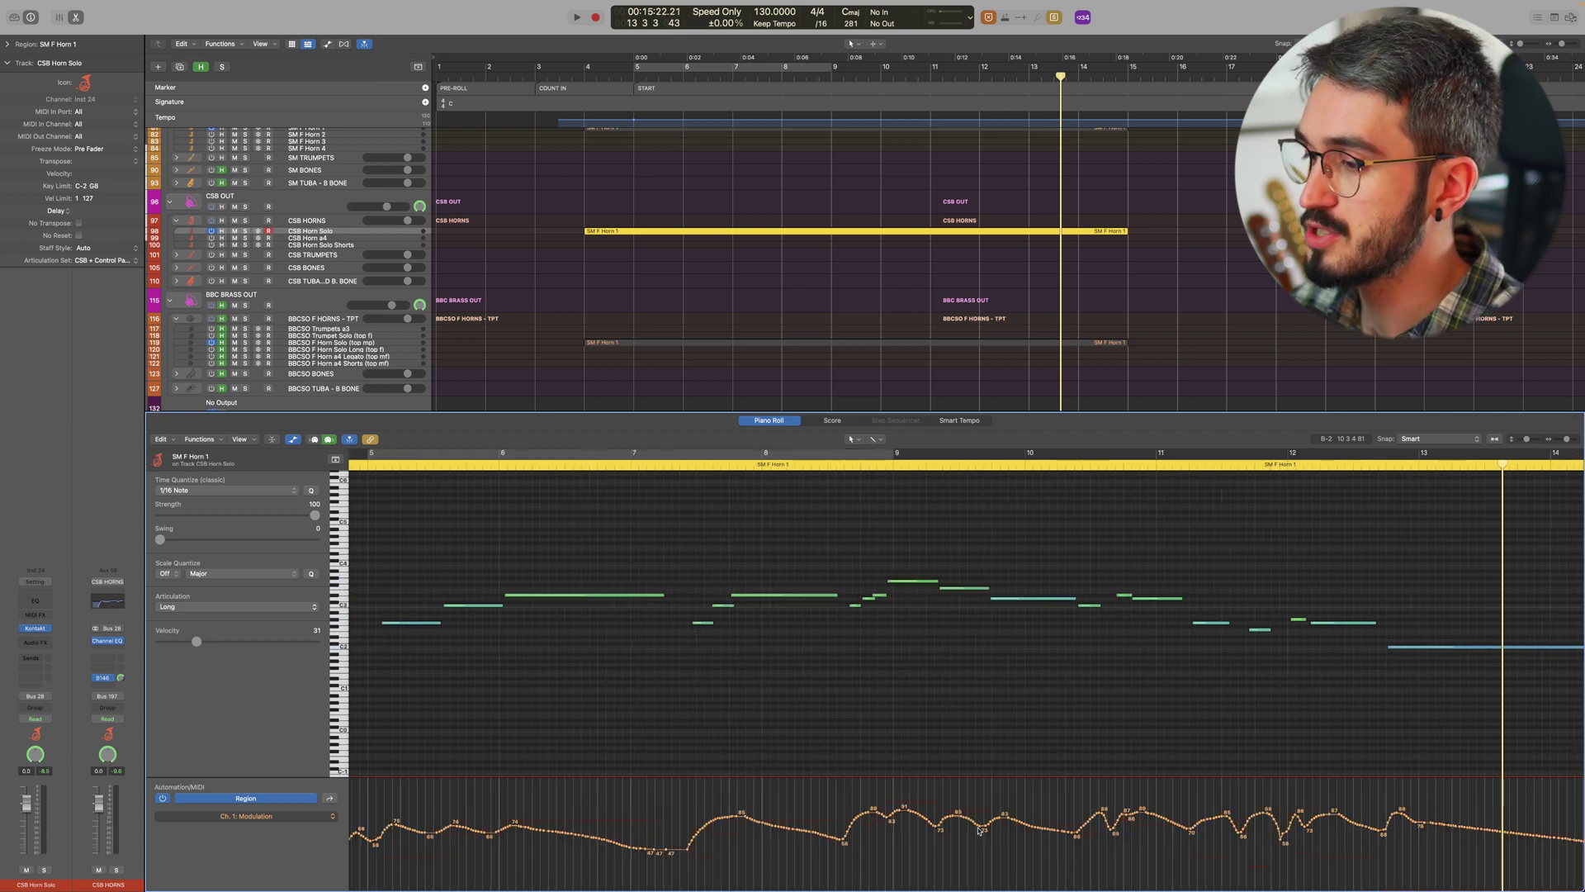
- Play the CSB Horn Solo region with its compressed modulation curve into bar 14 and inspect the short notes around bar 9
scroll(978, 830, left, 5)
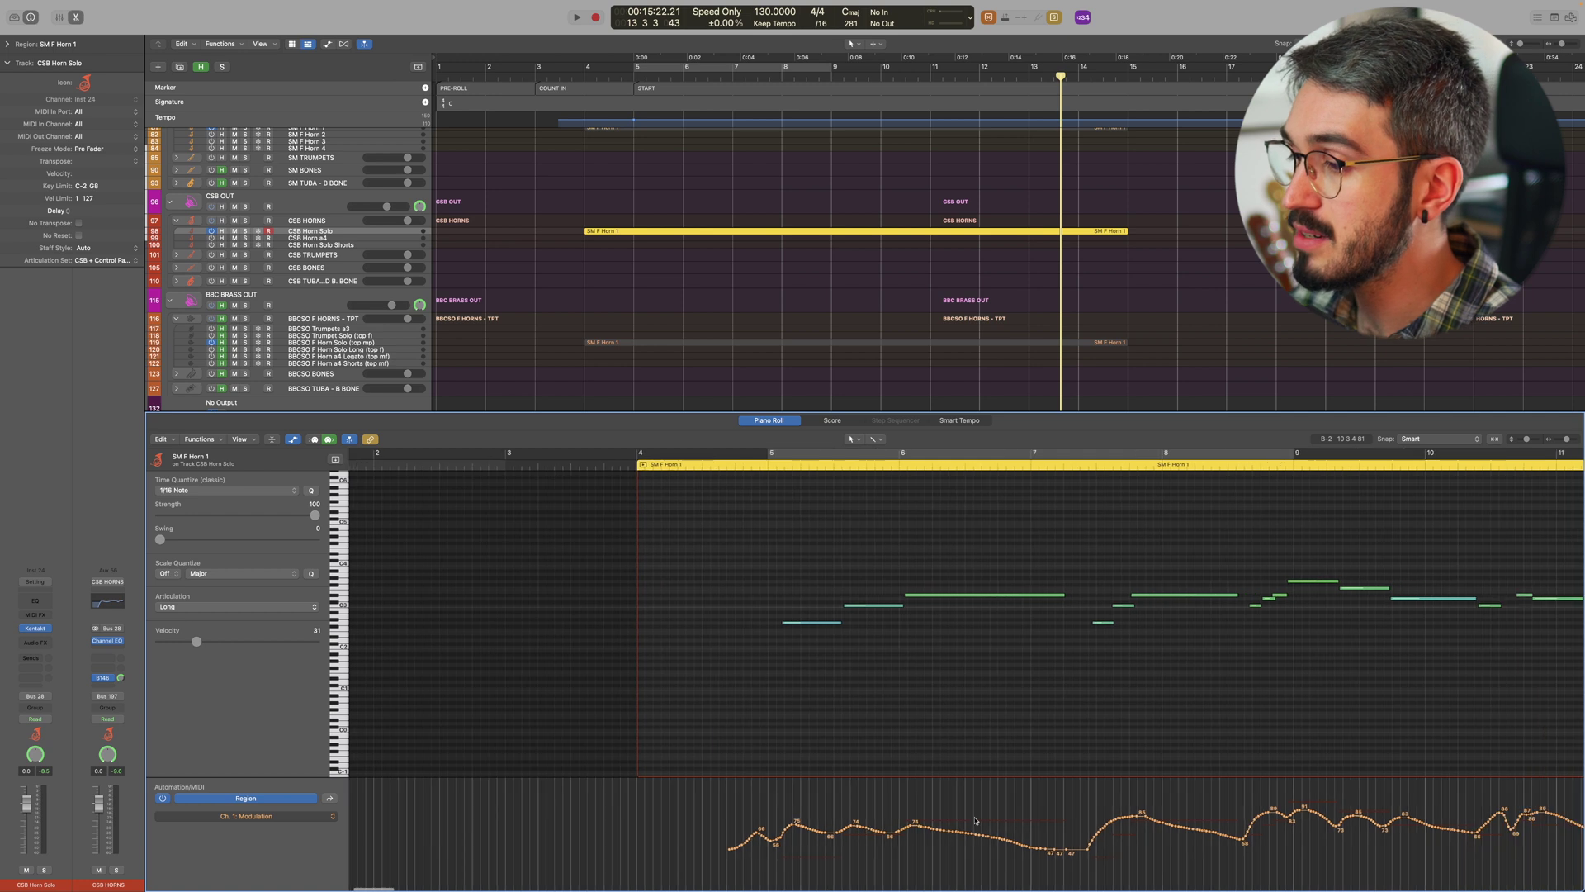
key(space)
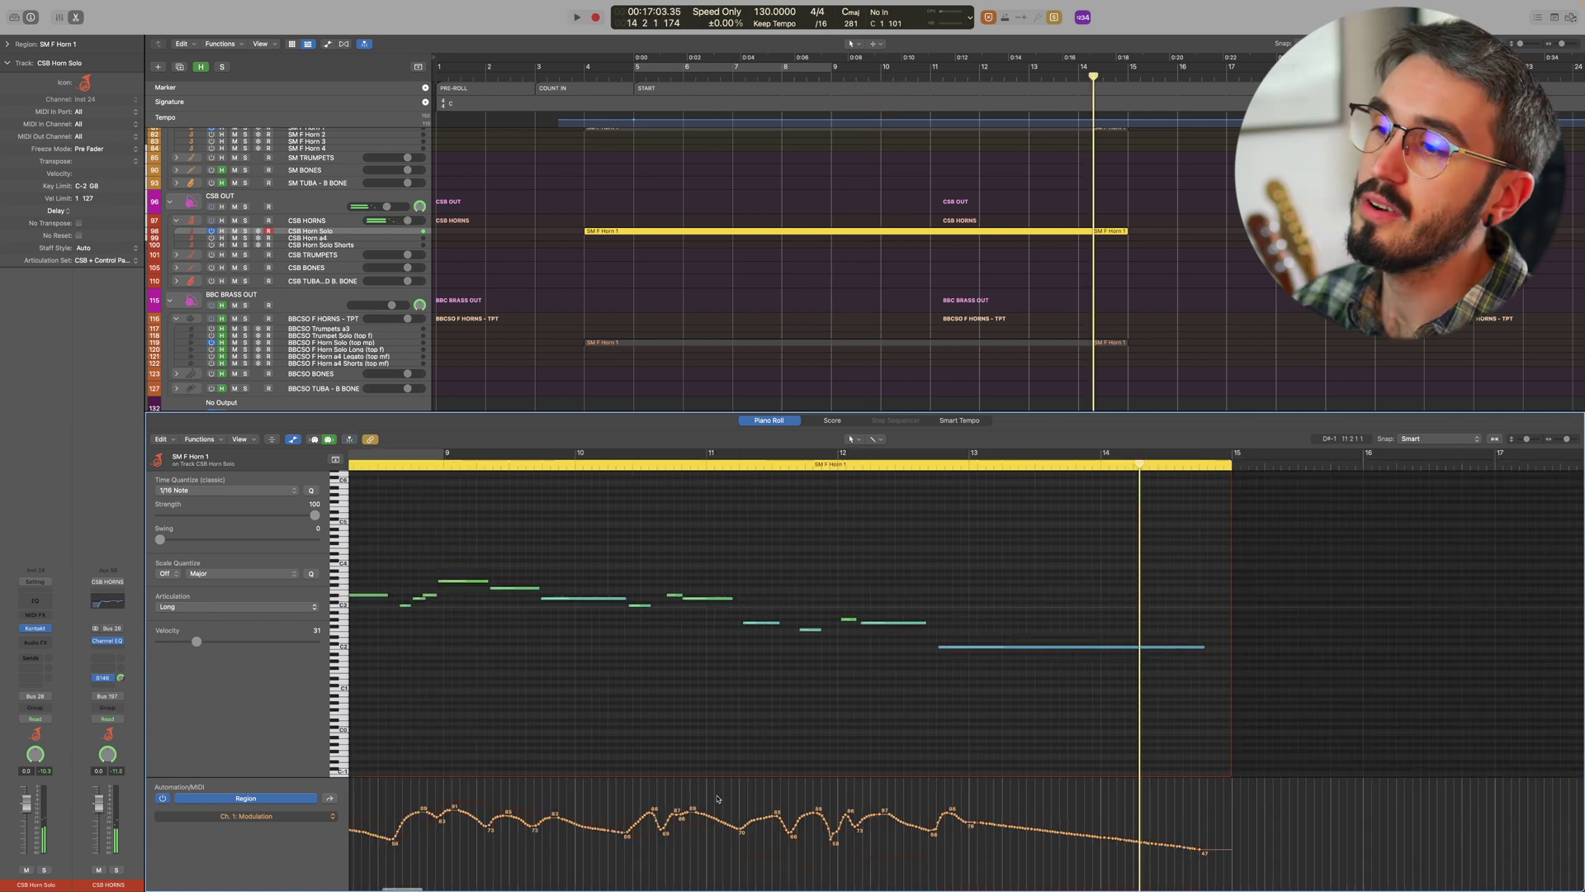
scroll(615, 650, left, 5)
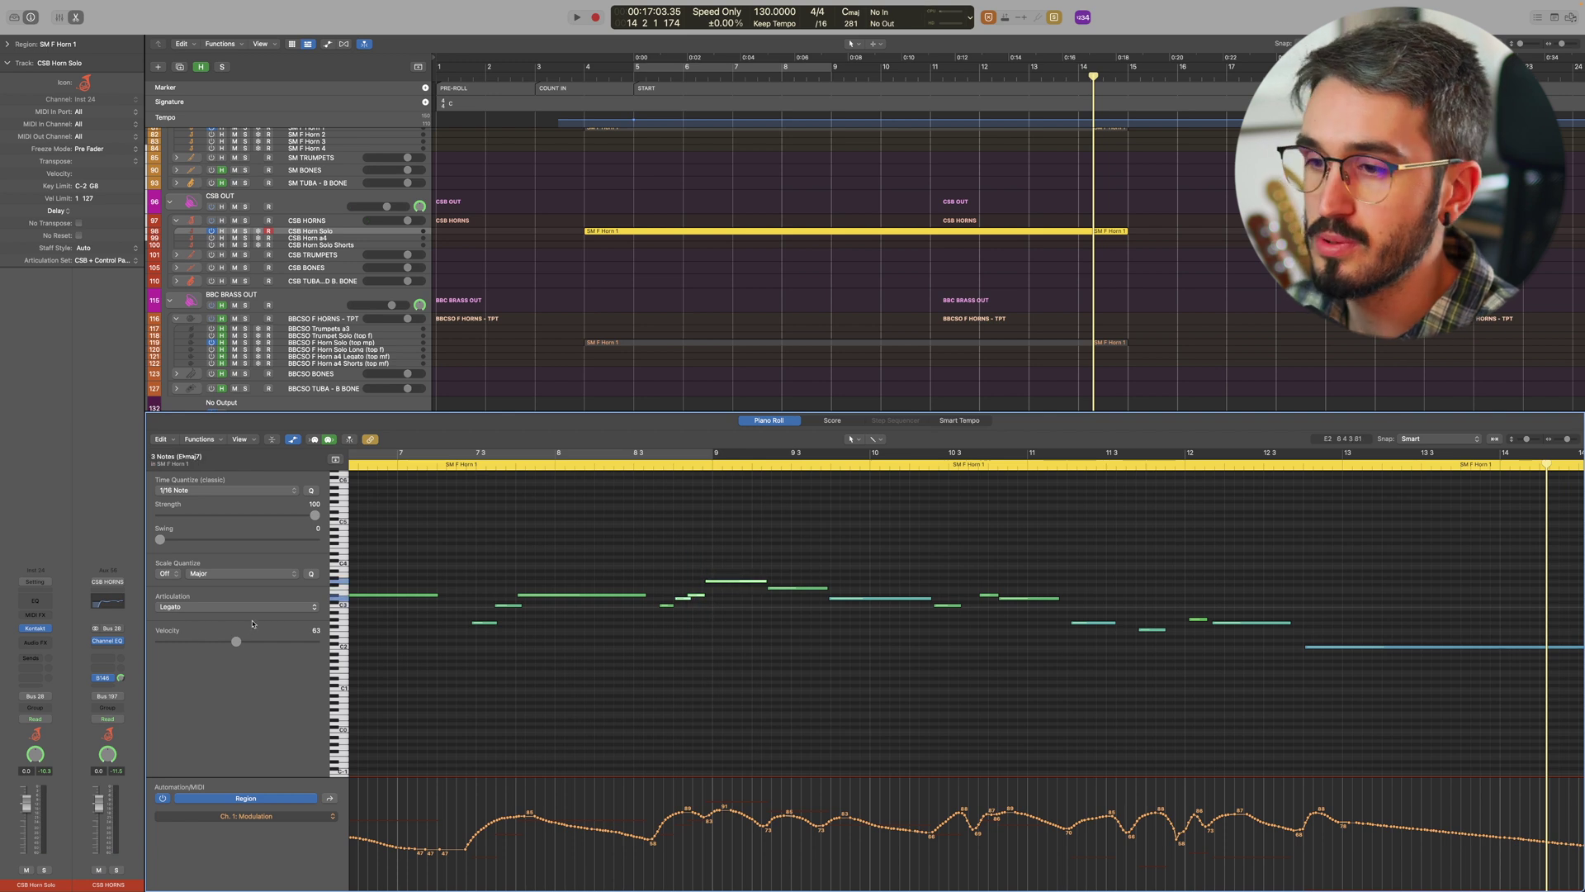
drag(741, 649, 740, 649)
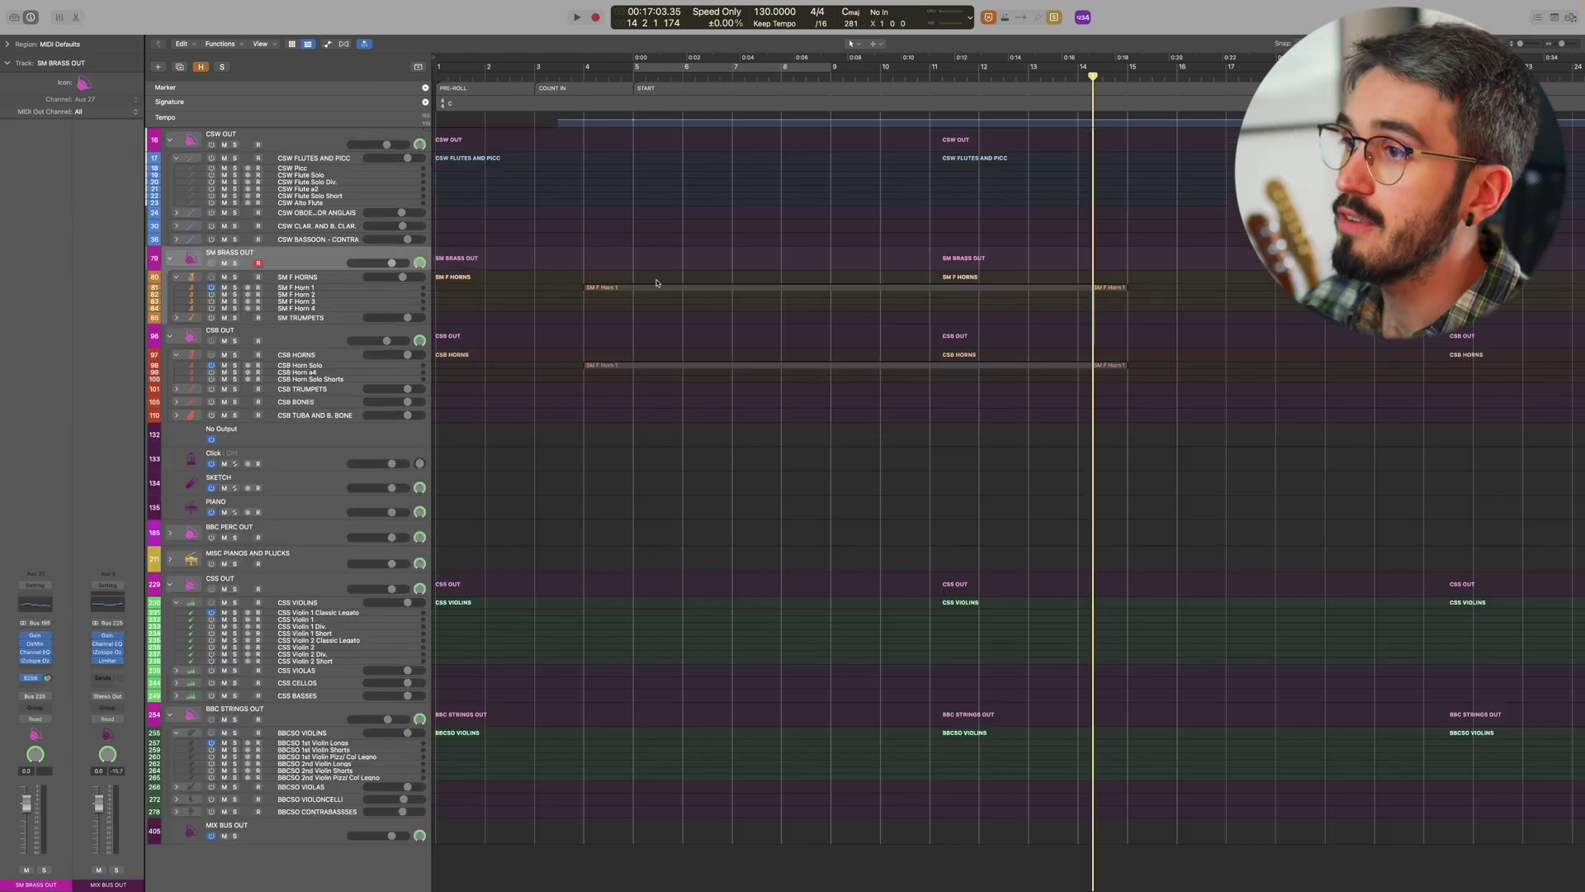
- Copy the SM F Horn 1 region to the CSW Flute Solo track and open its notes and the track's Kontakt instrument
click(628, 288)
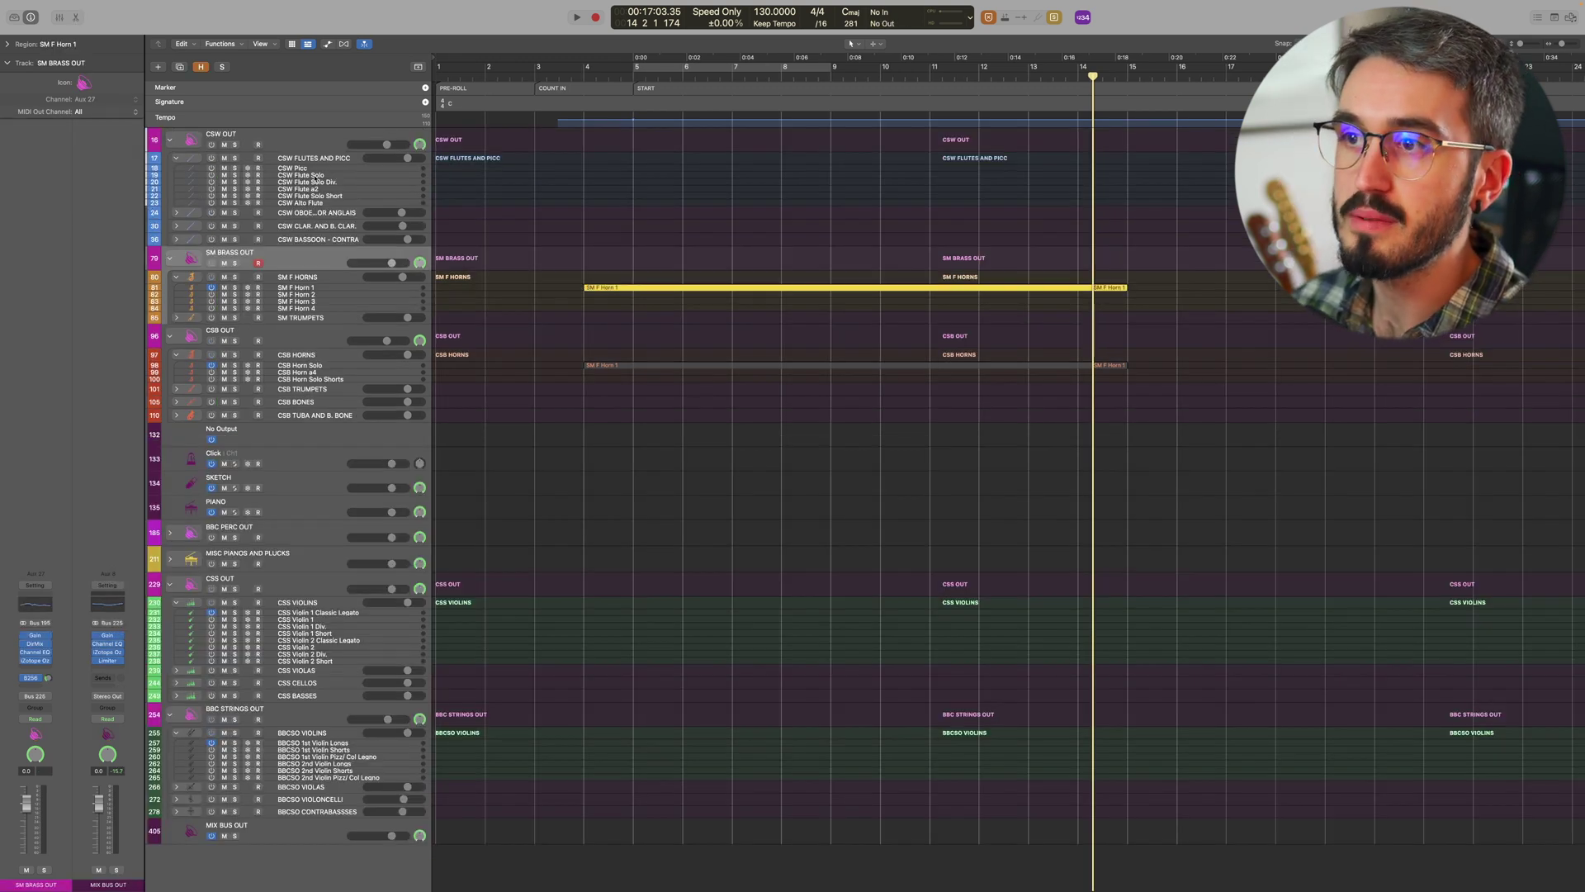
click(209, 176)
drag(635, 291, 638, 176)
double_click(638, 176)
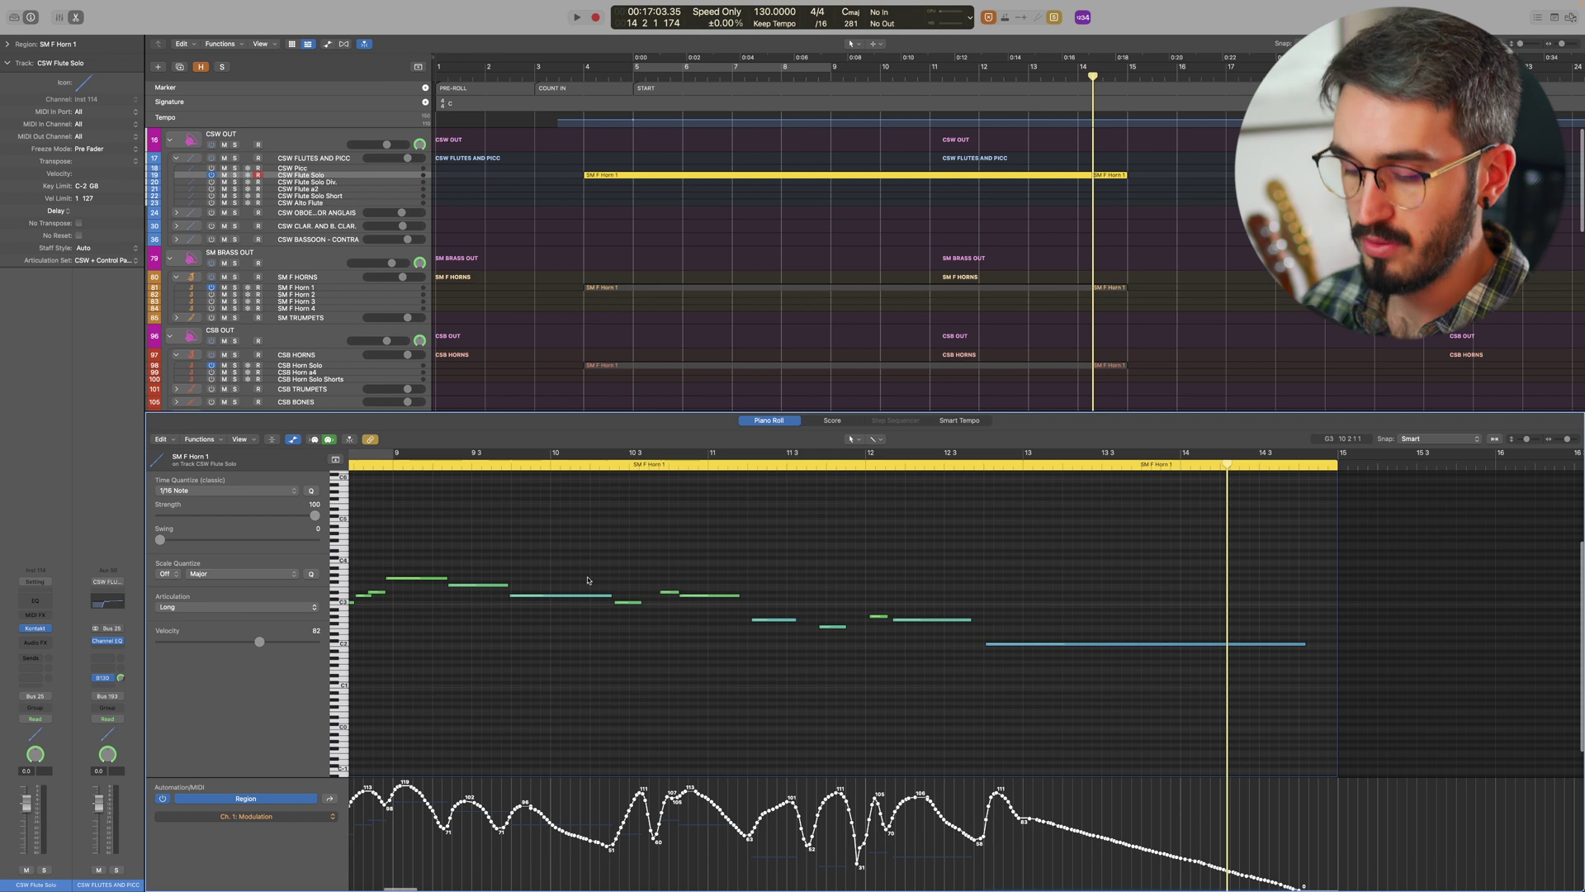
scroll(588, 580, left, 2)
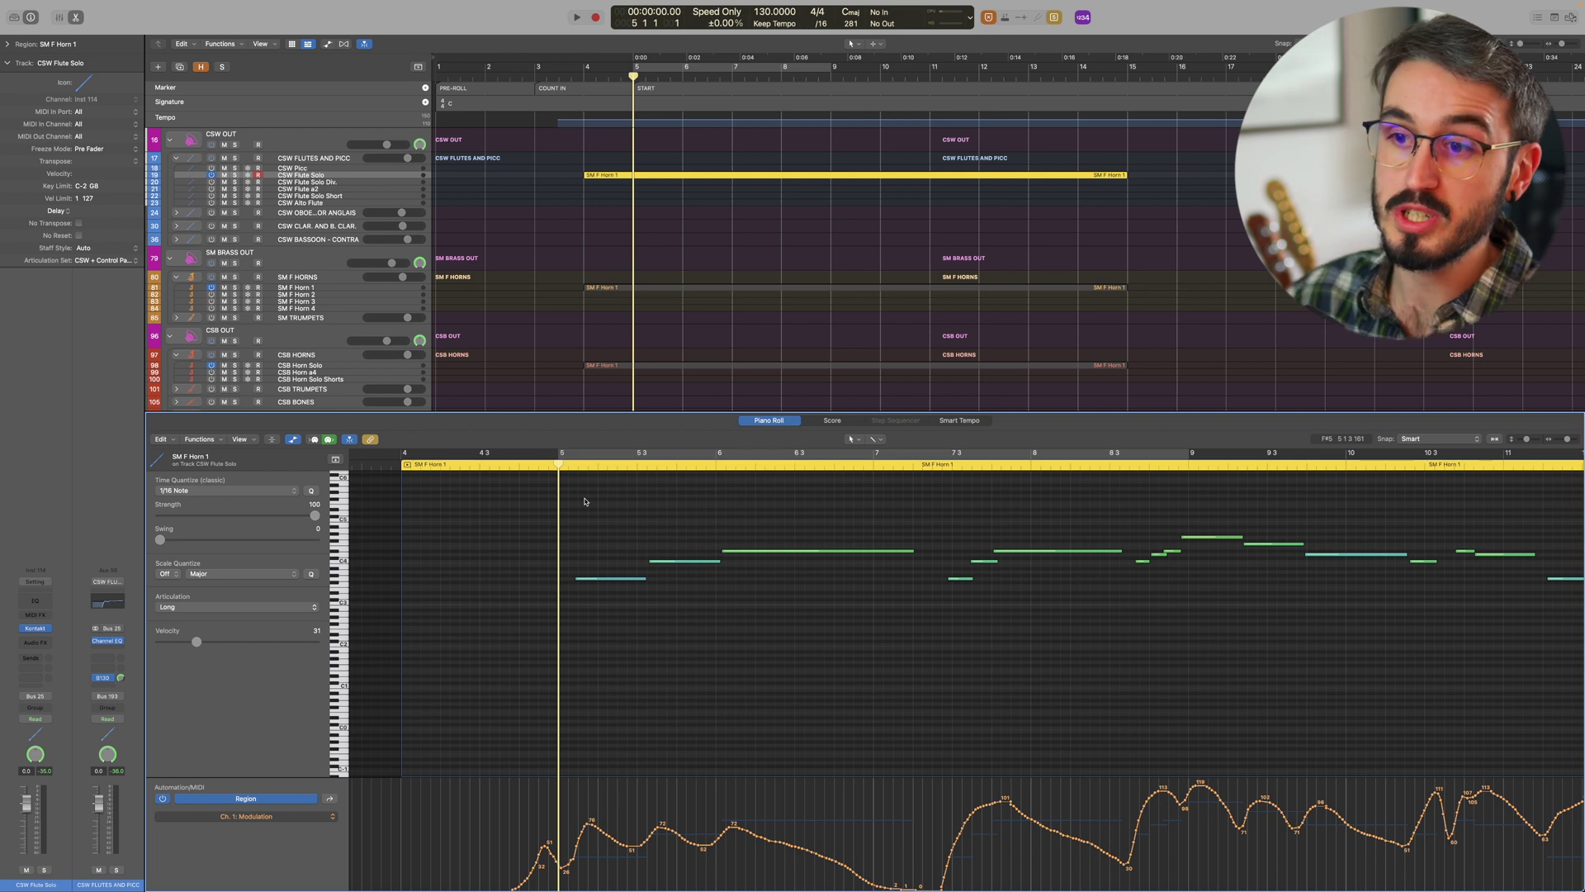
click(35, 629)
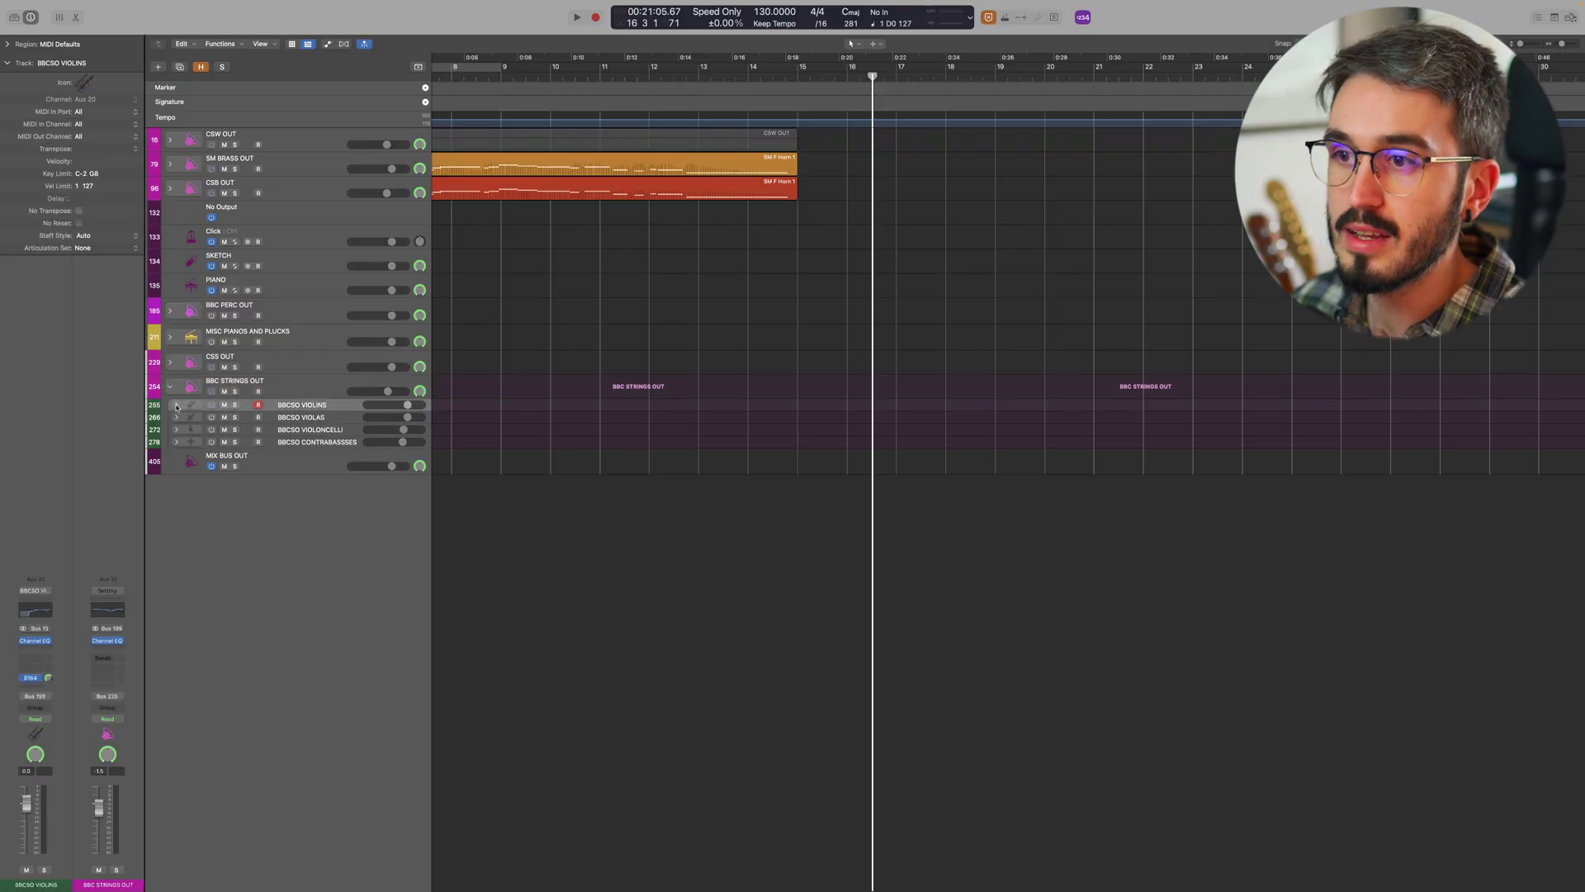
- Expand the BBCSO VIOLINS stack and select the BBCSO 1st Violin Shorts track
click(176, 405)
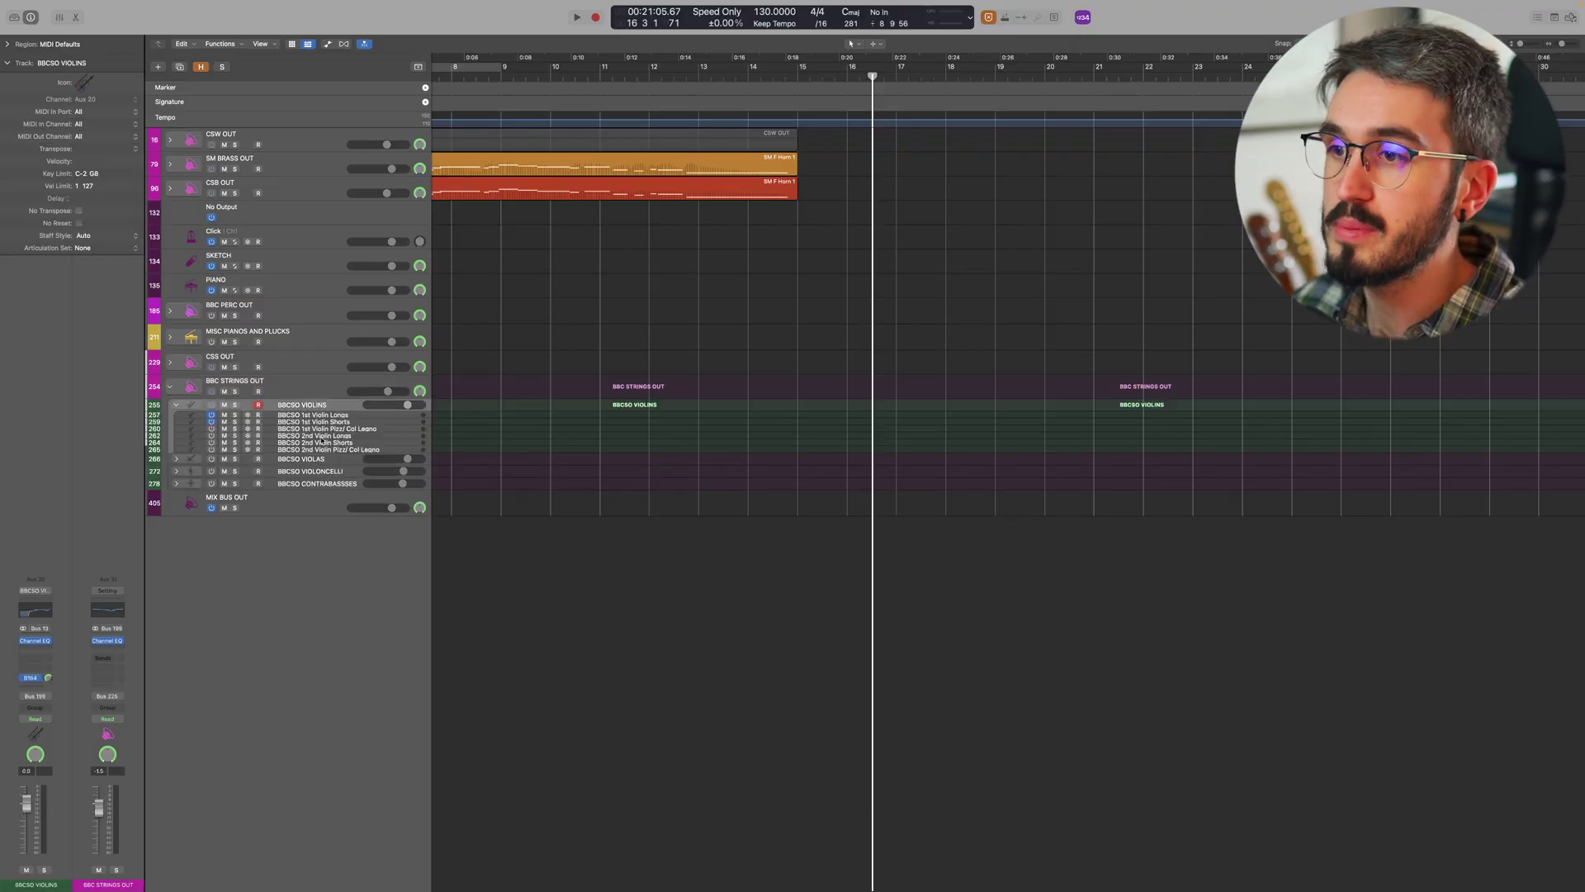
click(347, 423)
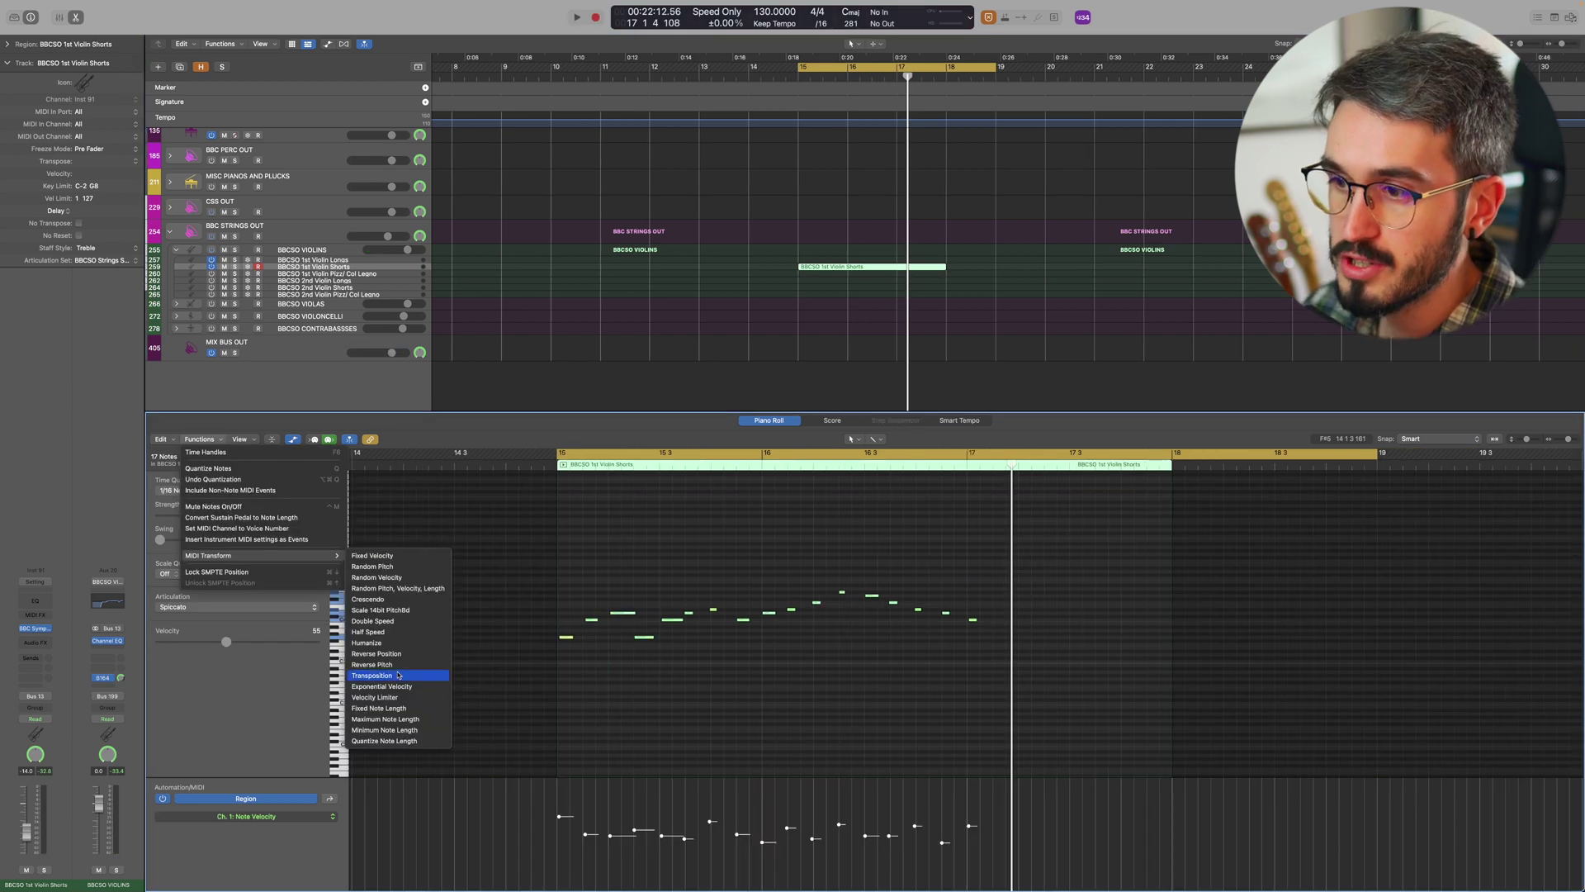
- Give all notes in the BBCSO 1st Violin Shorts region a fixed length and quantize them to 1/8 notes
click(405, 708)
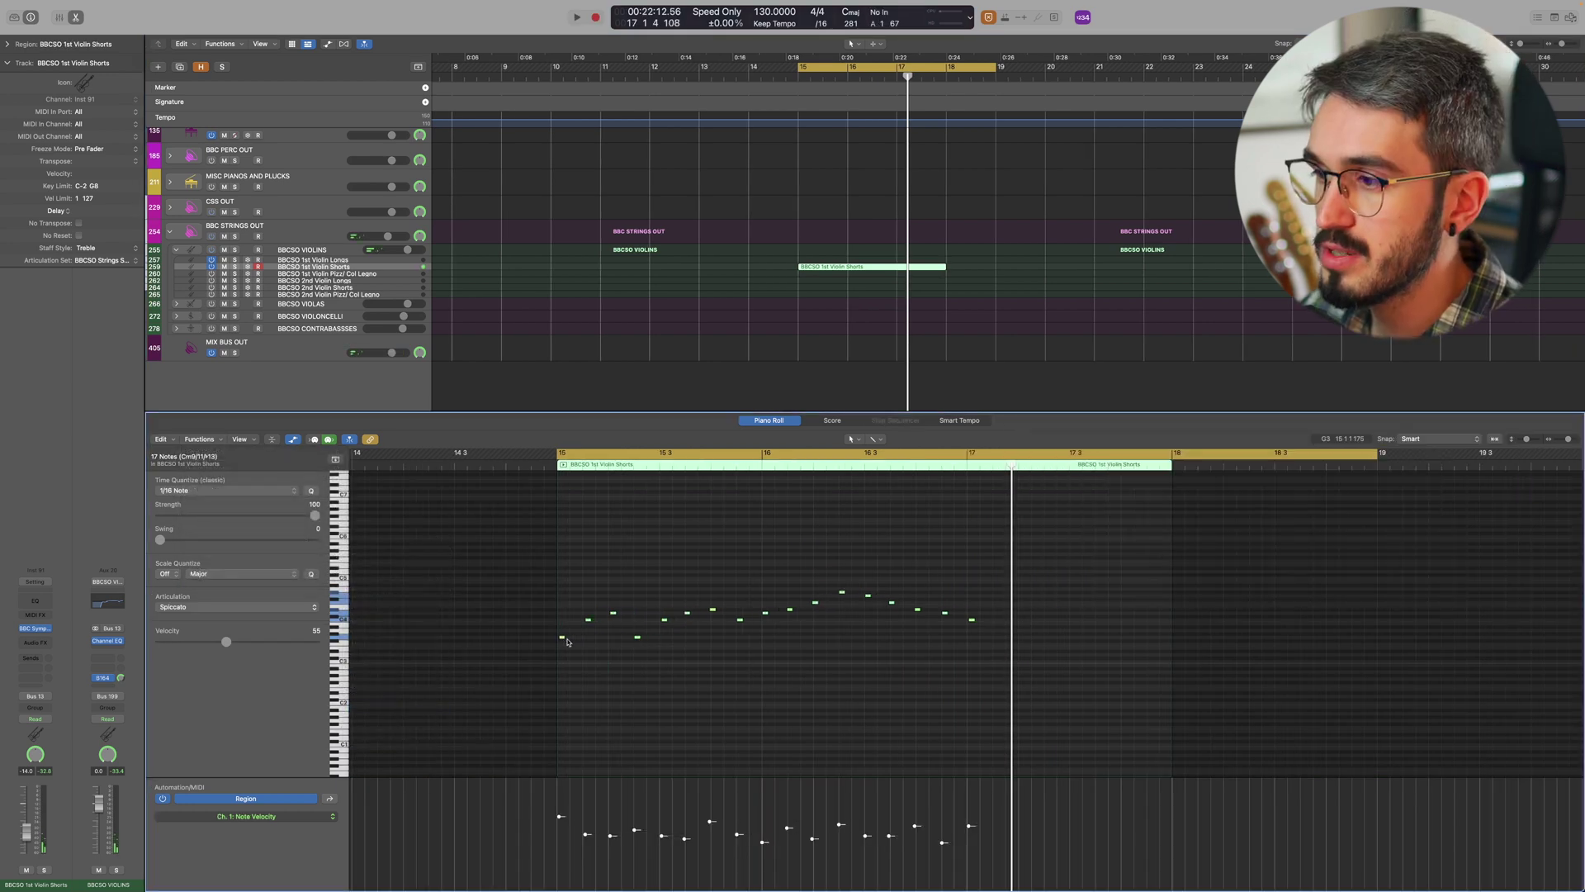
click(275, 491)
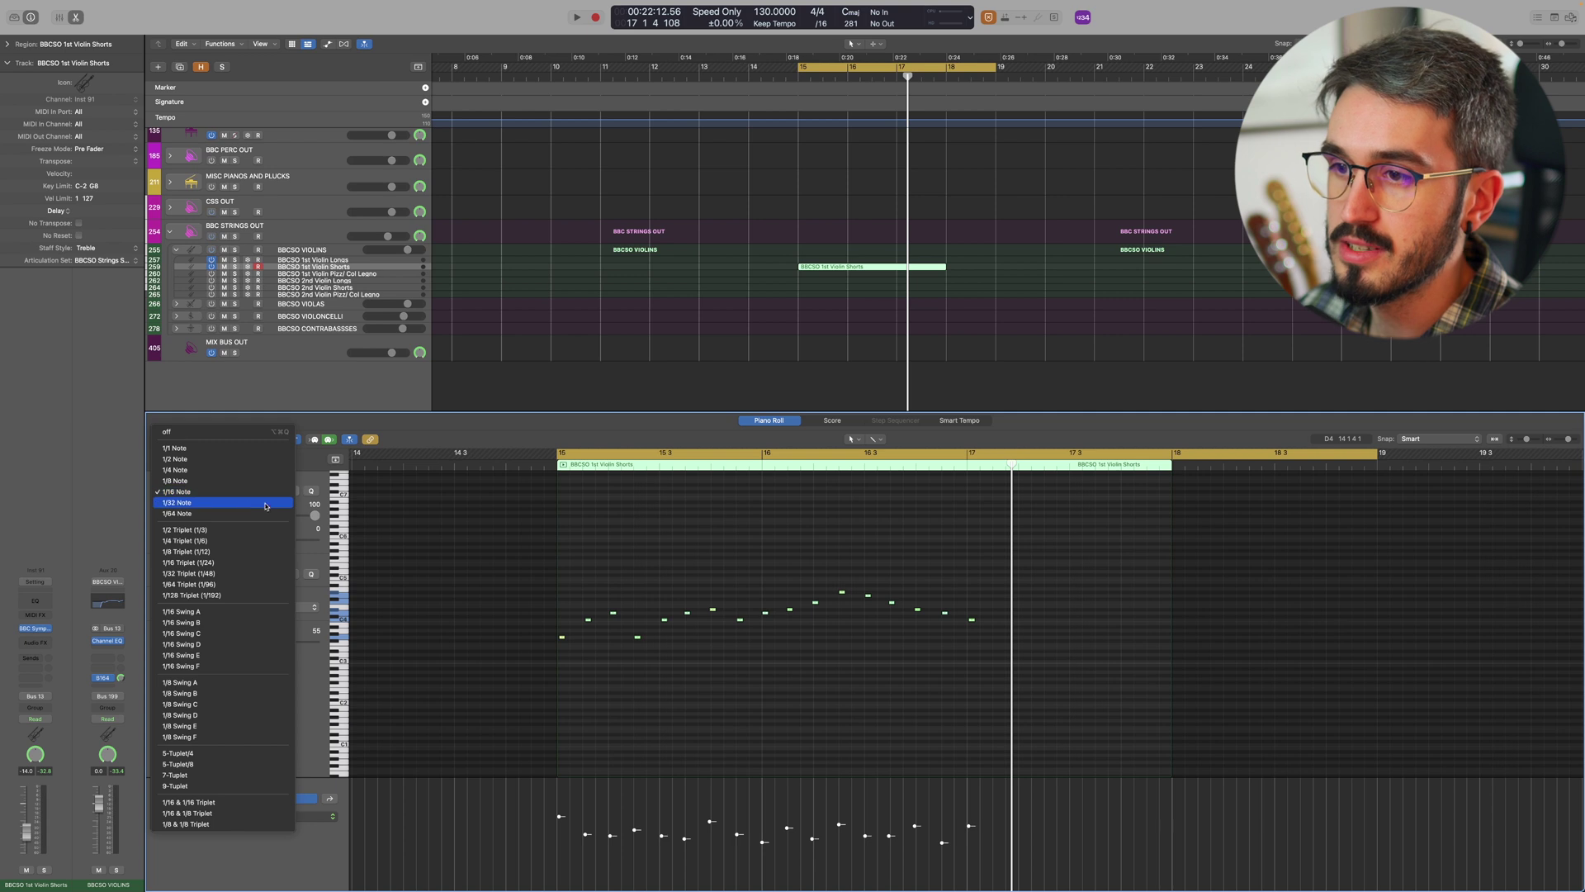
click(227, 481)
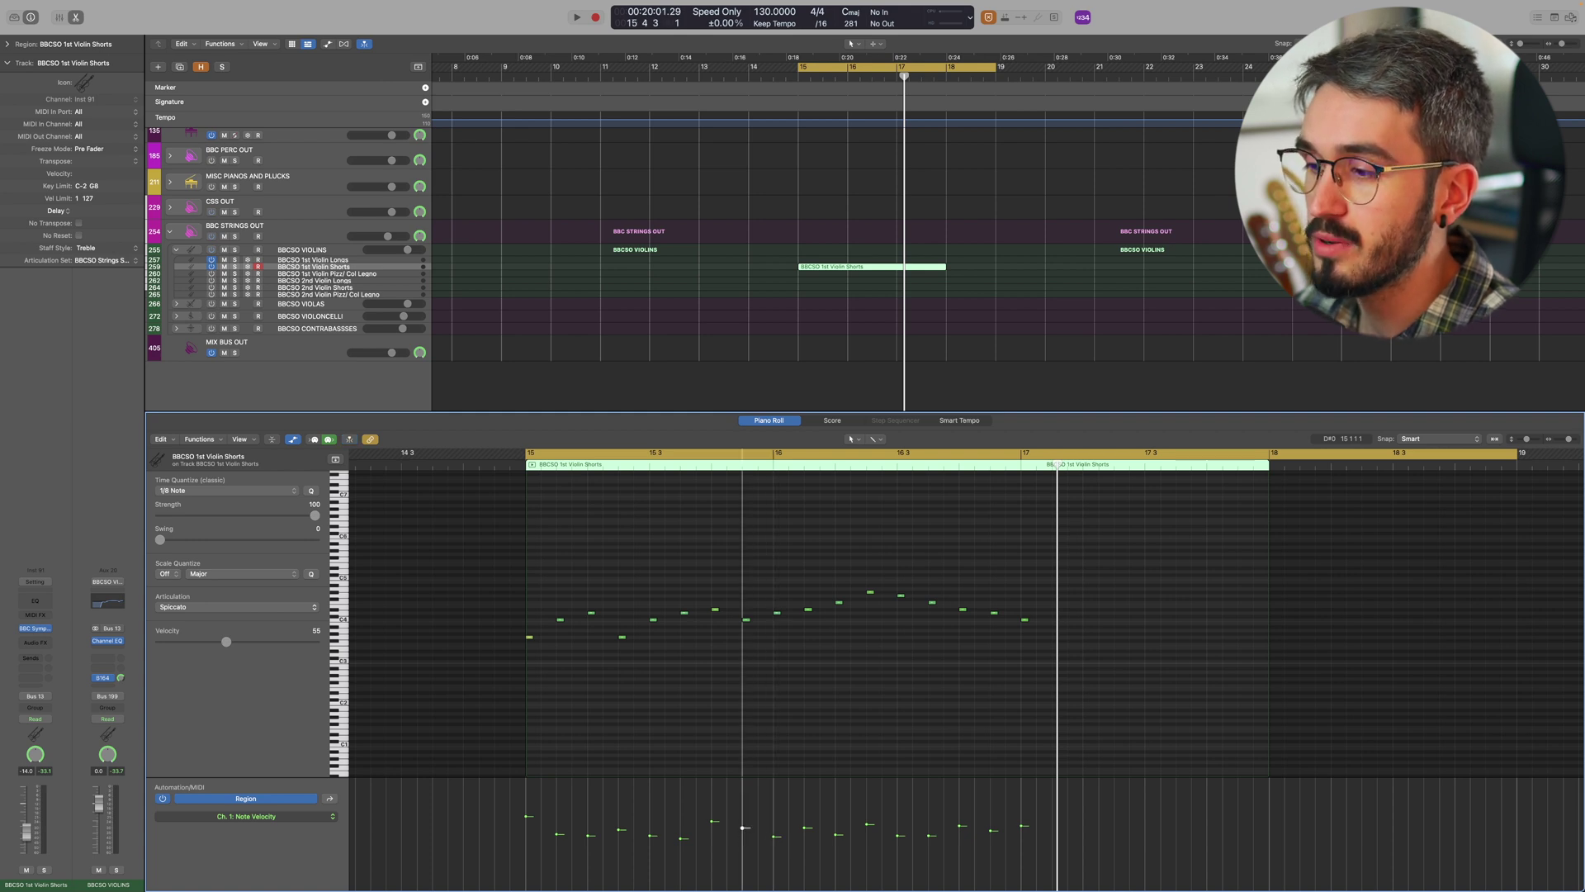
- Duplicate all the 1st Violin Shorts notes one sixteenth later to form repeated pairs and play the result
drag(538, 574, 684, 677)
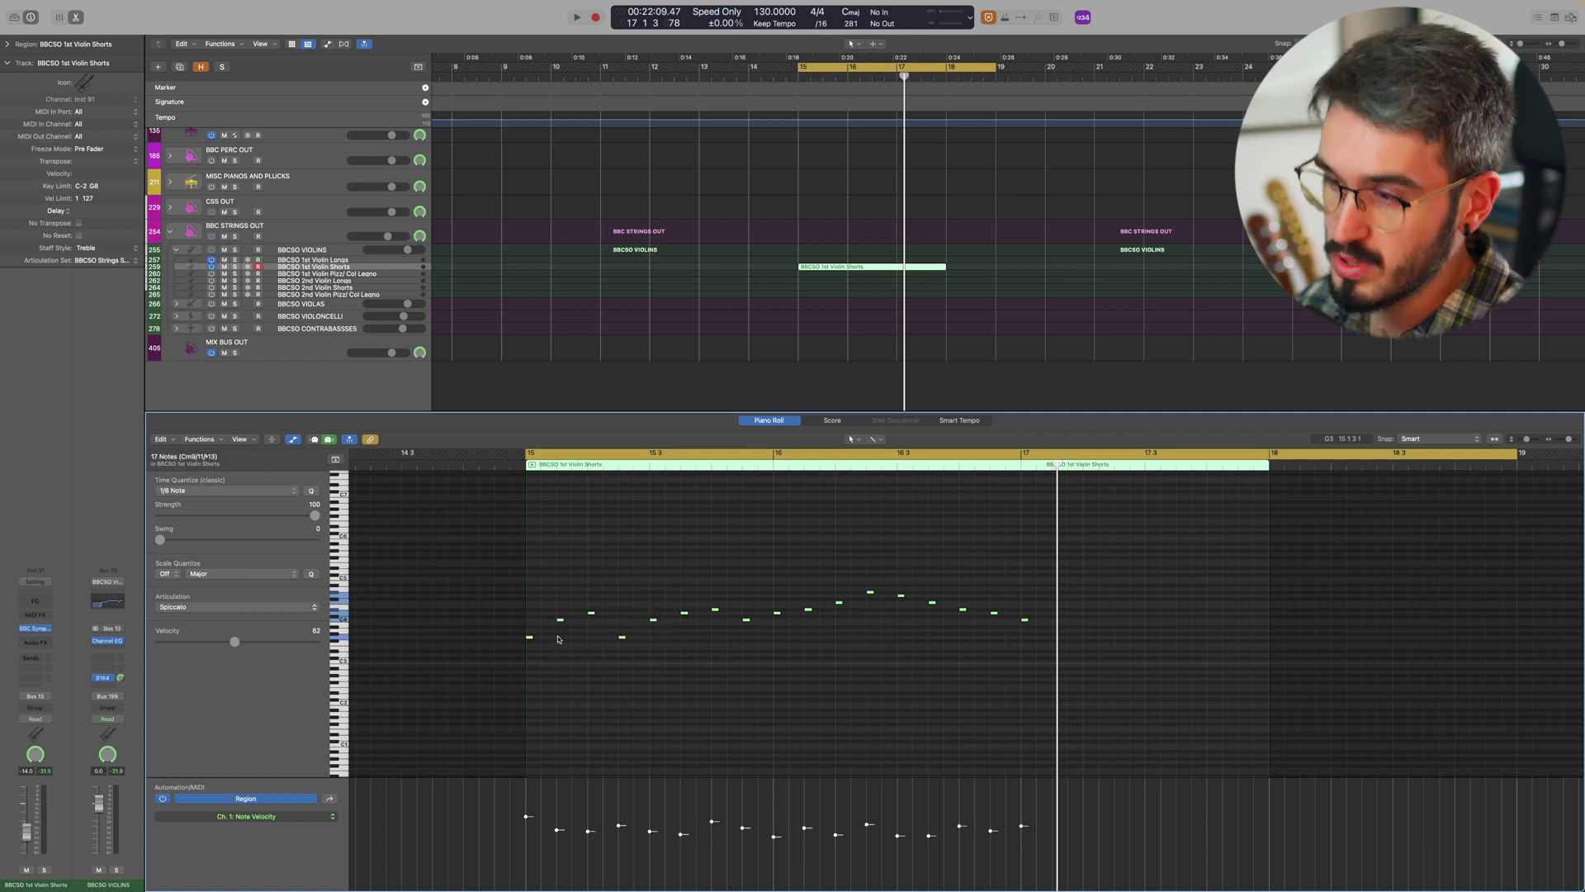
scroll(558, 637, up, 2)
scroll(558, 636, up, 1)
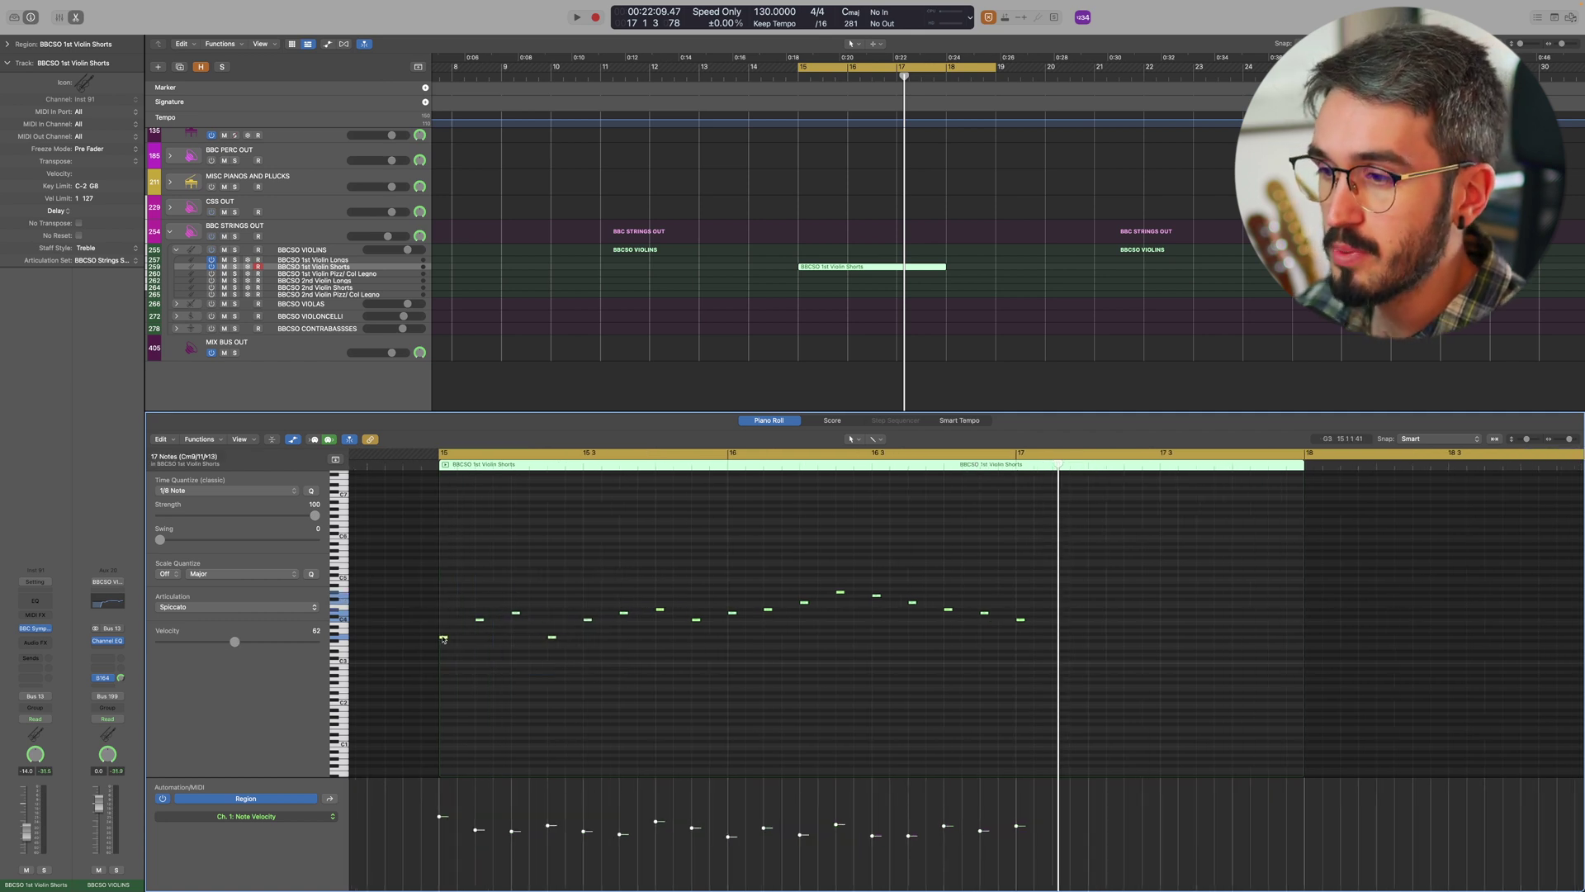
drag(444, 638, 450, 639)
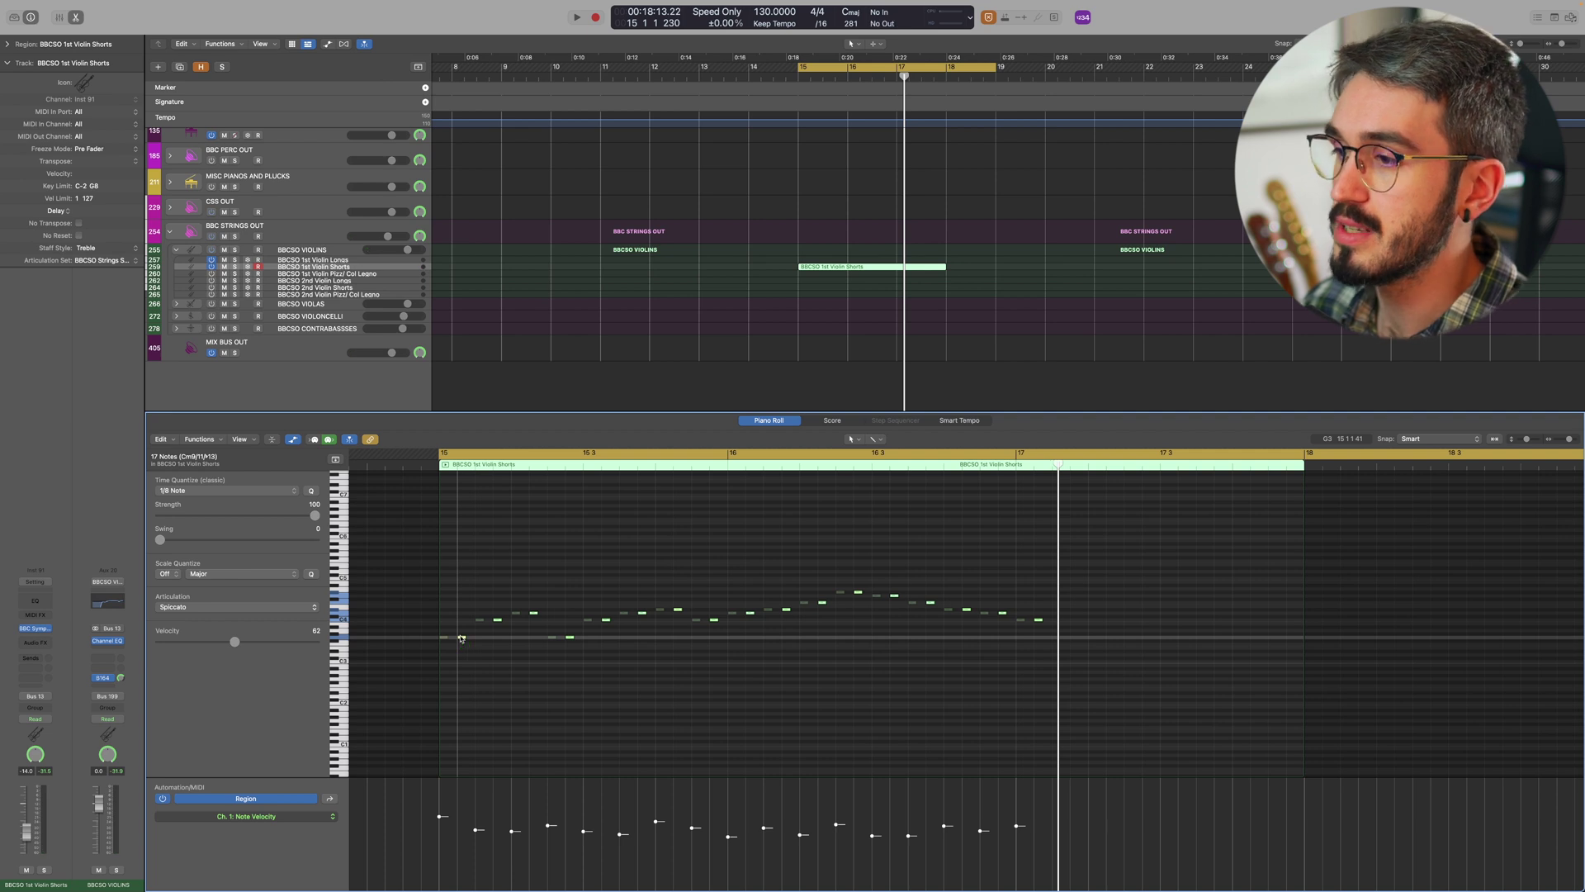
drag(460, 638, 461, 638)
drag(1072, 605, 524, 746)
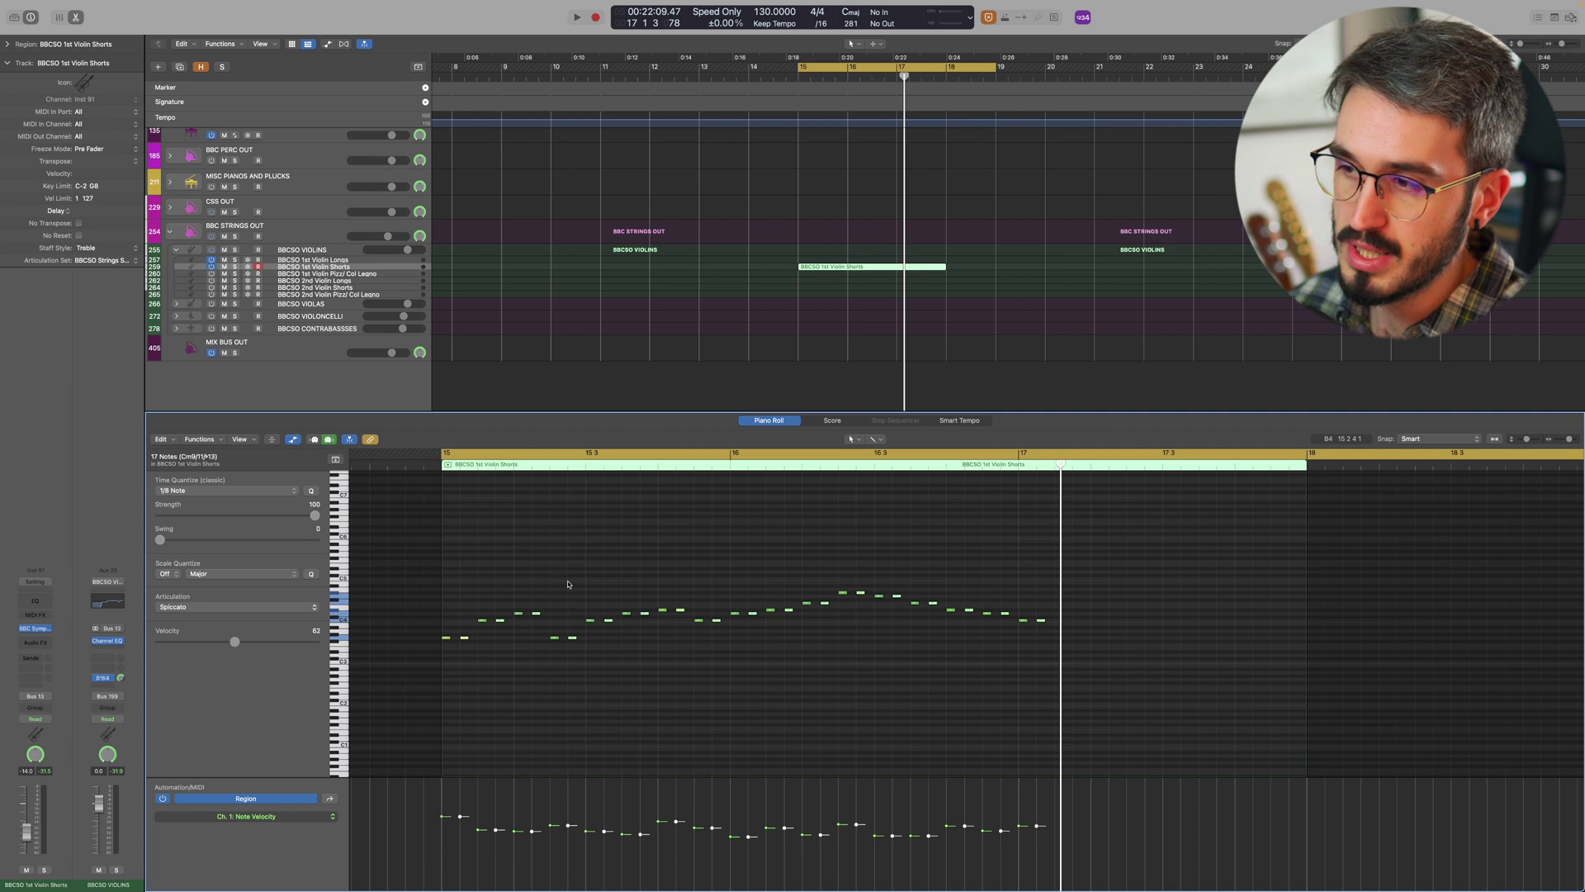
key(space)
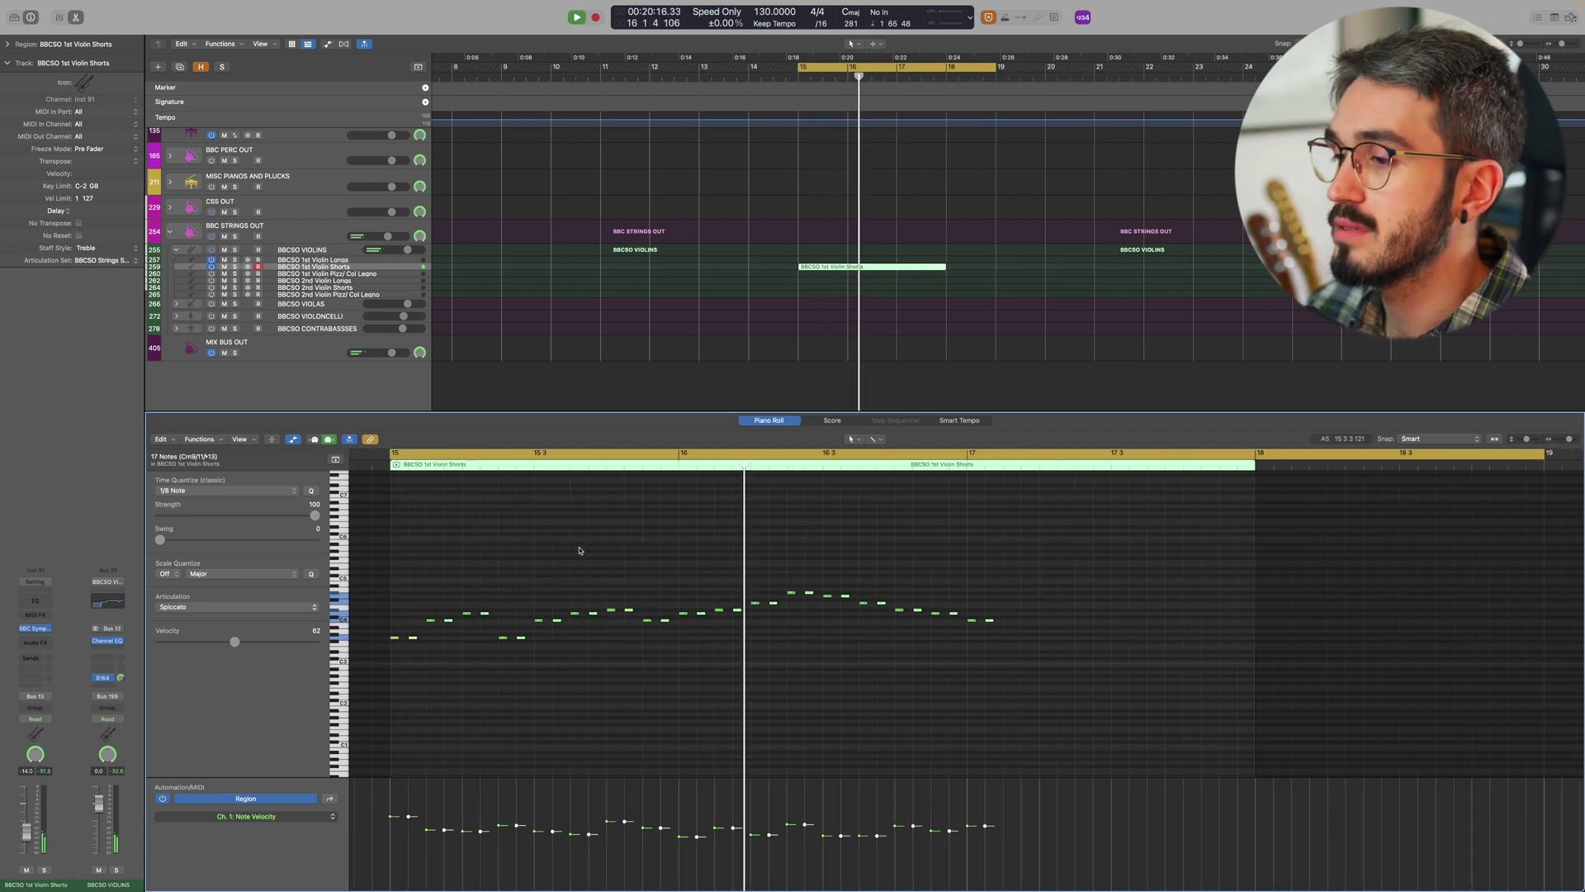
key(space)
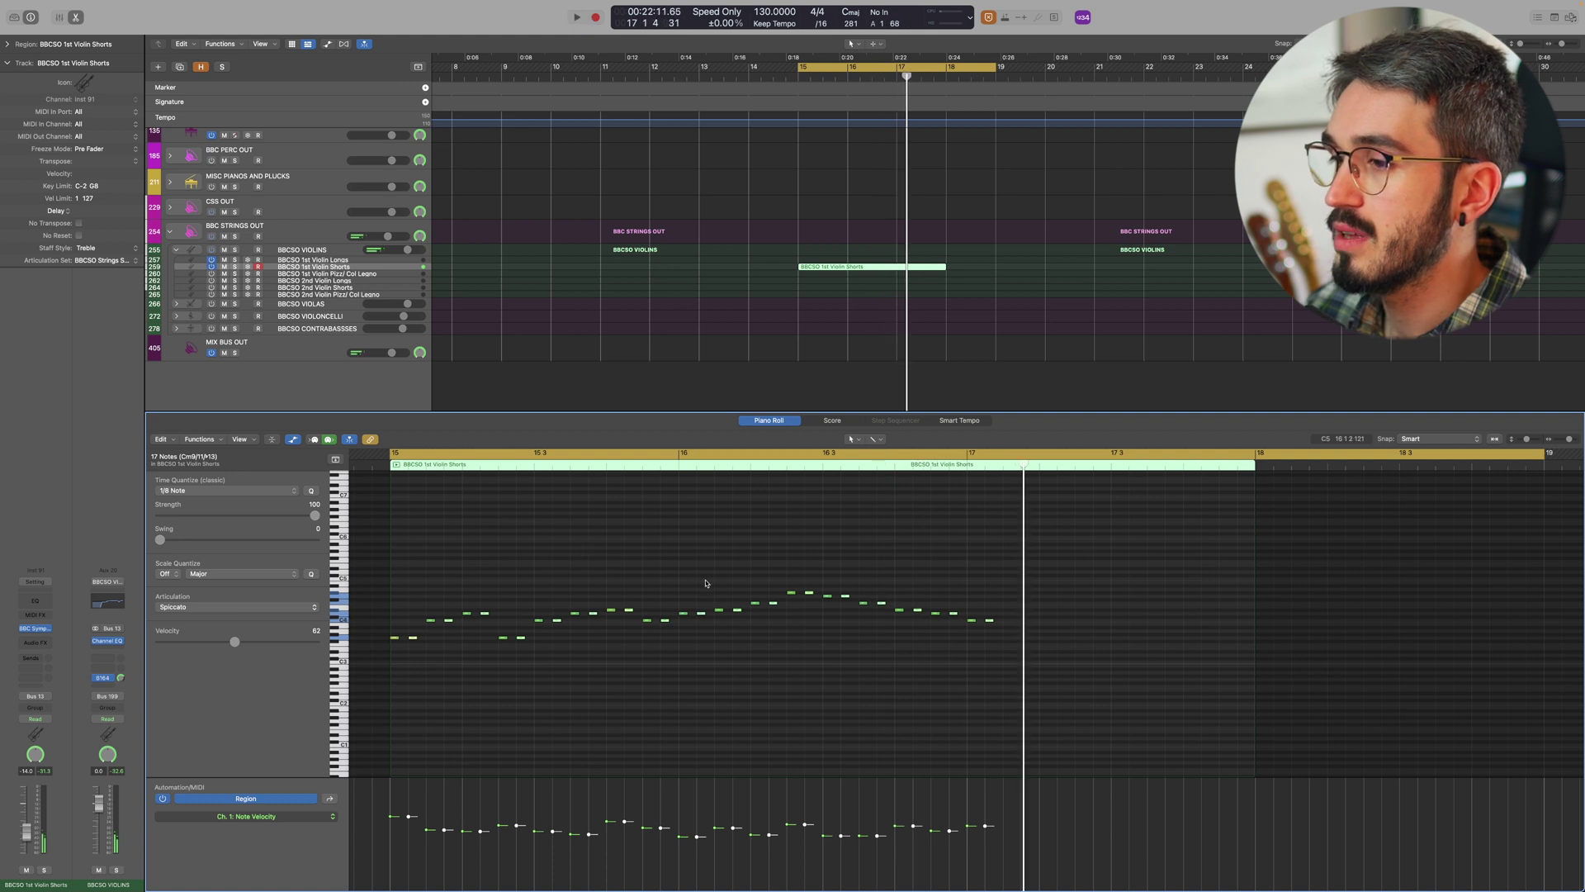
- Shape the violin velocities with softer duplicated notes, louder notes around the melodic peak and softer closing notes, and play the phrase
scroll(704, 582, right, 2)
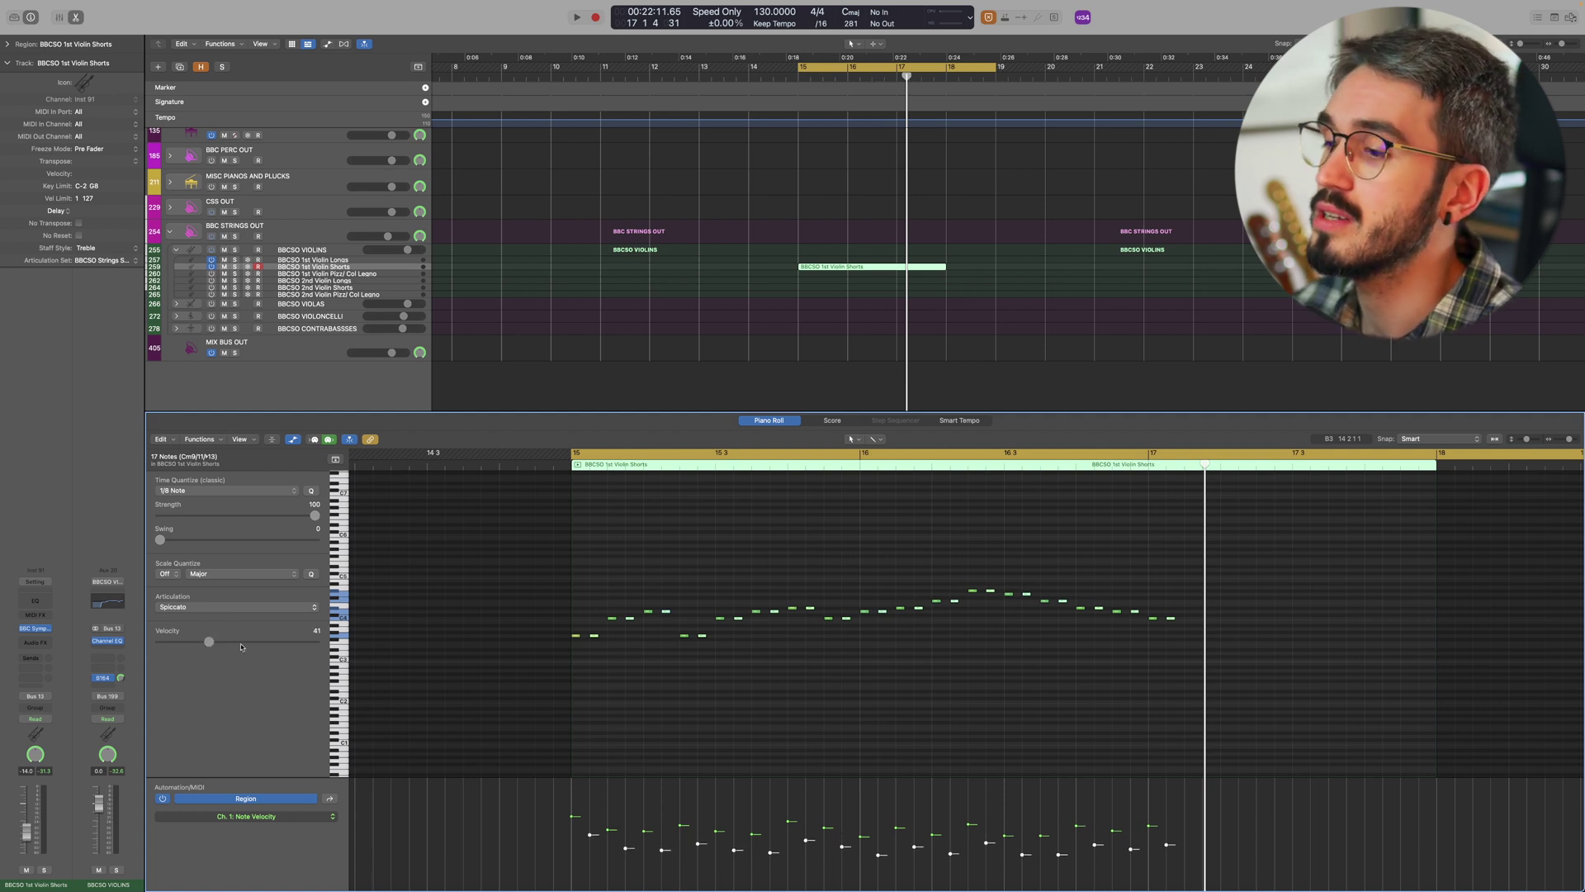
drag(960, 565, 1027, 615)
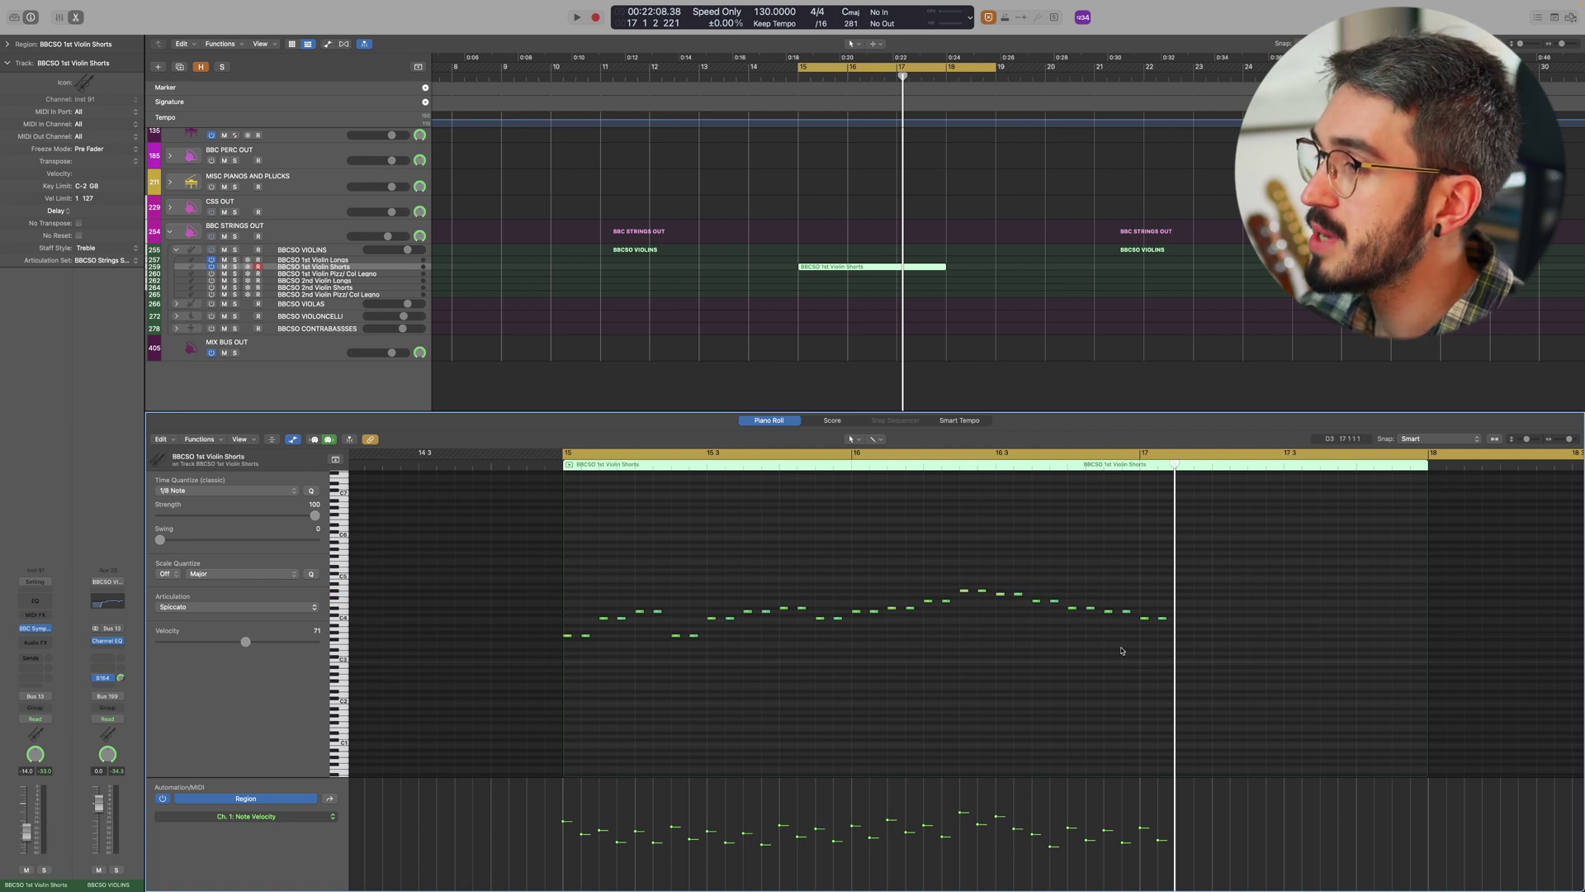
key(Left)
scroll(1014, 726, left, 3)
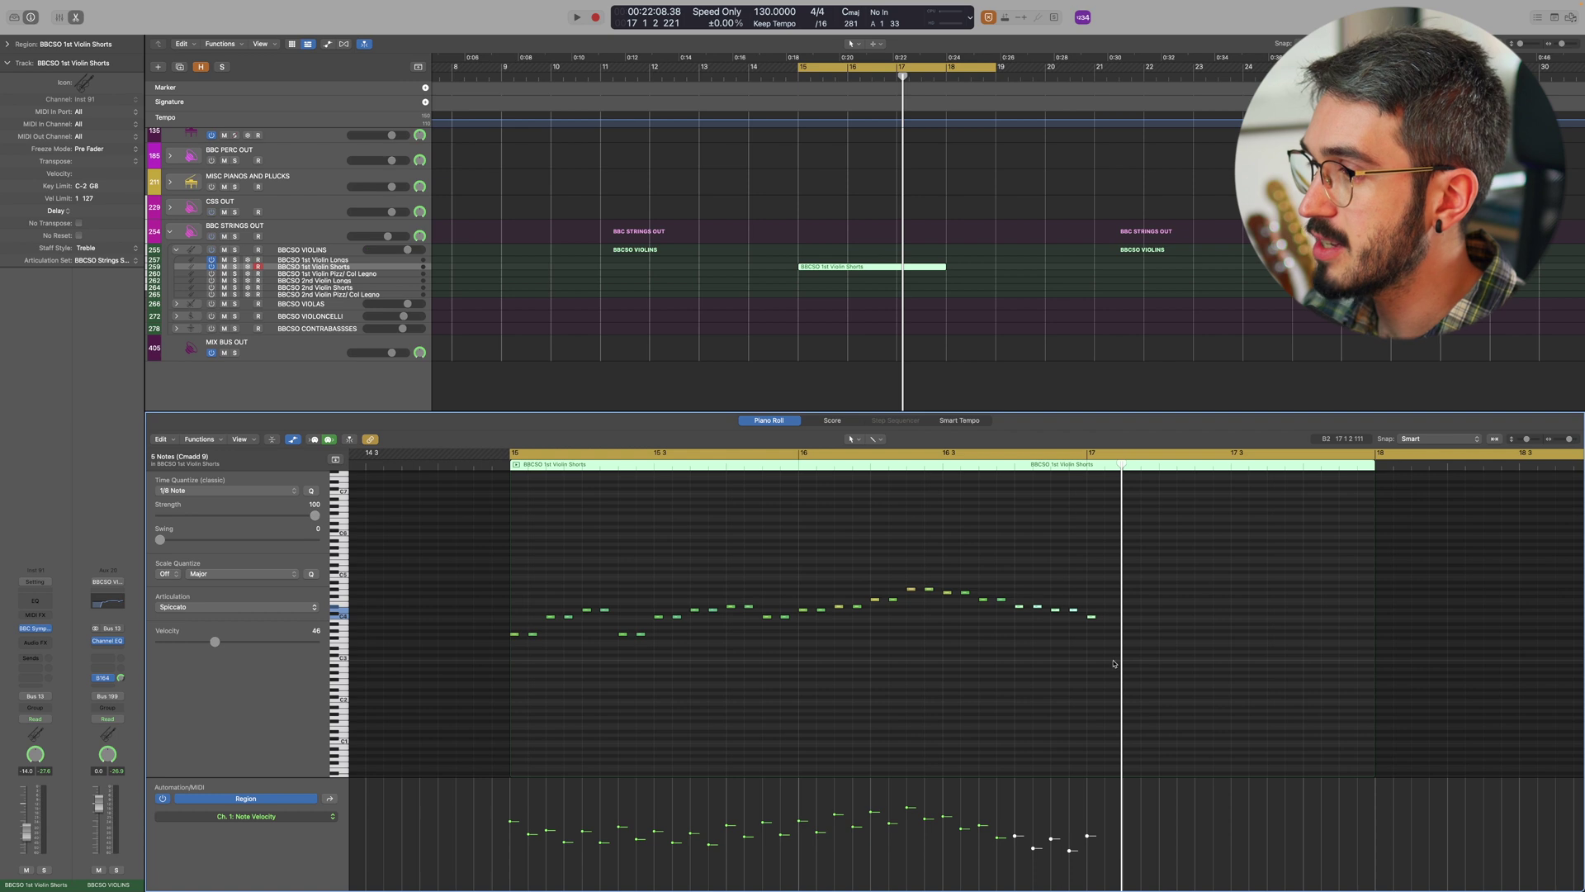
key(space)
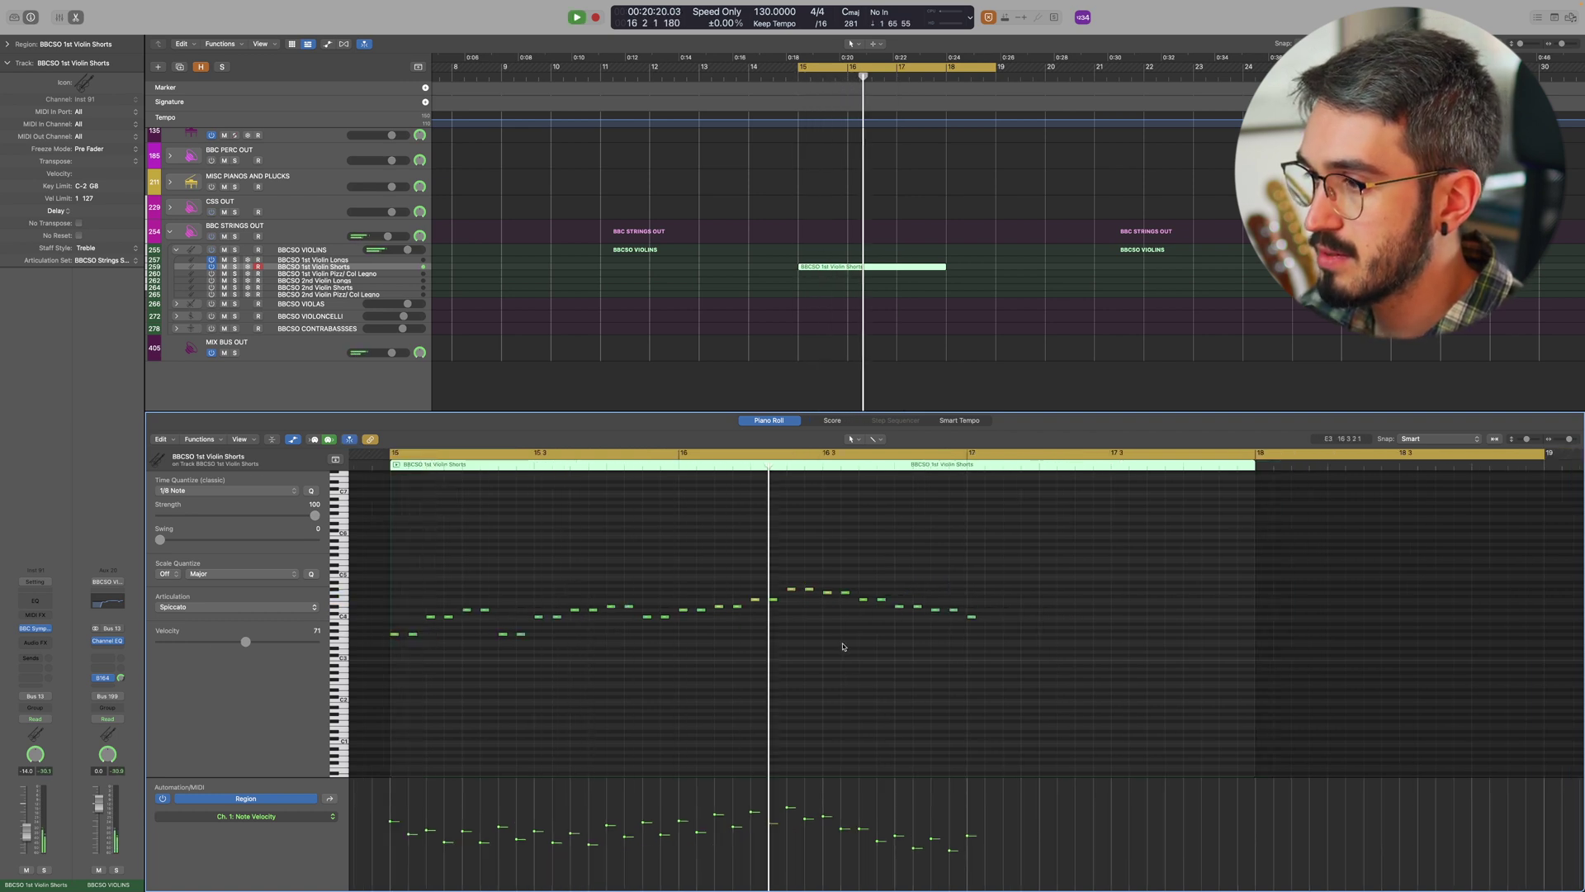
key(space)
- Lower the velocities of all the violin notes together, settling on 44, while playing the phrase to judge the level
key(super+a)
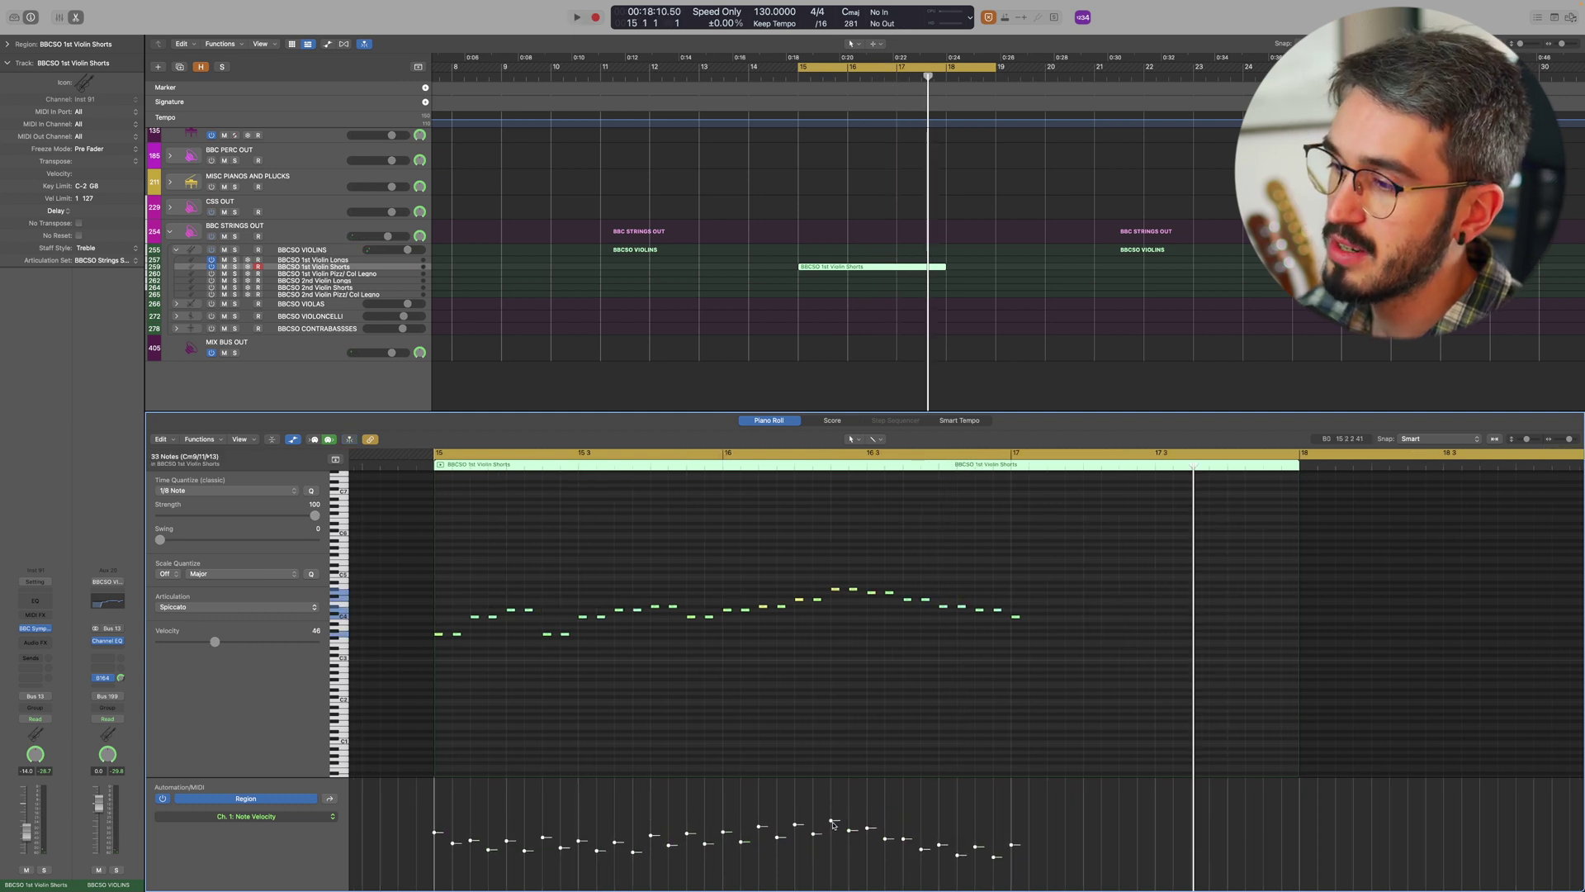
key(space)
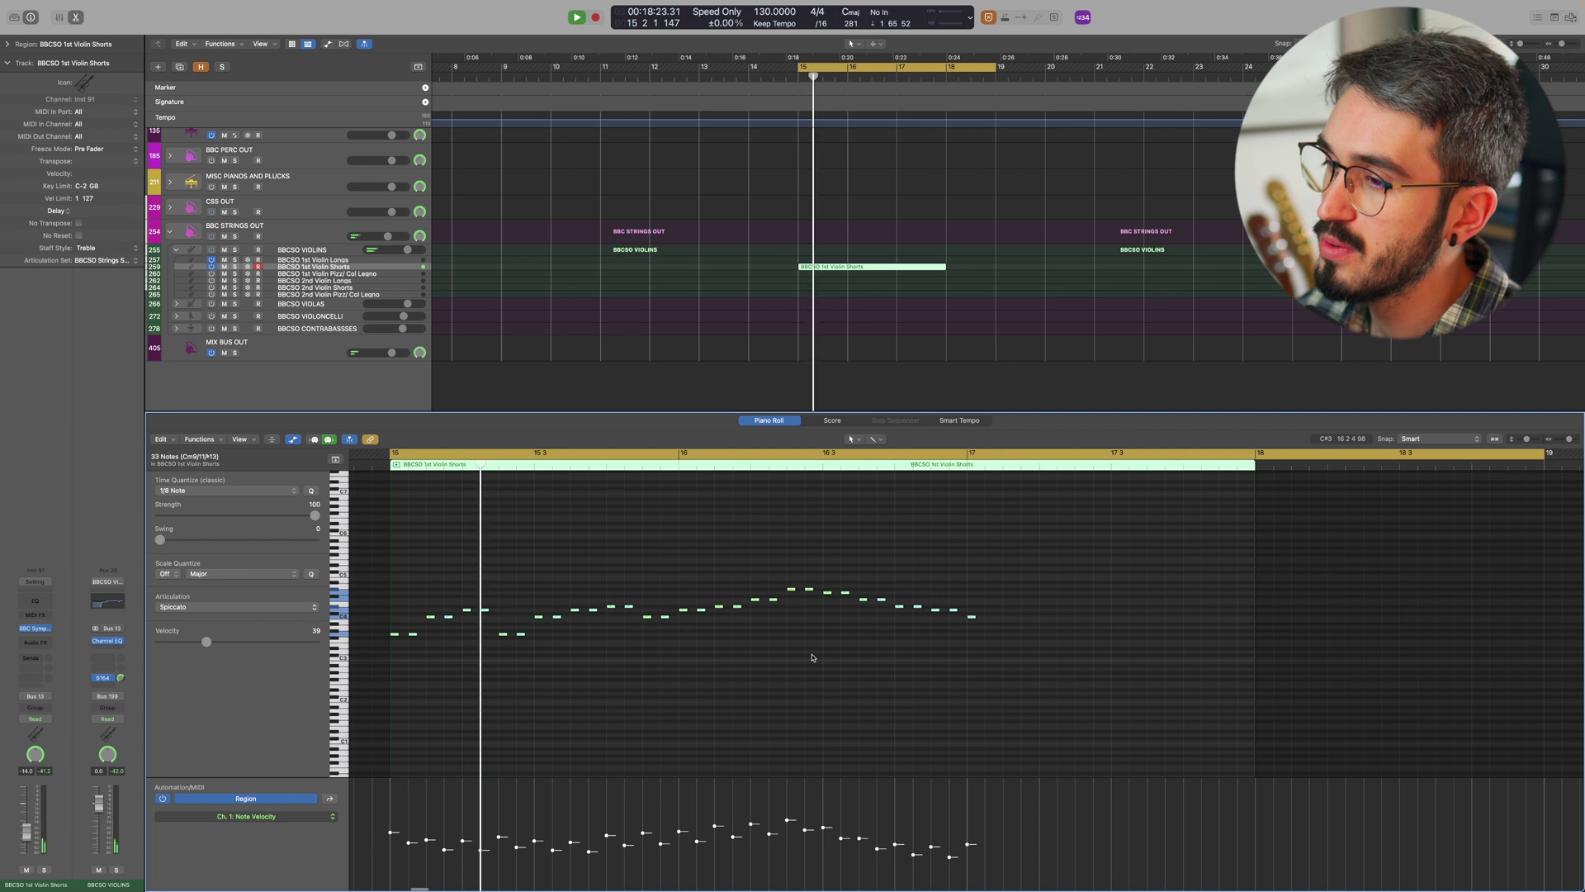
key(space)
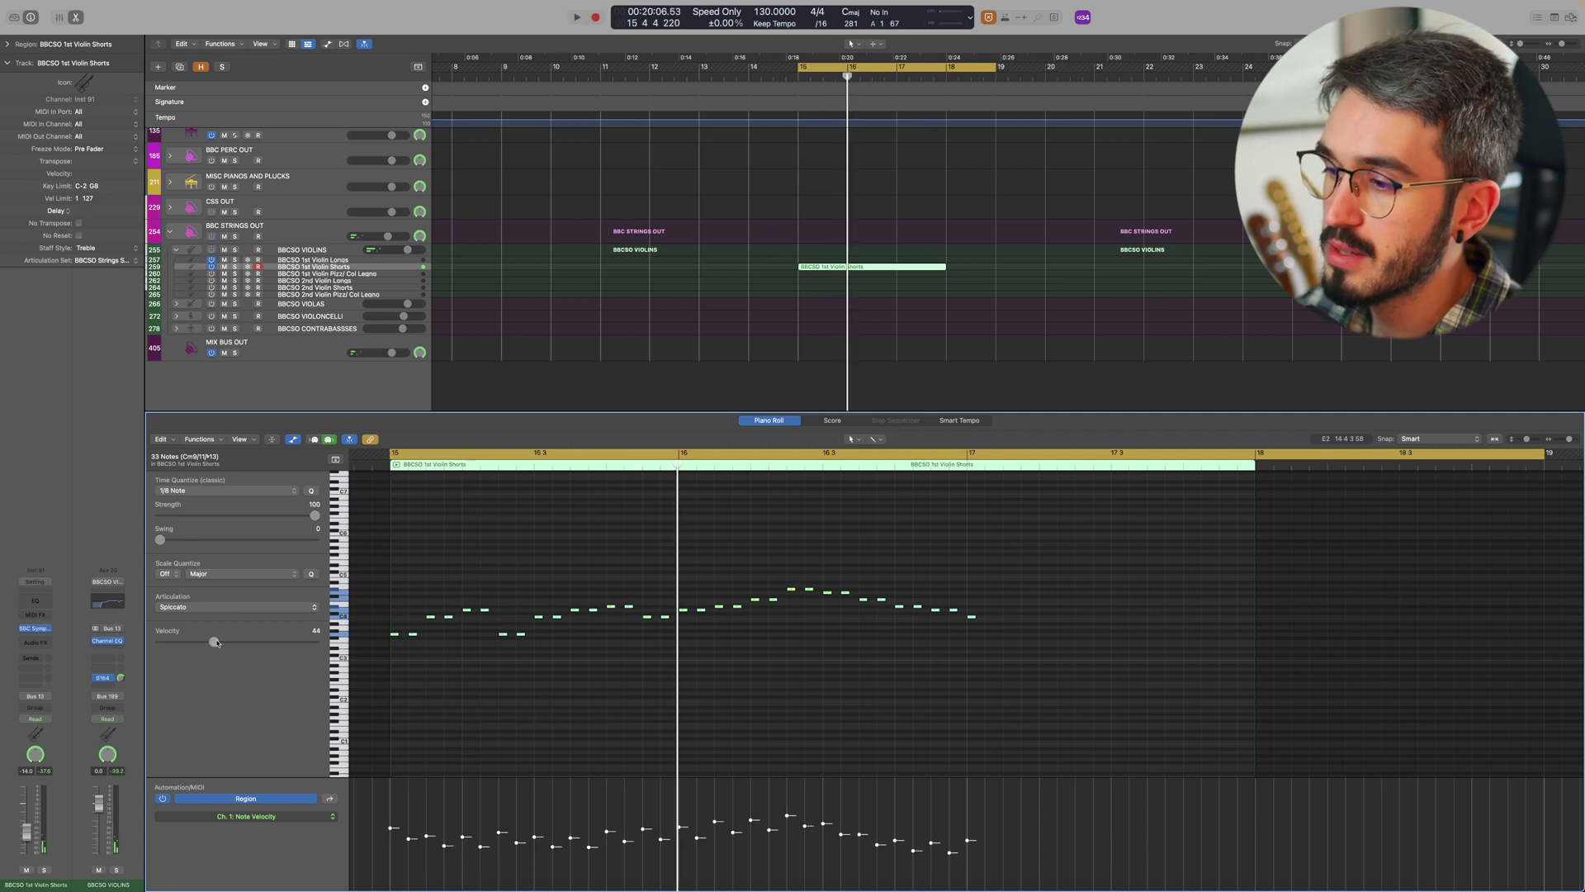
key(space)
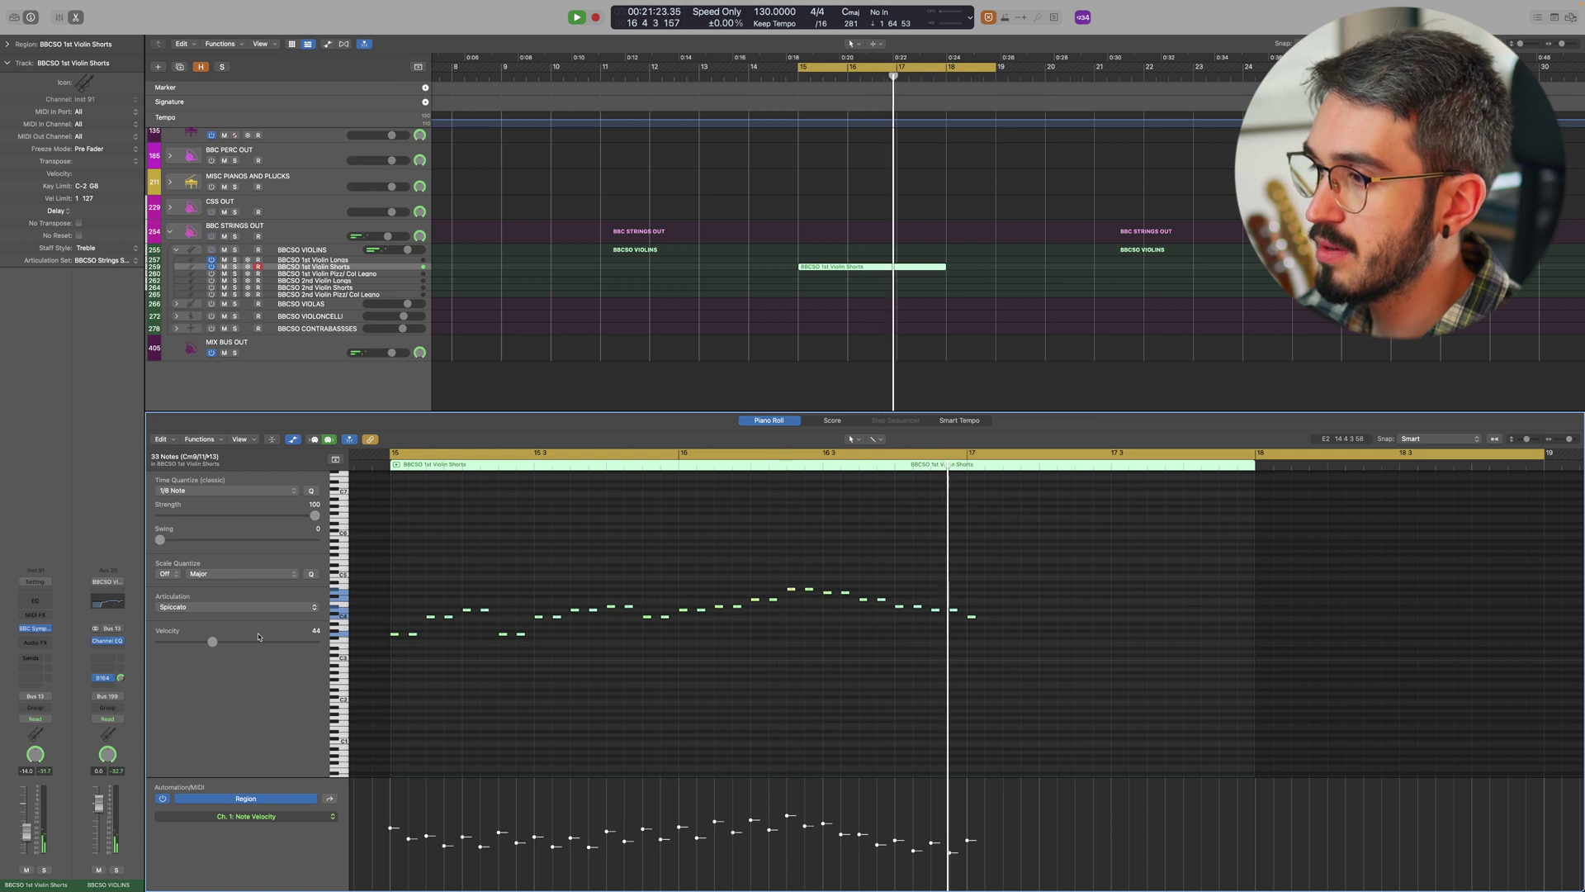
key(space)
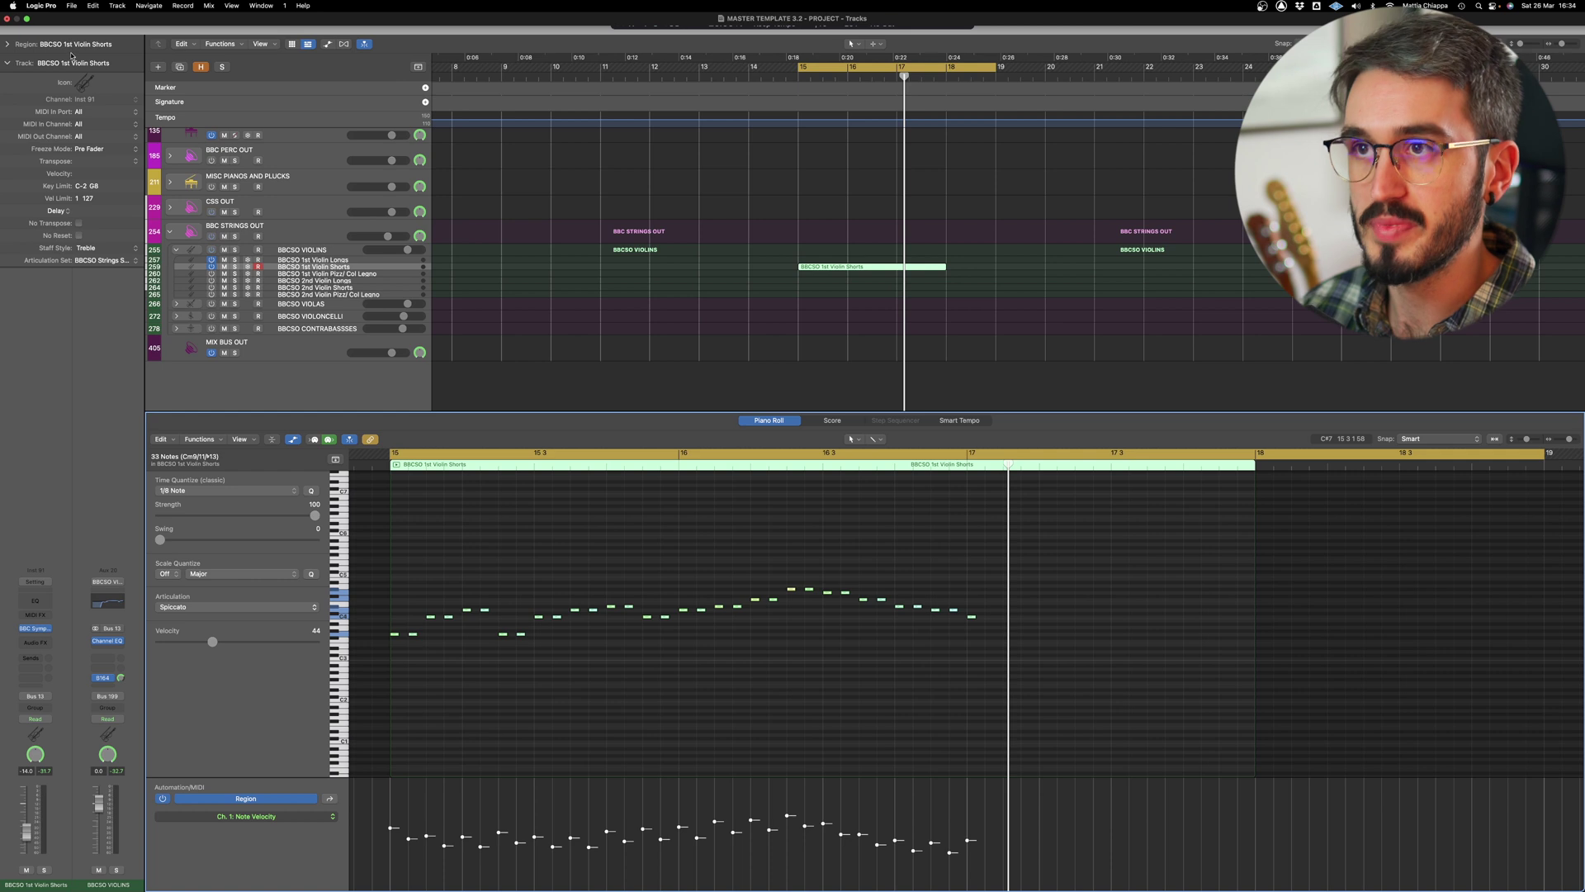
- Insert a stereo Tape Delay on the BBCSO 1st Violin Shorts track with 1/16 delay, 2% feedback, 3700 Hz high cut and 61% wet
click(77, 17)
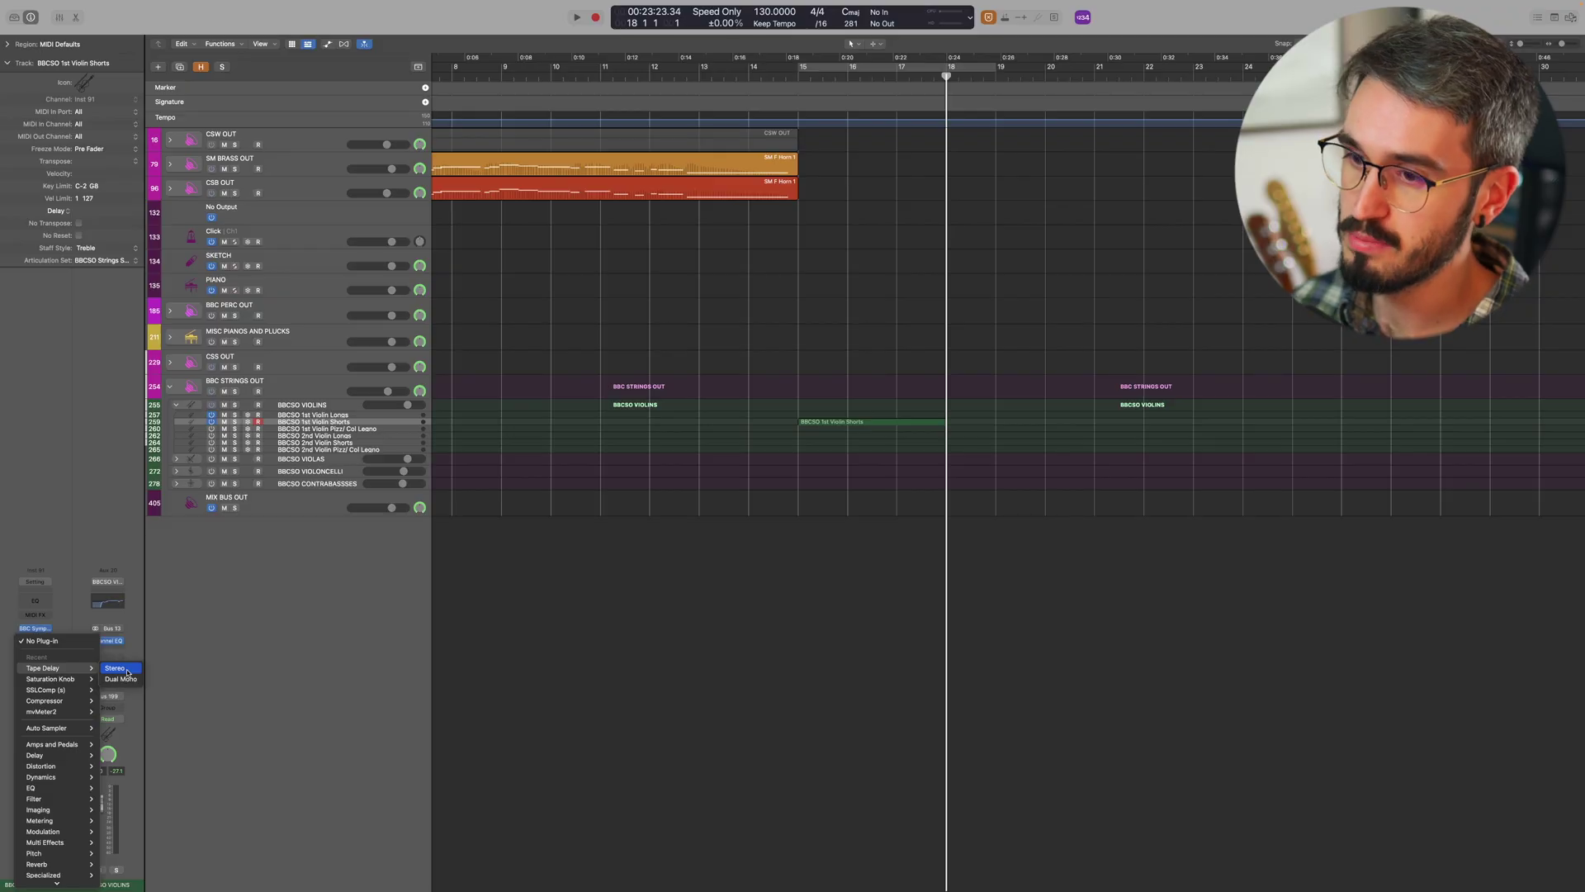
click(127, 669)
drag(756, 139, 622, 149)
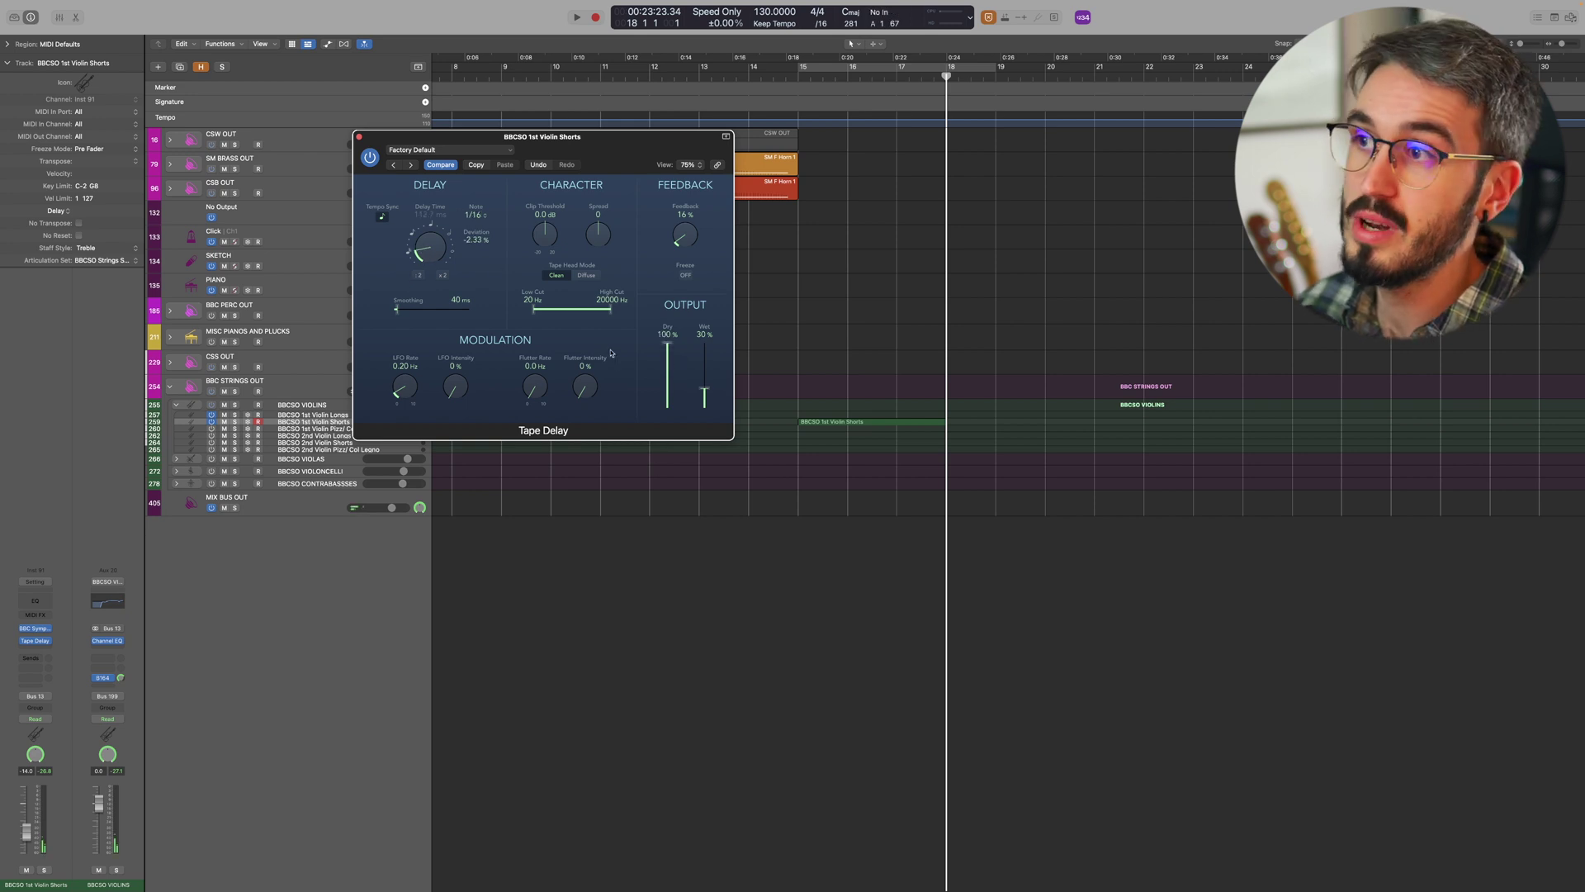
drag(585, 142, 726, 141)
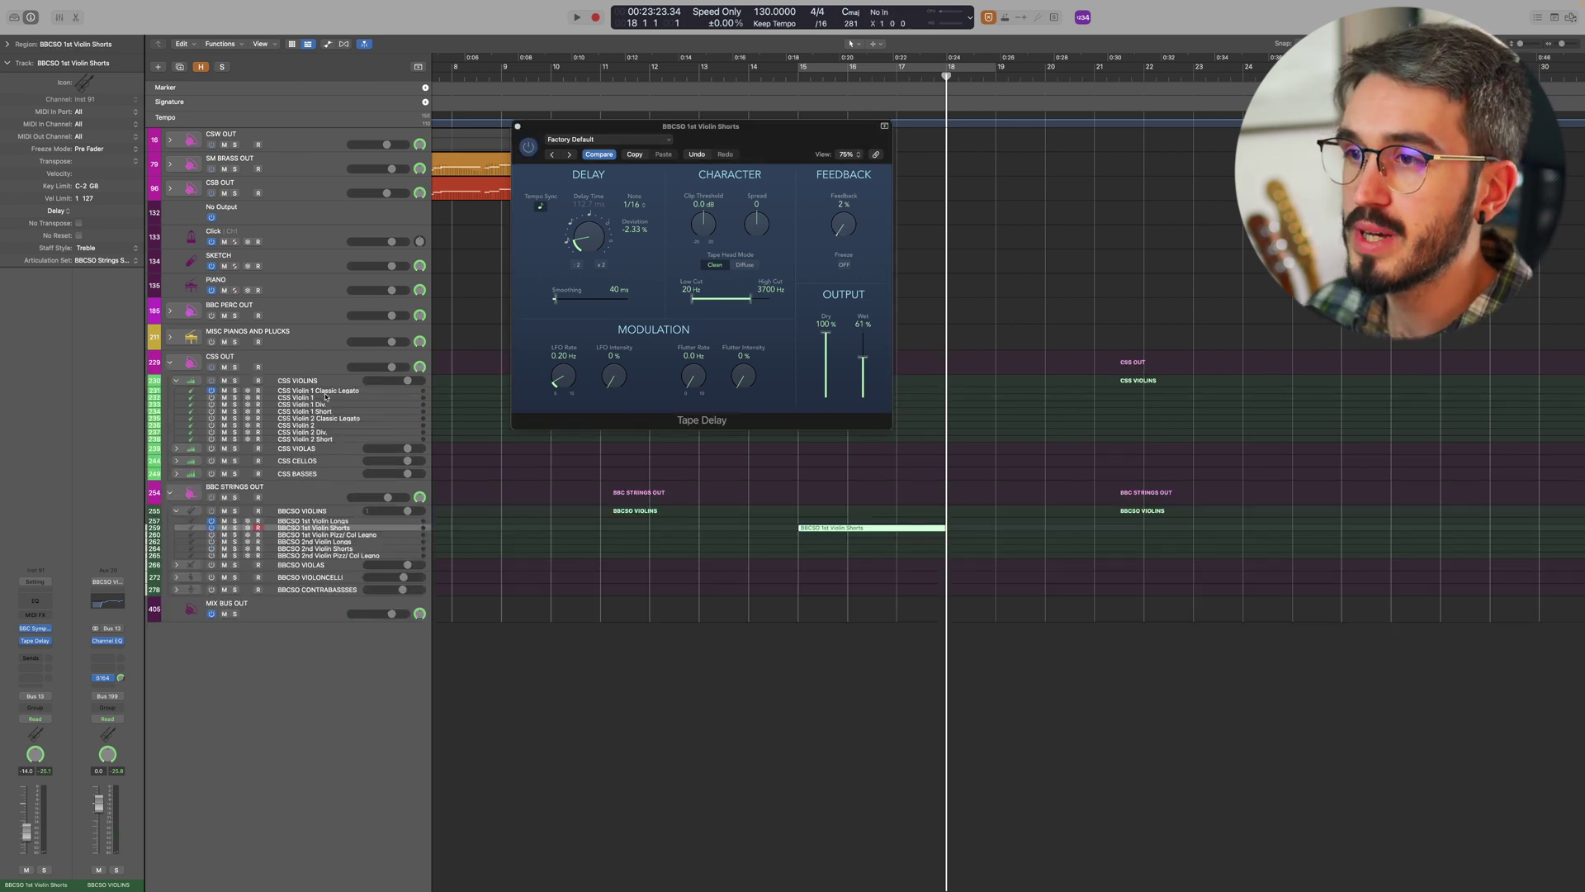
- Audition the measured tremolo articulation on the CSS Violin 1 track and return to the BBCSO 1st Violin Shorts track
click(327, 397)
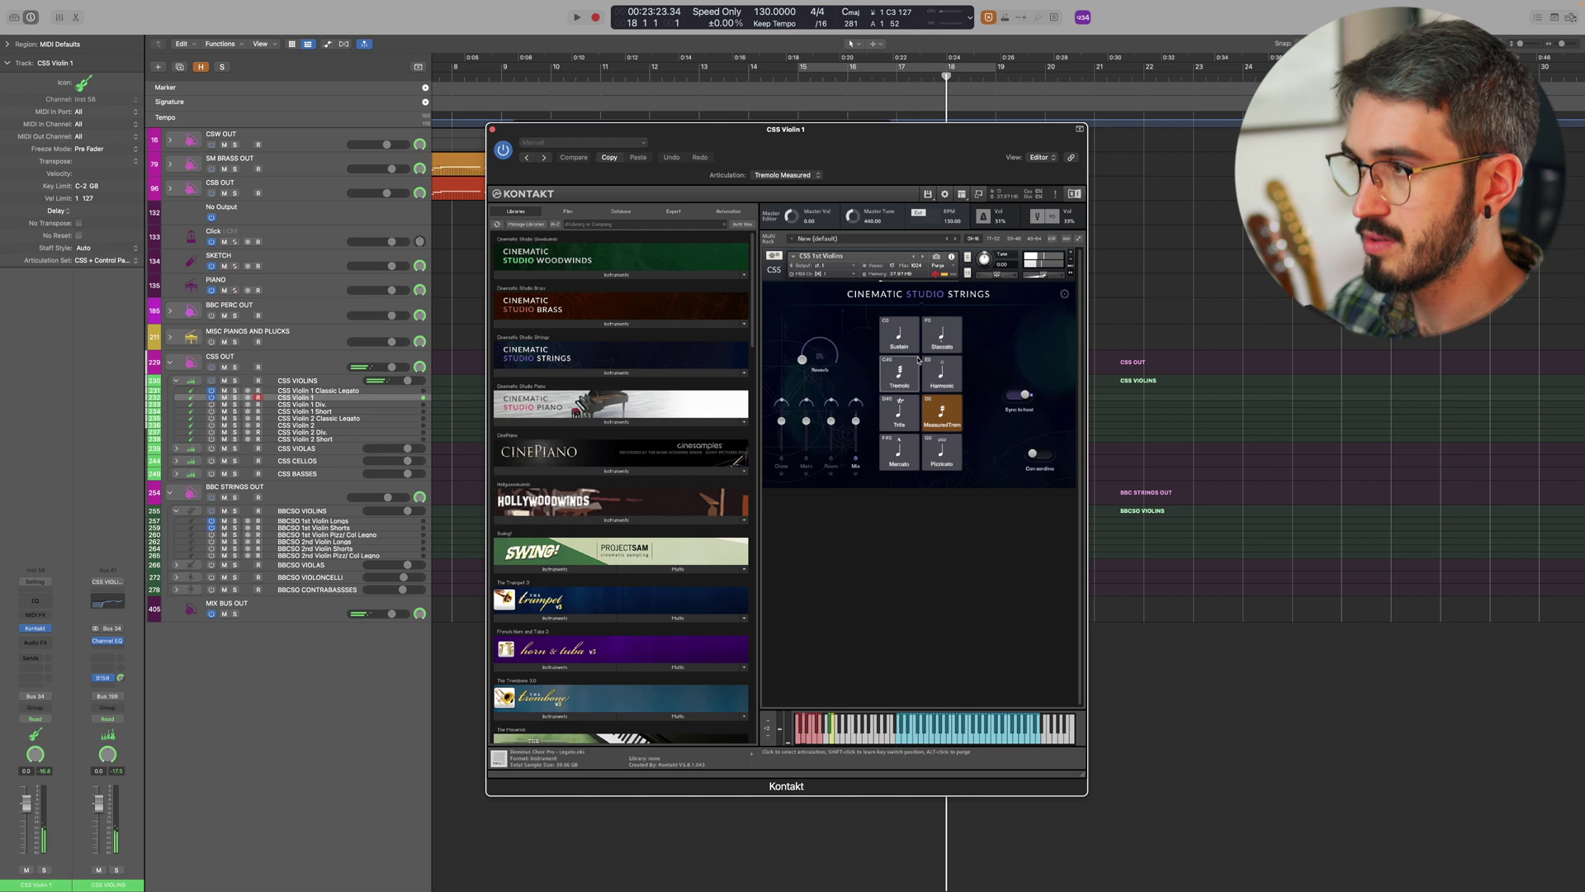
click(353, 529)
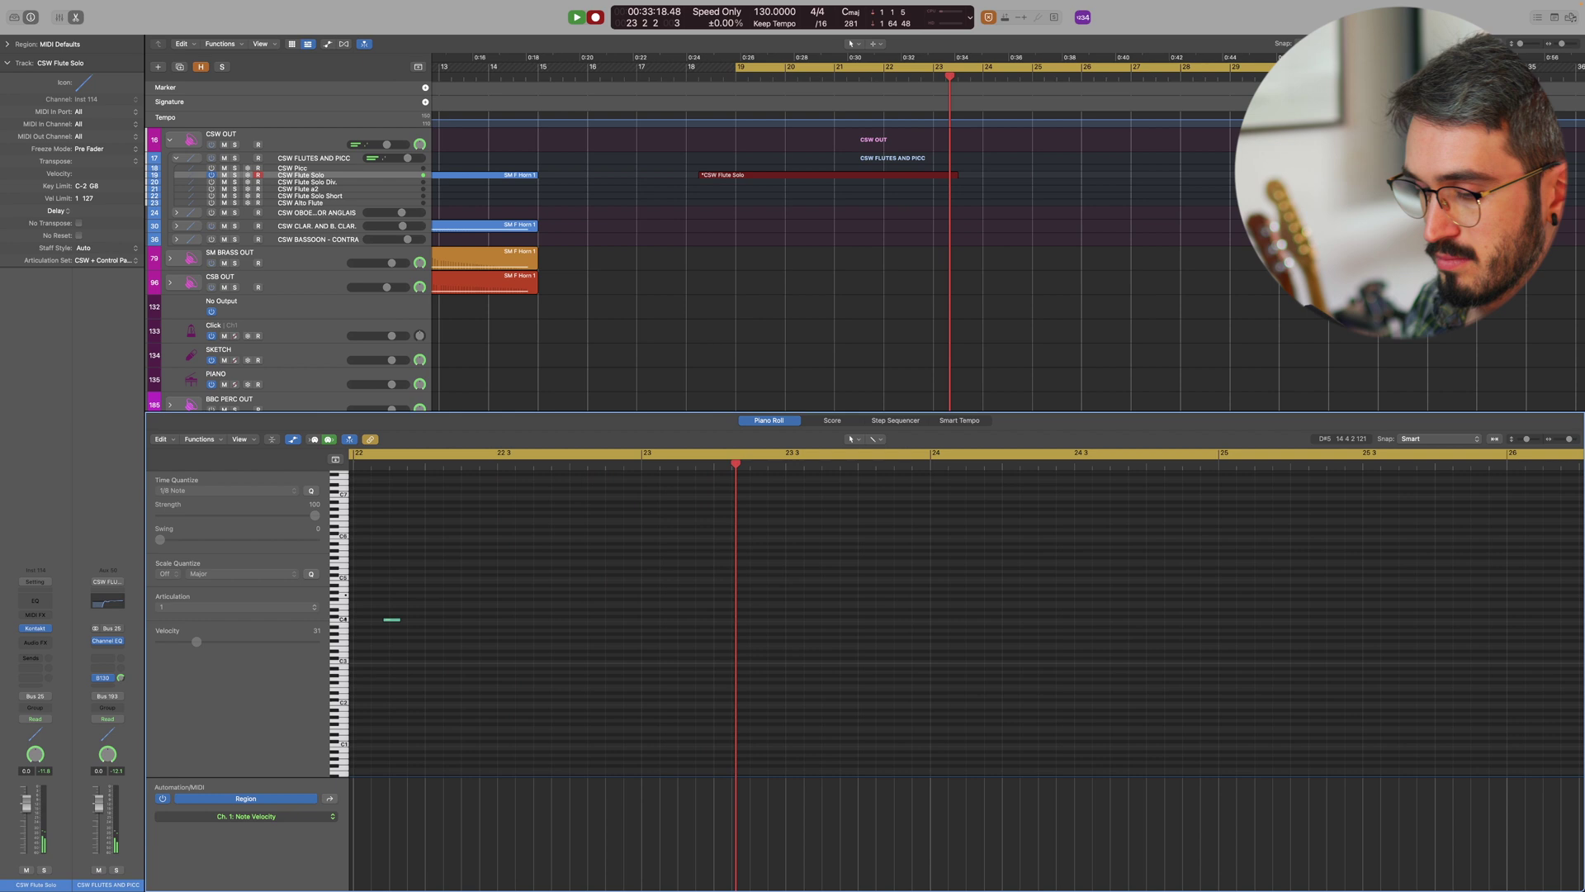
- Finish recording the CSW Flute Solo melody, copy its region to the CSW Clar. Solo track and open the copy's notes
key(space)
key(e)
click(176, 226)
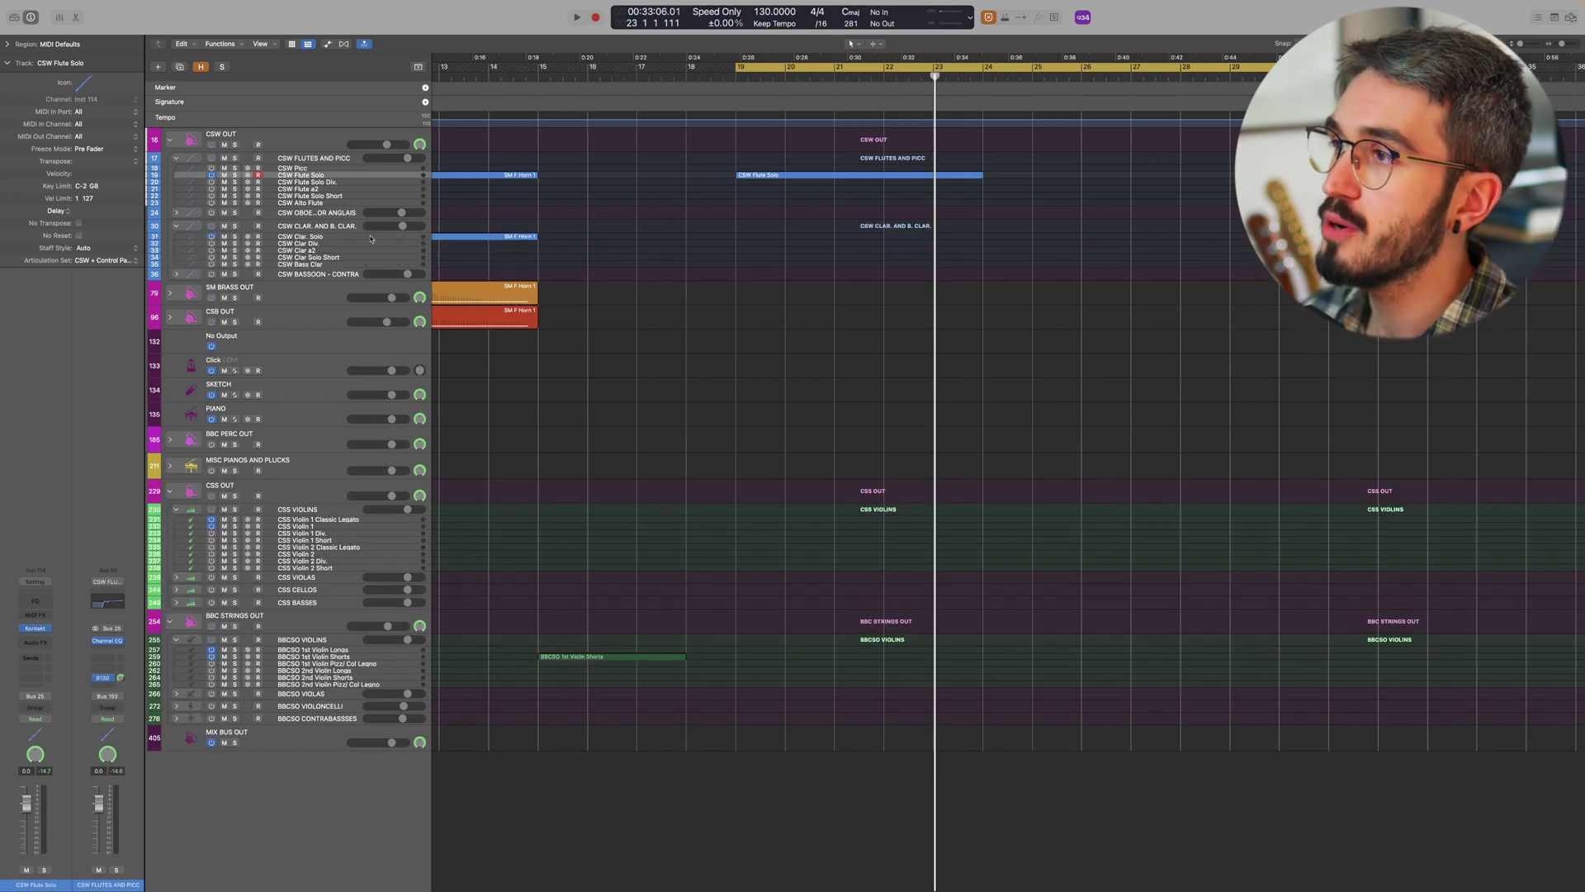
drag(771, 175, 772, 238)
key(e)
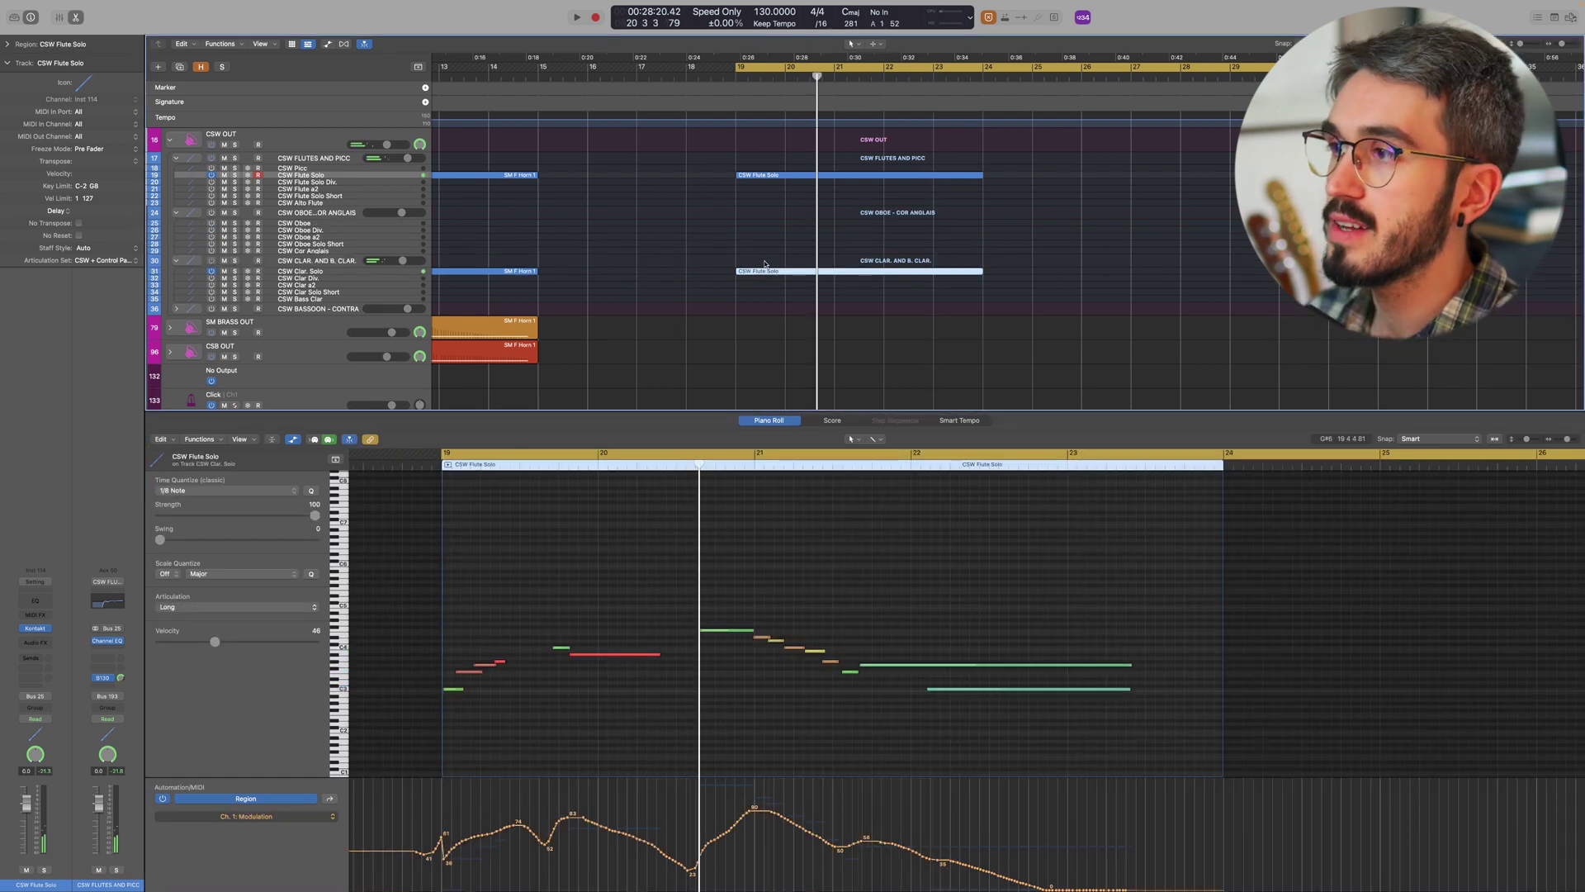
- Copy the CSW Clar. Solo region to the CSW Oboe track and play the flute, oboe and clarinet regions together
drag(766, 271, 768, 225)
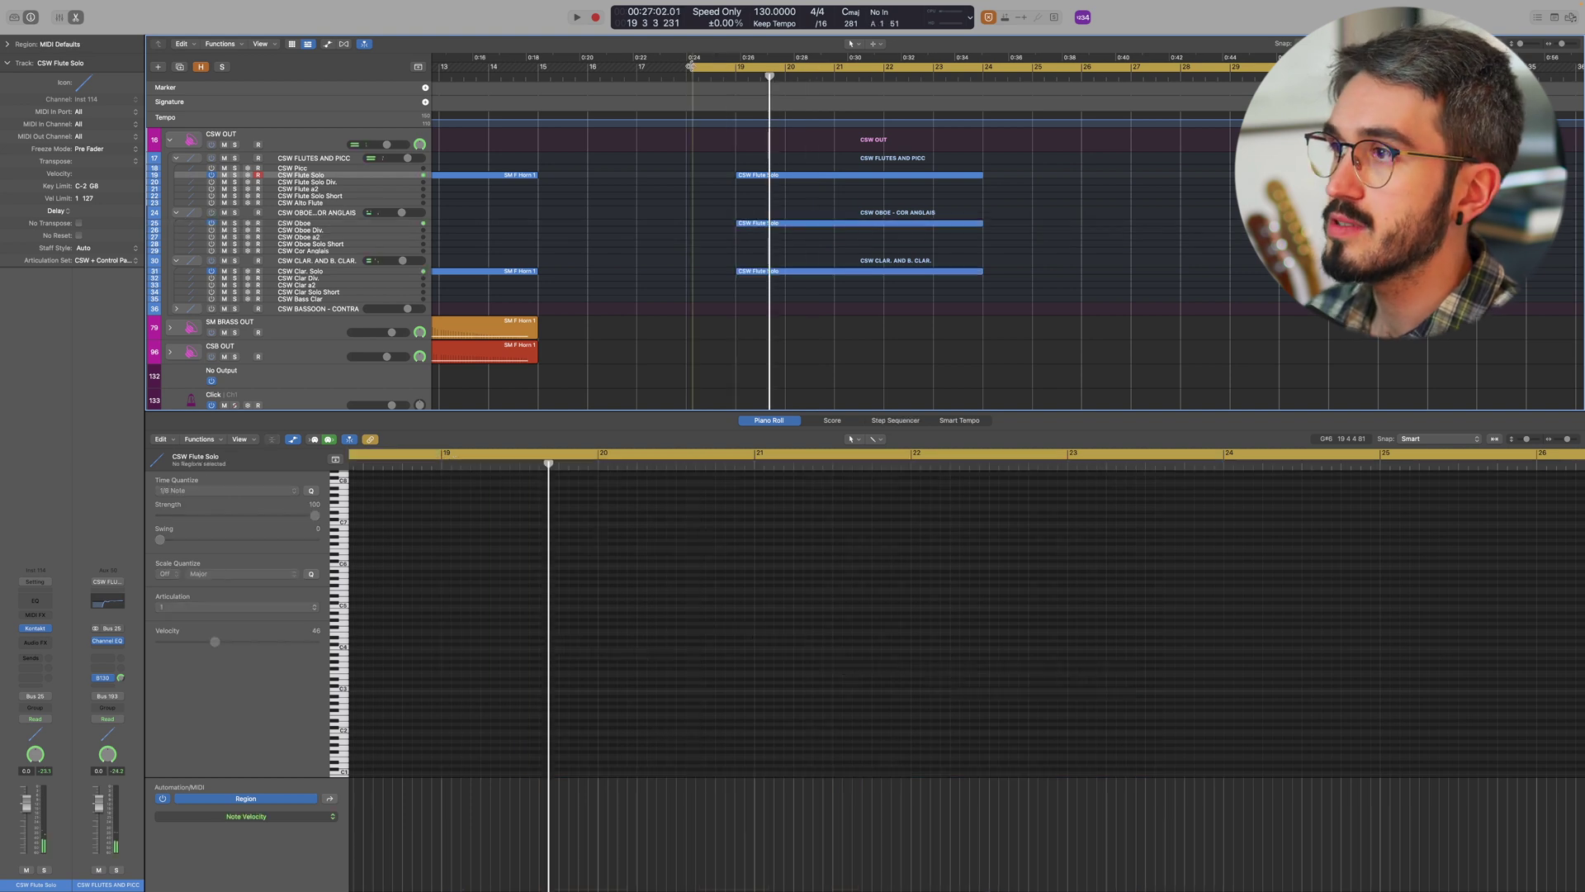
key(space)
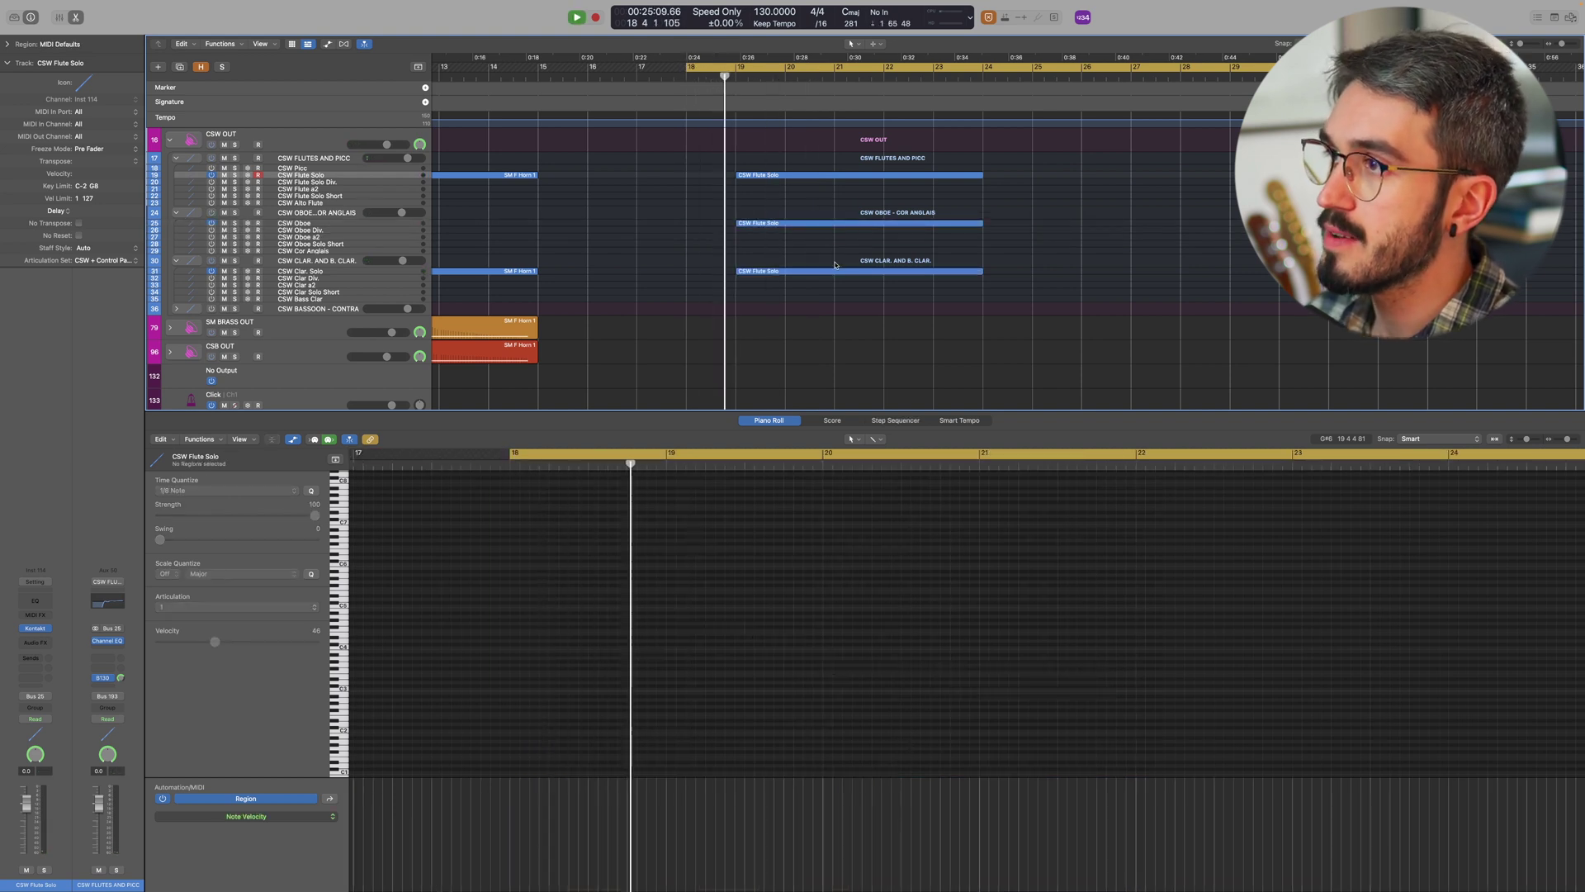
drag(827, 301, 809, 169)
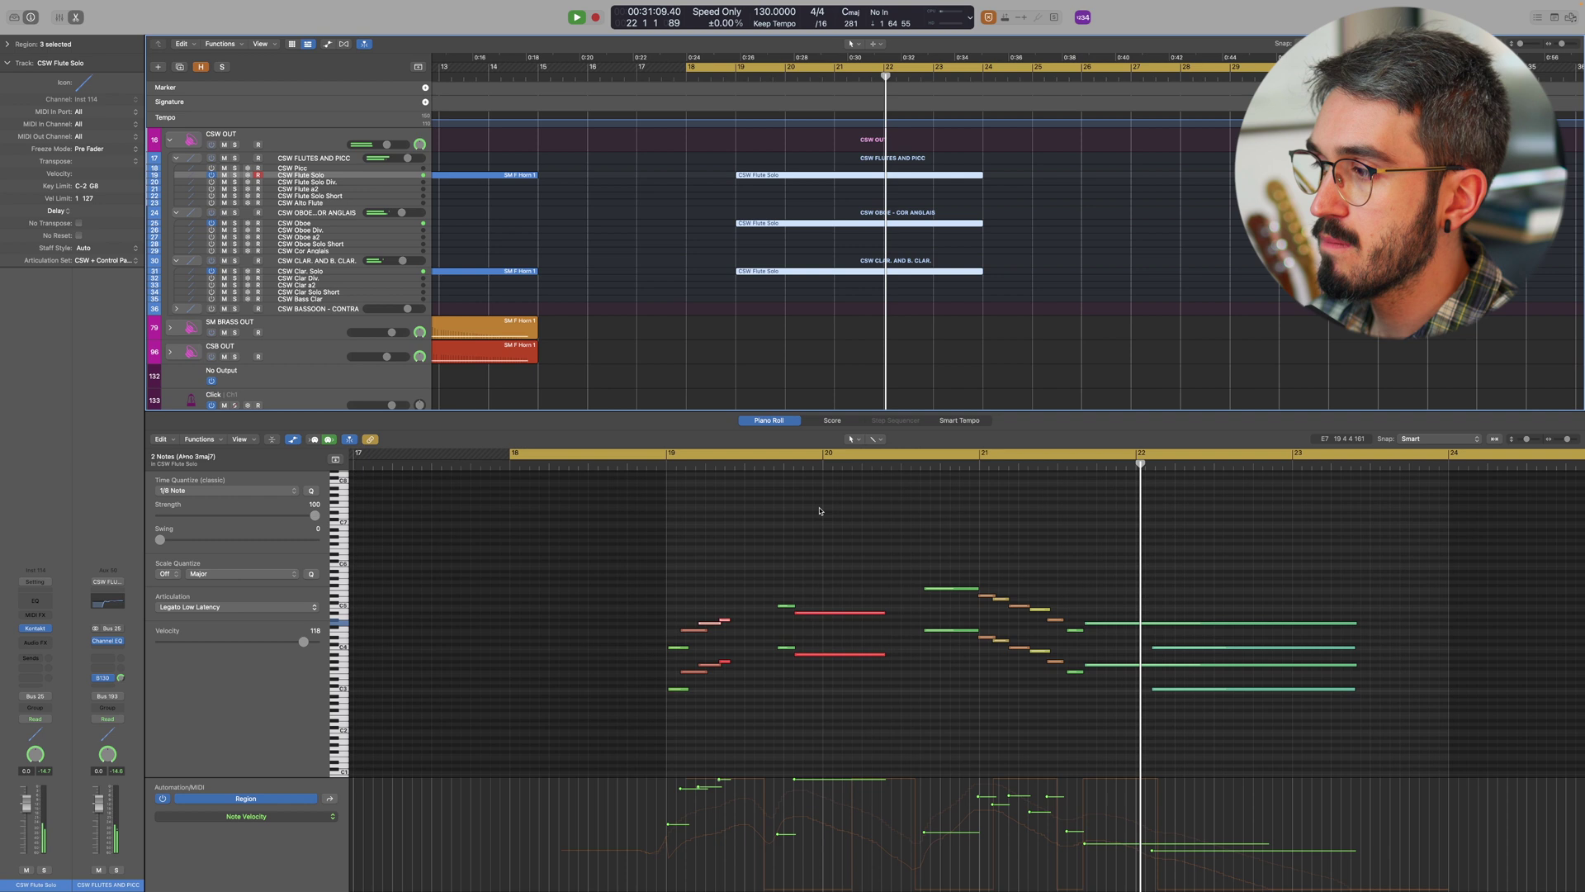
key(space)
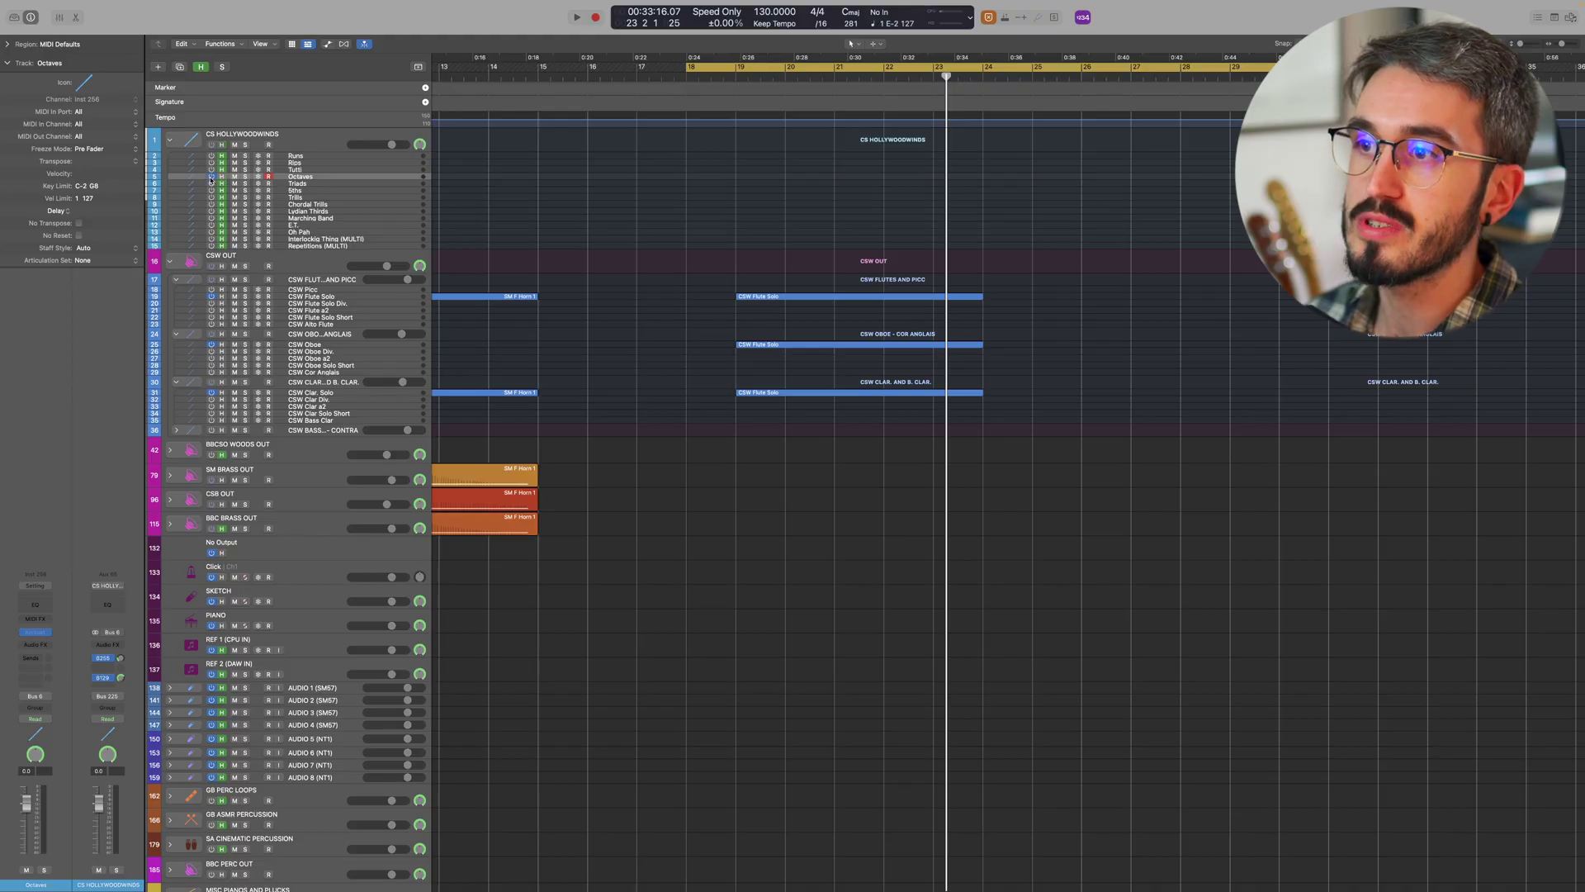
- Examine the Hollywoodwinds instrument loaded in Kontakt on the Octaves track
click(35, 632)
drag(799, 149, 567, 149)
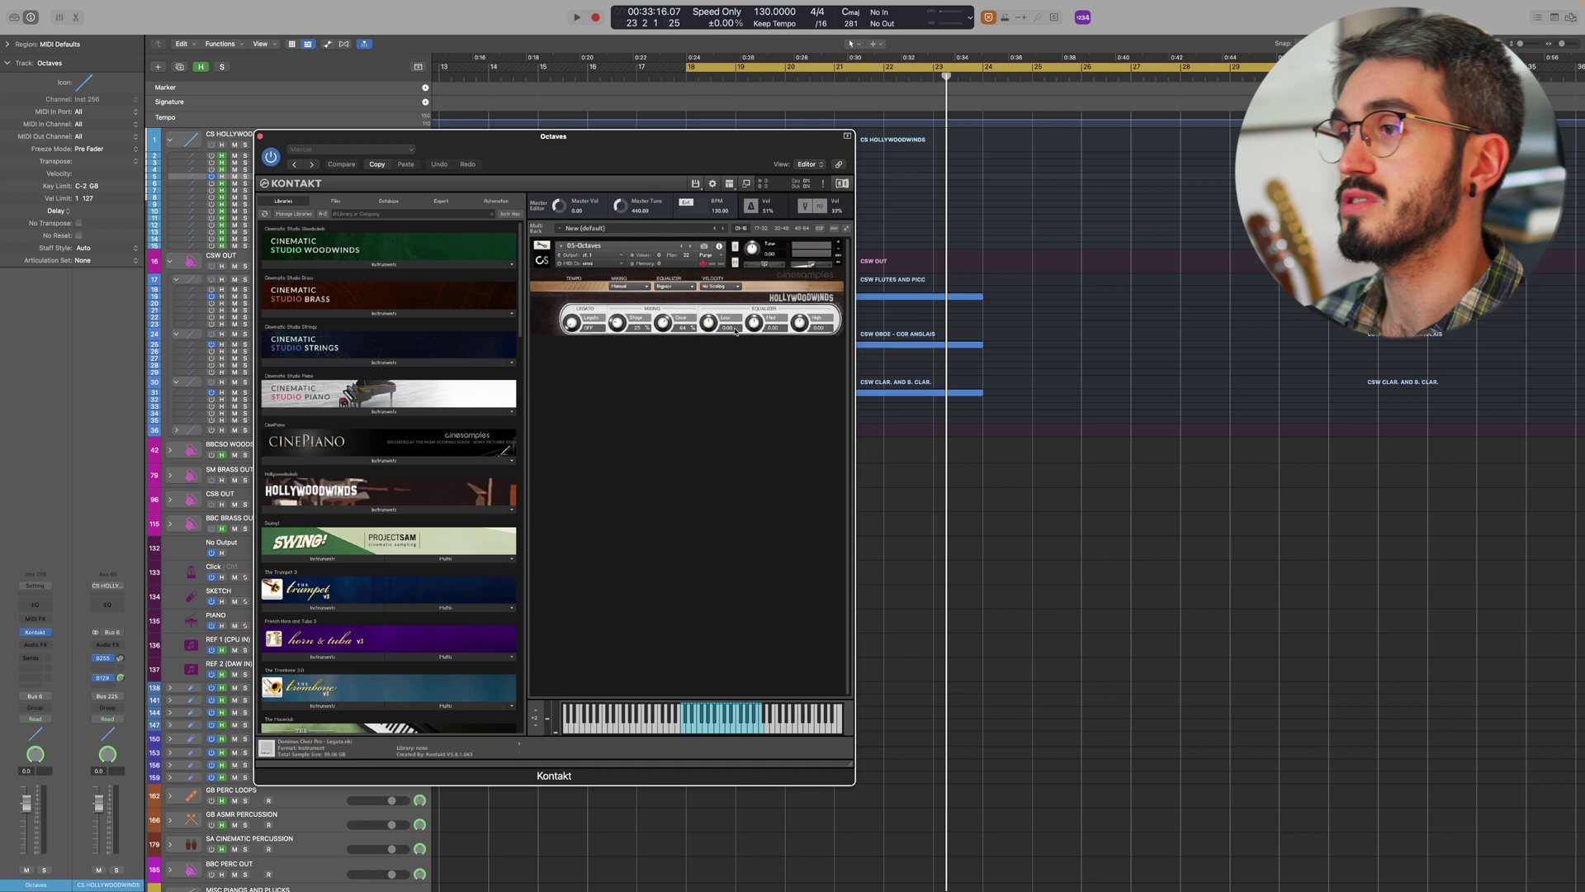
click(261, 136)
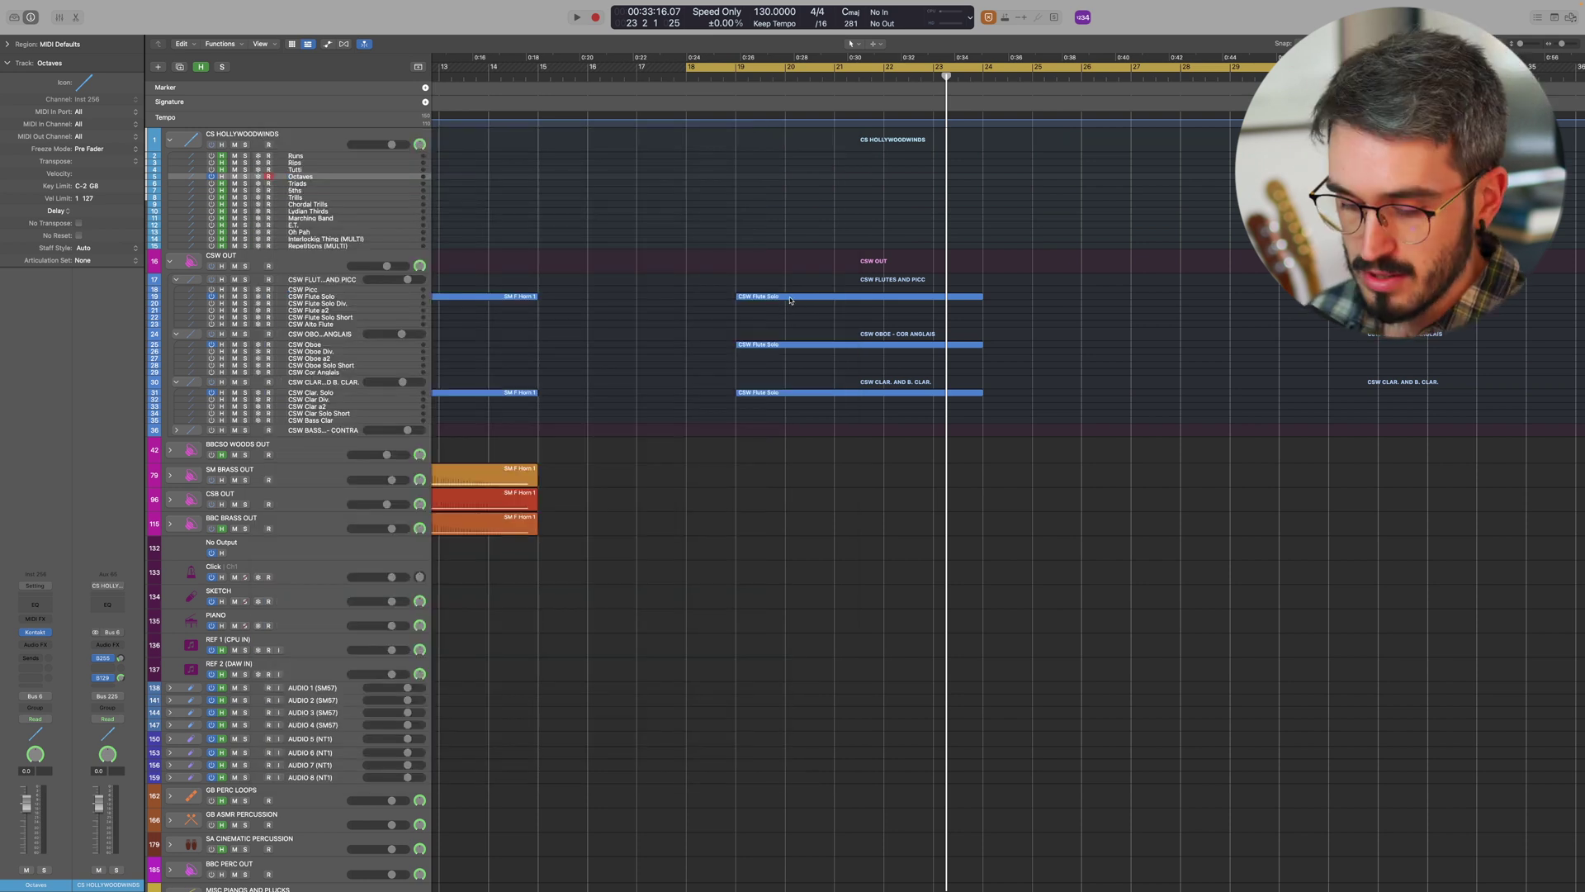
- Copy the CSW Flute Solo region to the Tutti track of CS HOLLYWOODWINDS and solo that track
drag(790, 300, 792, 178)
click(229, 170)
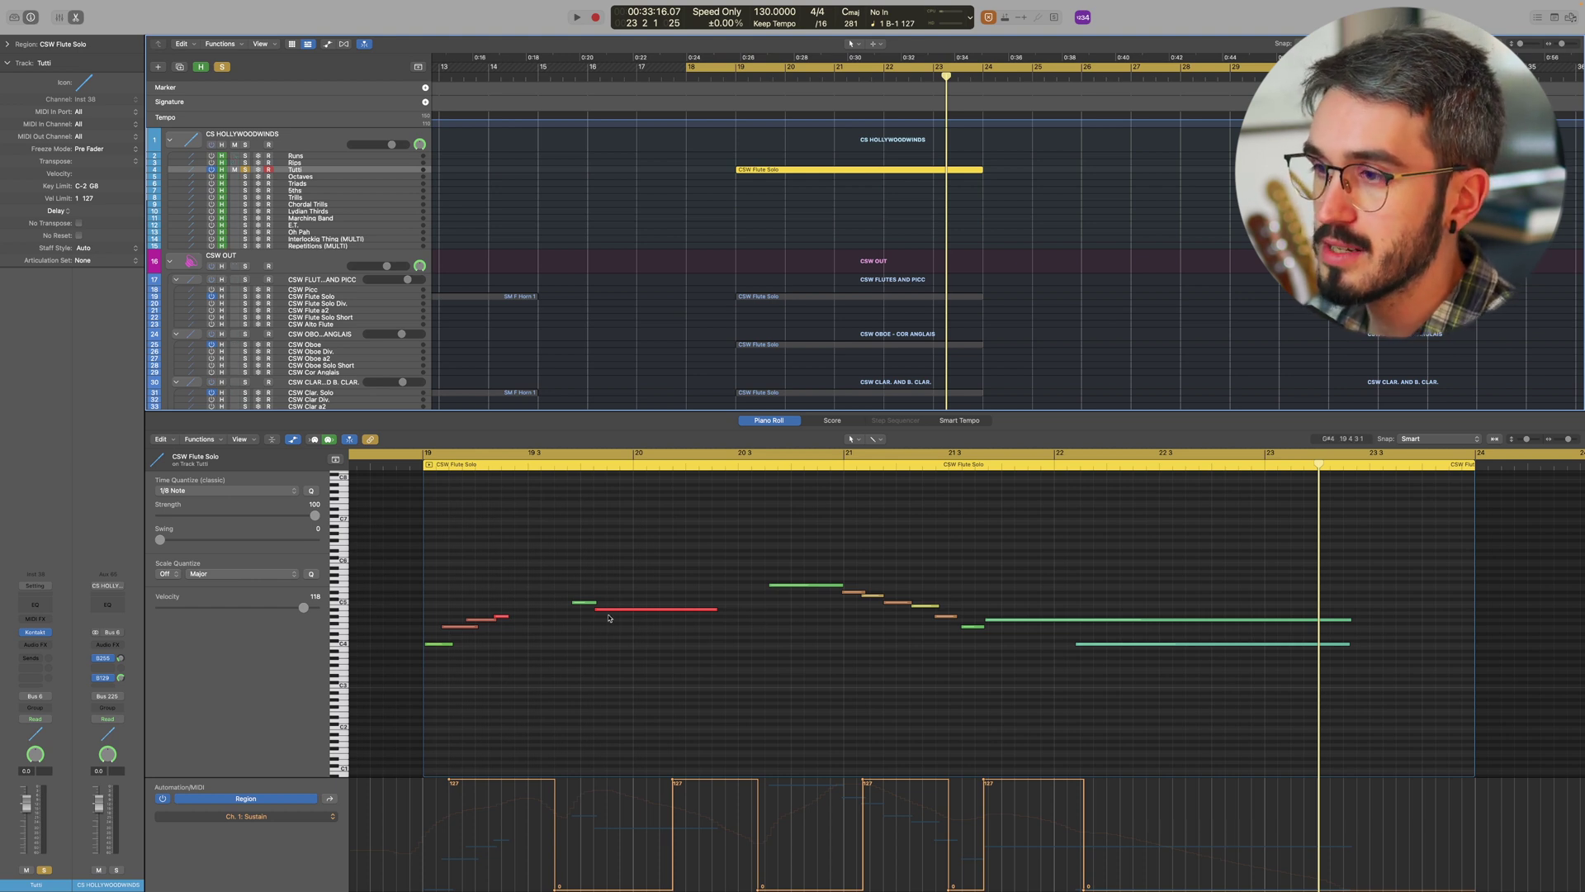
scroll(609, 617, left, 2)
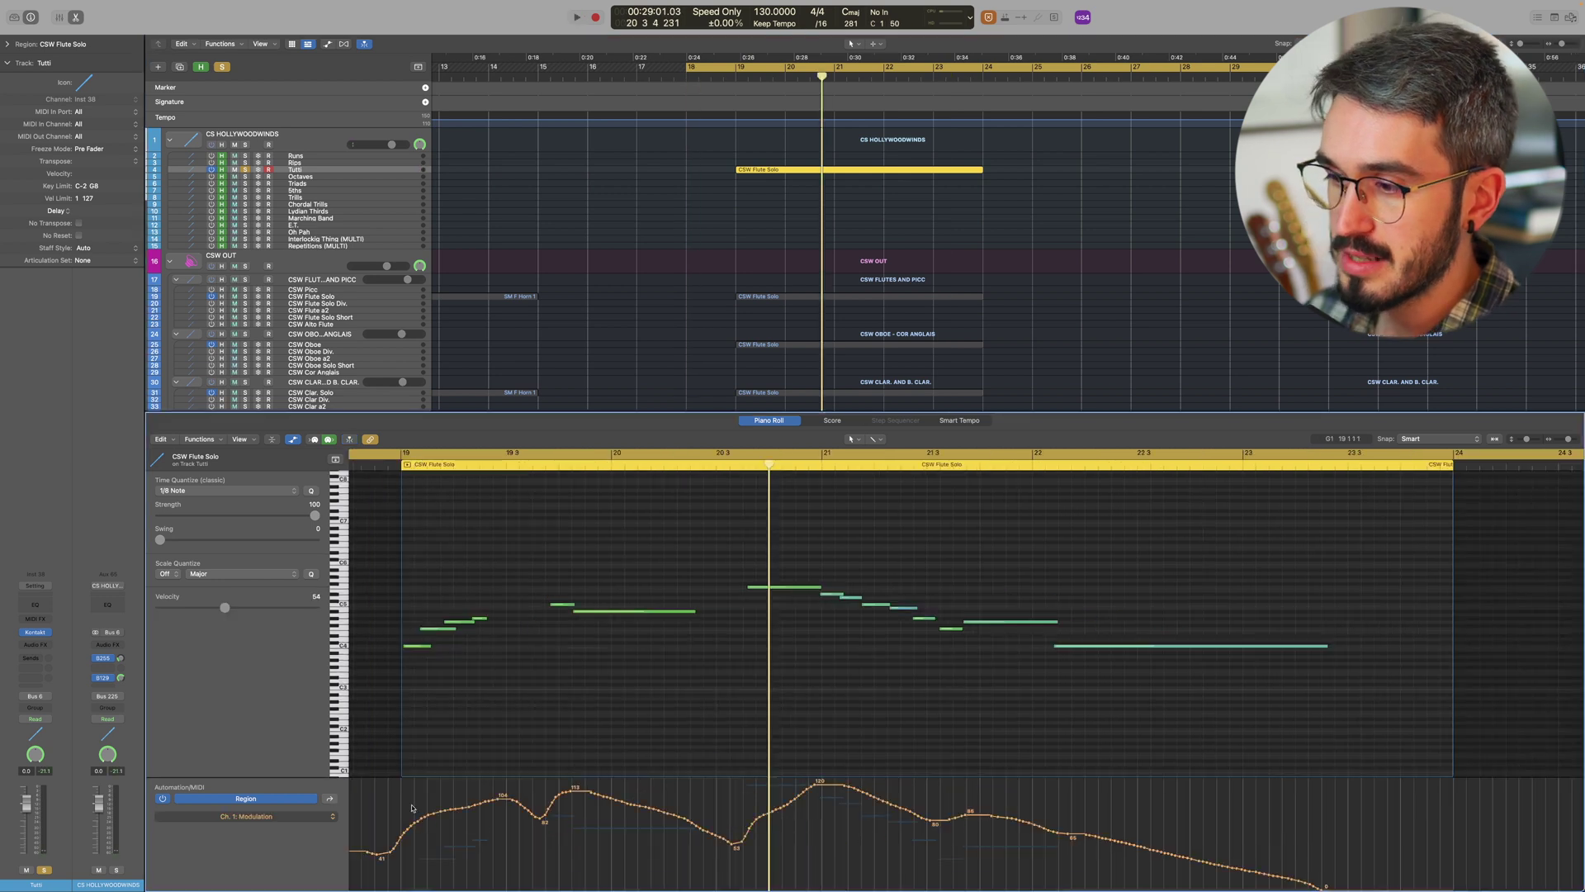
- Show Expression automation for the Tutti region and draw a curve that rises and falls with the phrase
click(510, 816)
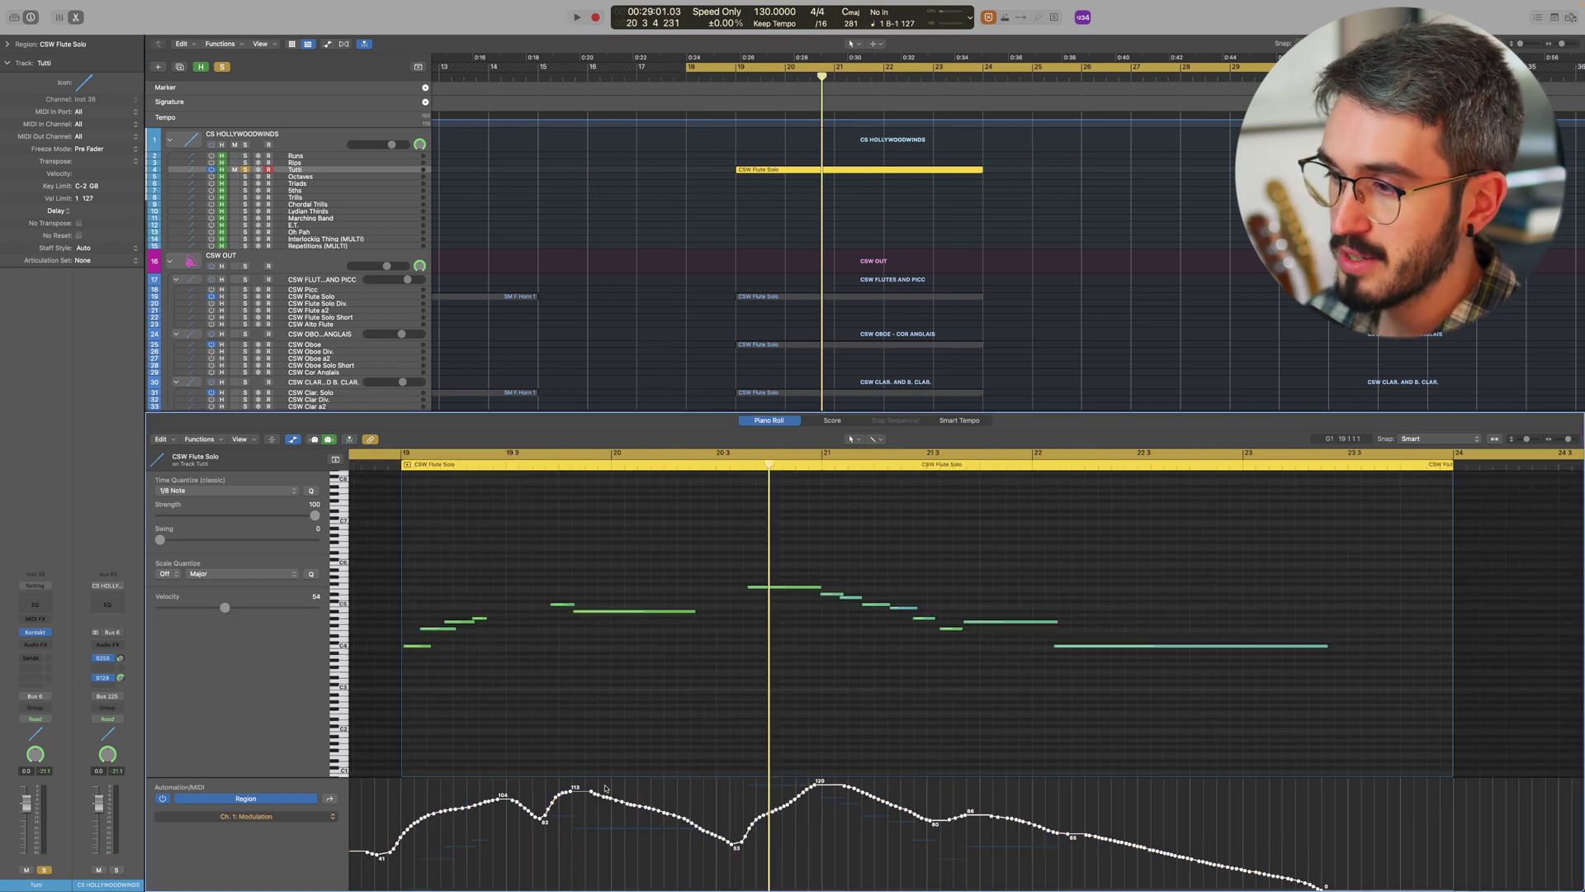
click(511, 812)
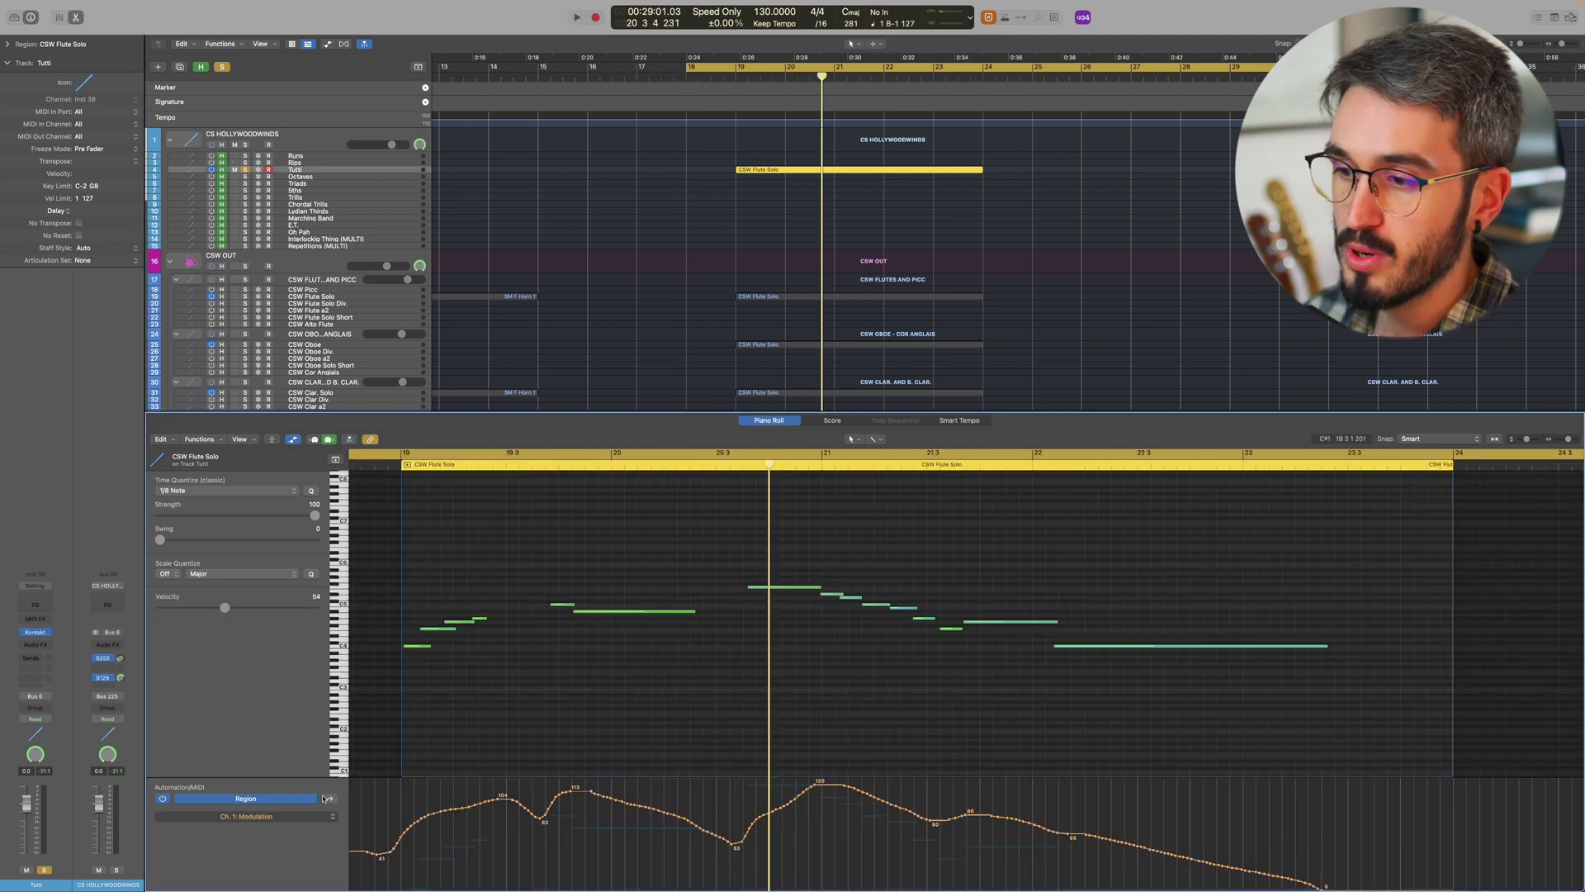
click(330, 799)
click(329, 800)
click(330, 799)
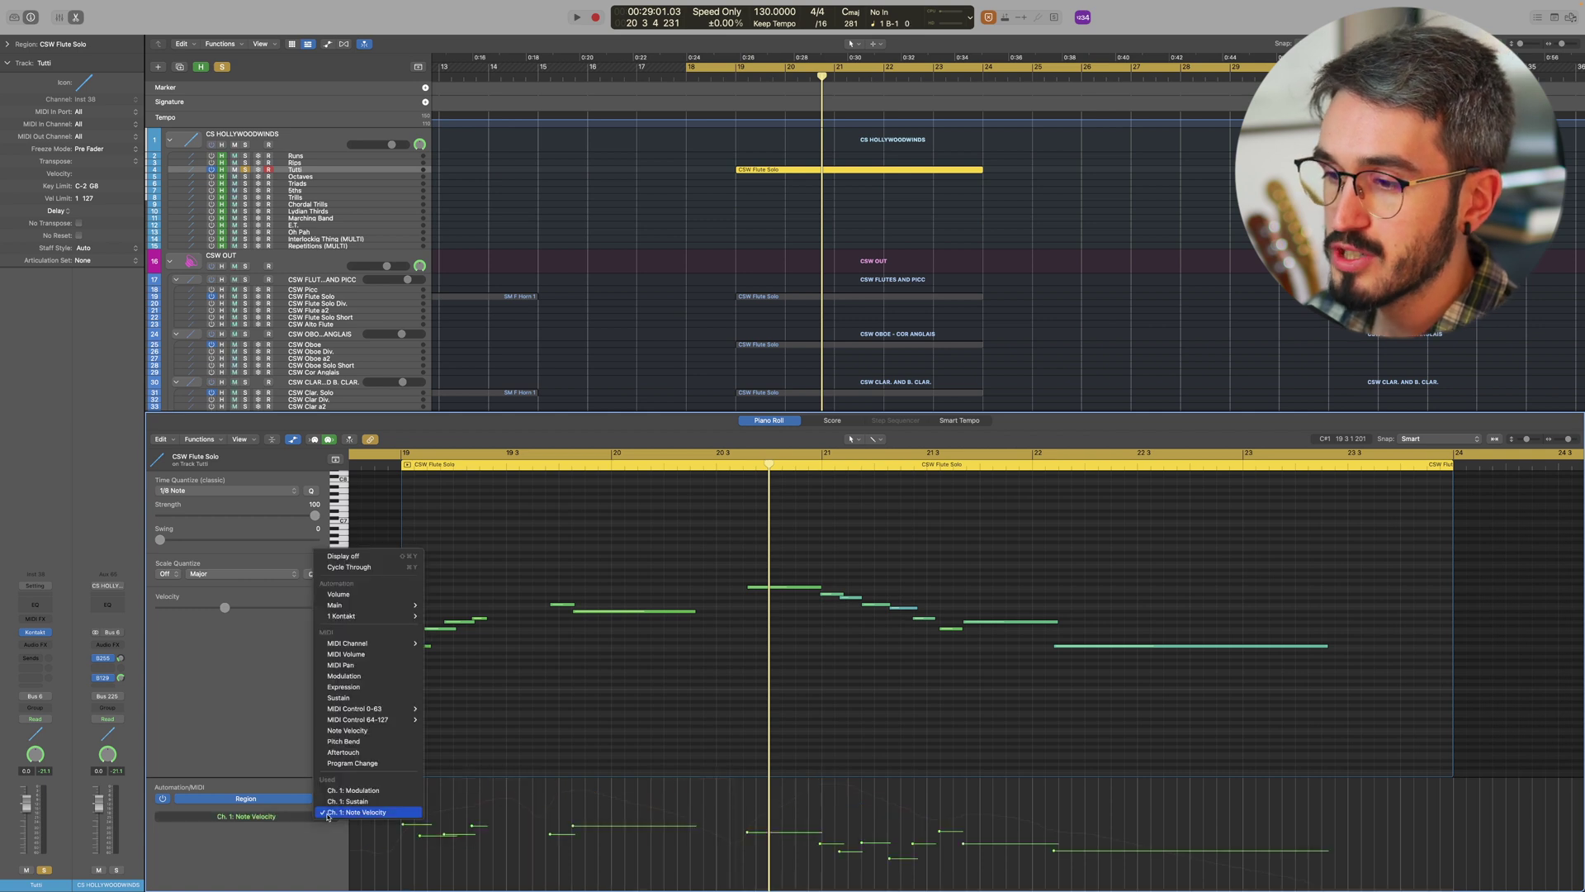
click(364, 686)
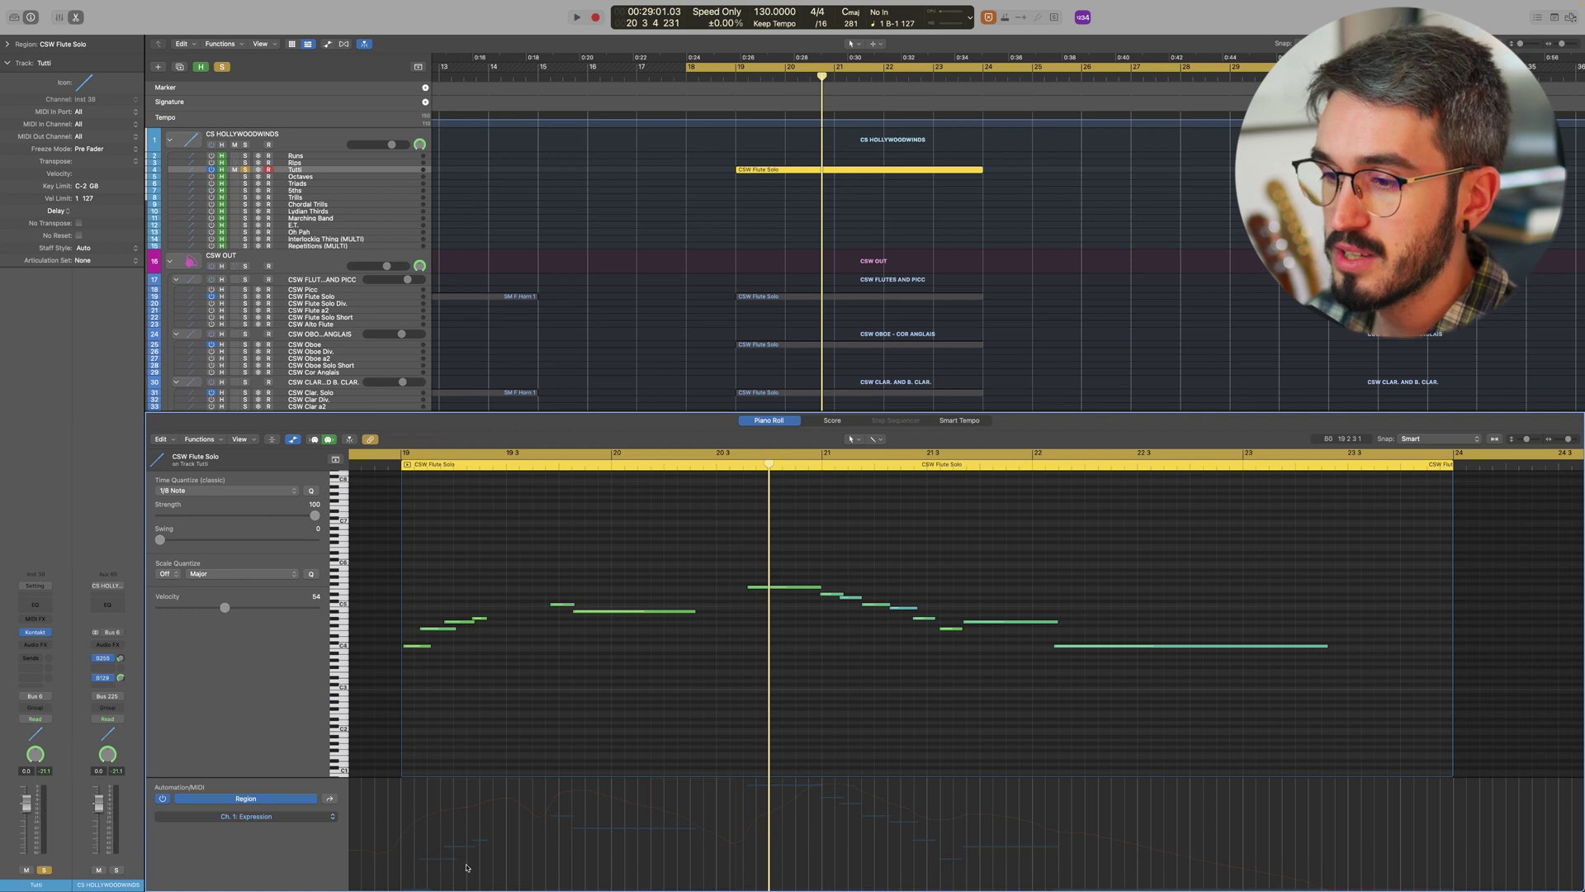
key(super+Right)
click(438, 814)
mouse_move(477, 813)
mouse_down()
mouse_move(913, 781)
mouse_move(977, 801)
mouse_up()
click(1221, 835)
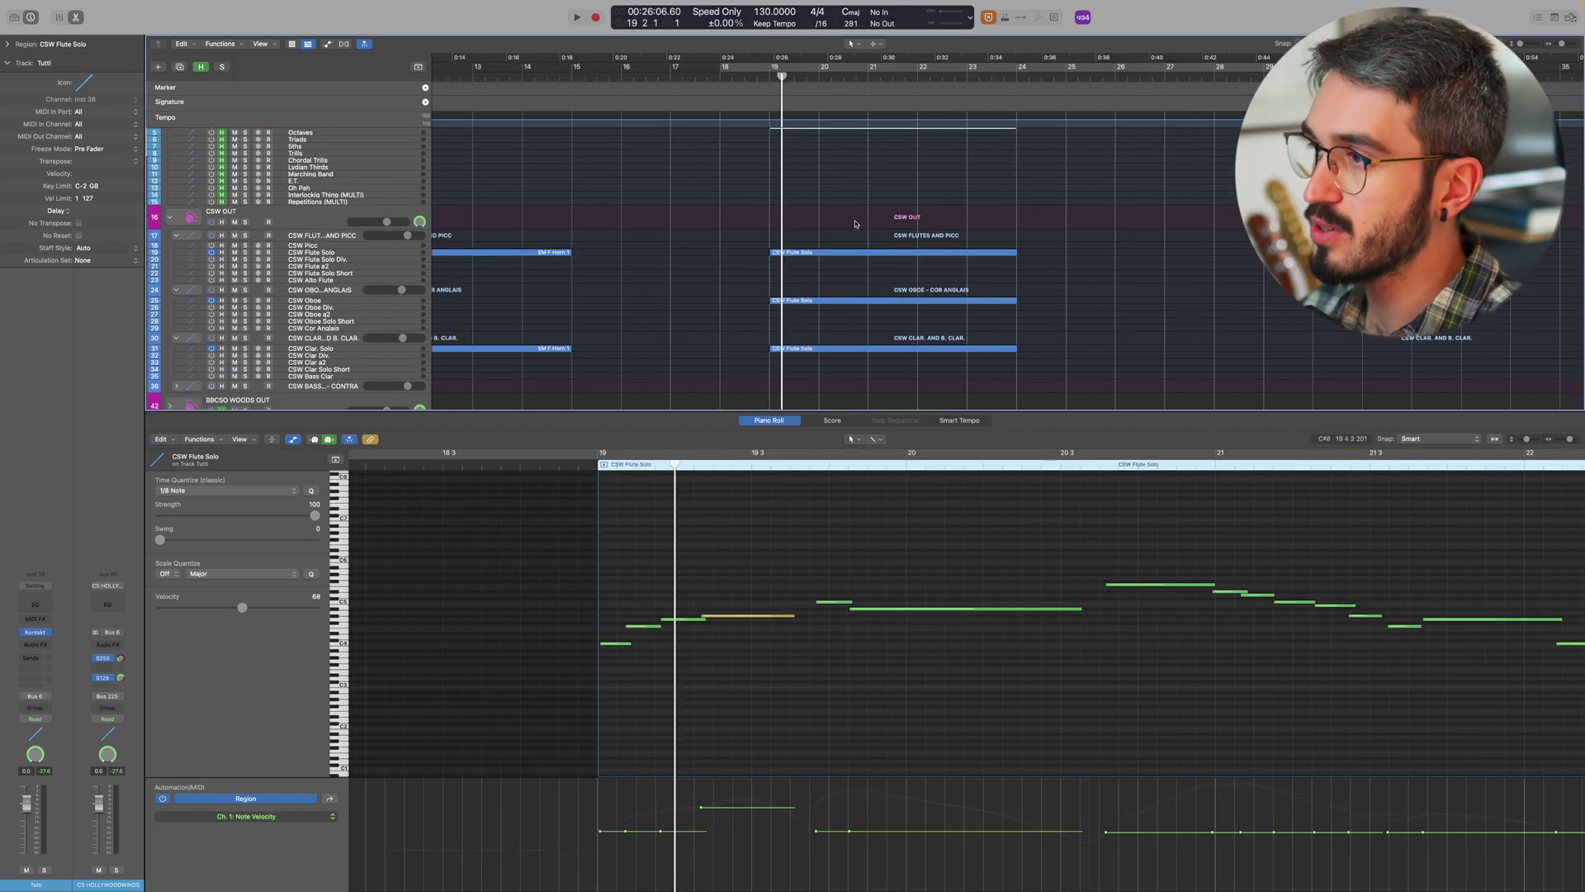
- Check the notes and modulation of the CSW Clar. Solo region and play the phrase with the Tutti layer included
scroll(855, 223, up, 2)
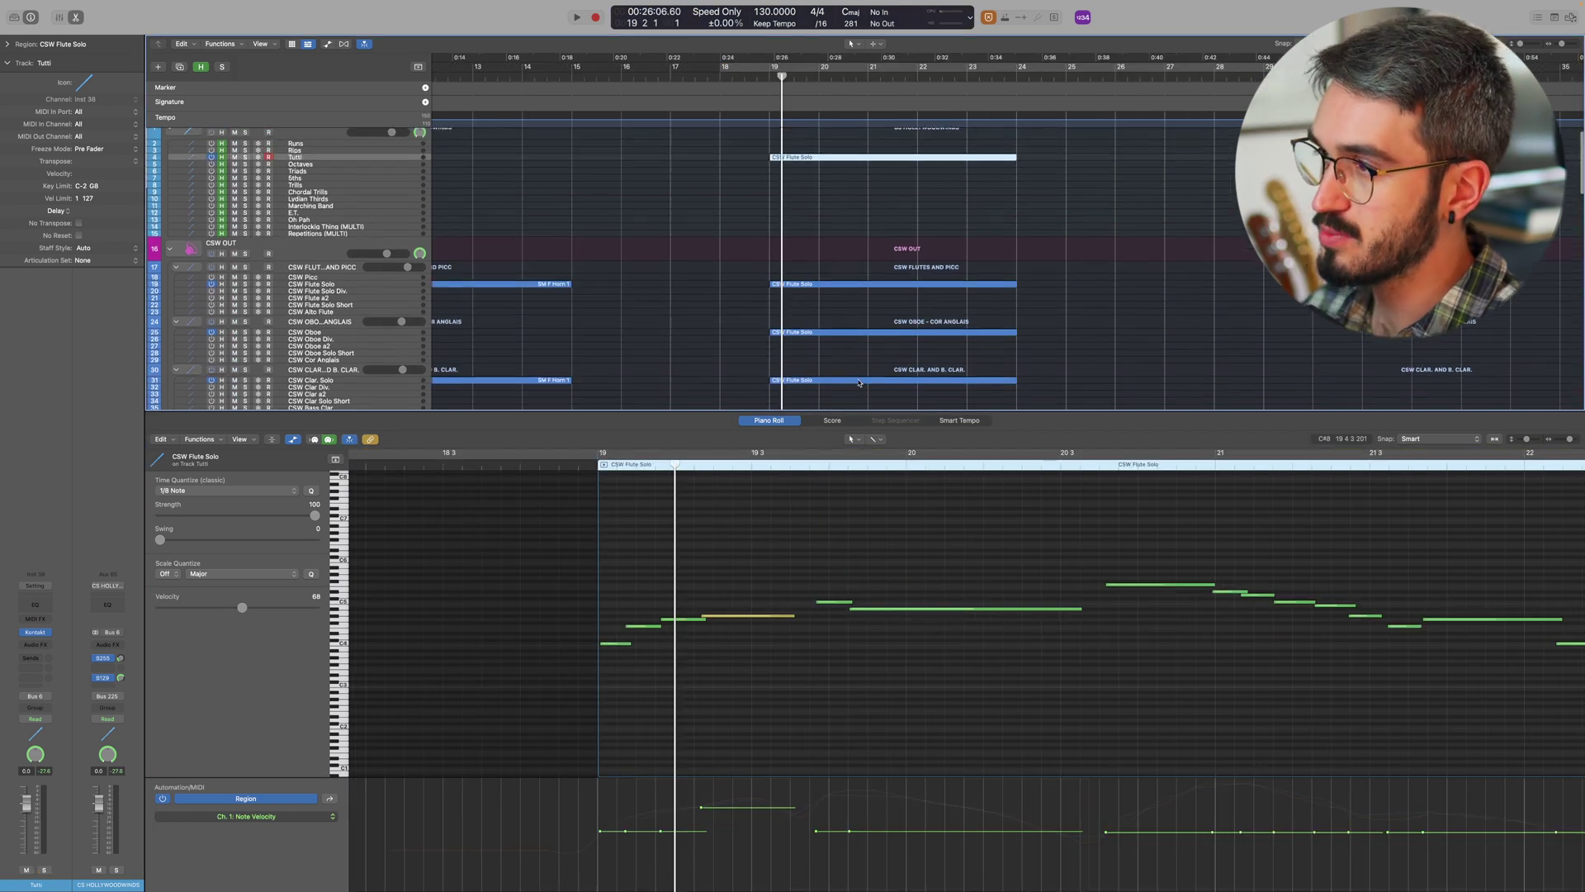
click(862, 391)
scroll(861, 402, down, 2)
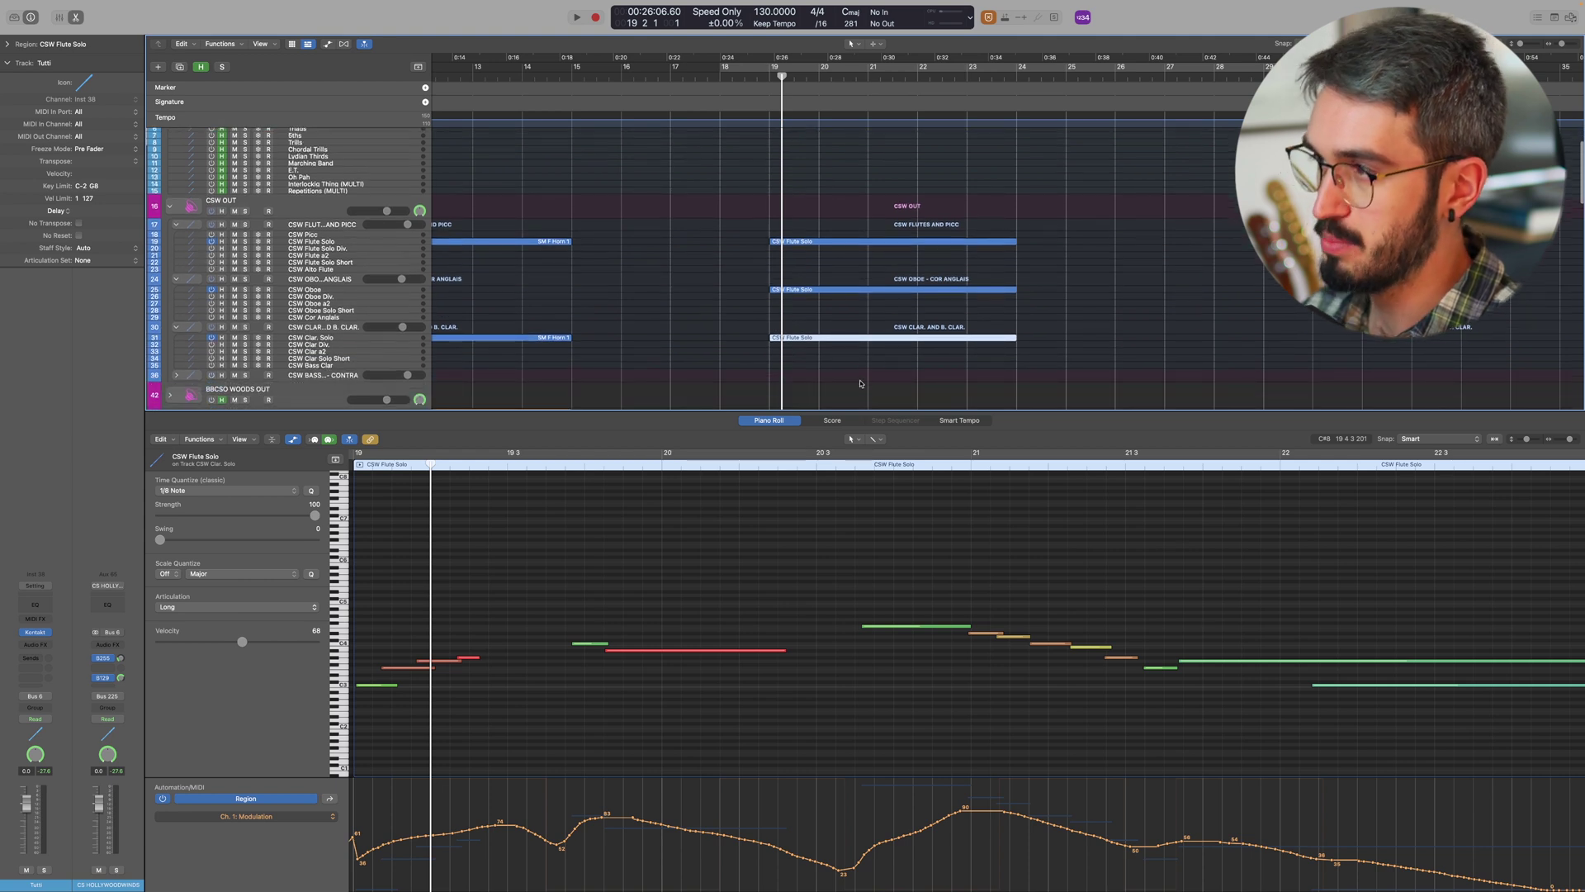
key(shift+e)
click(812, 350)
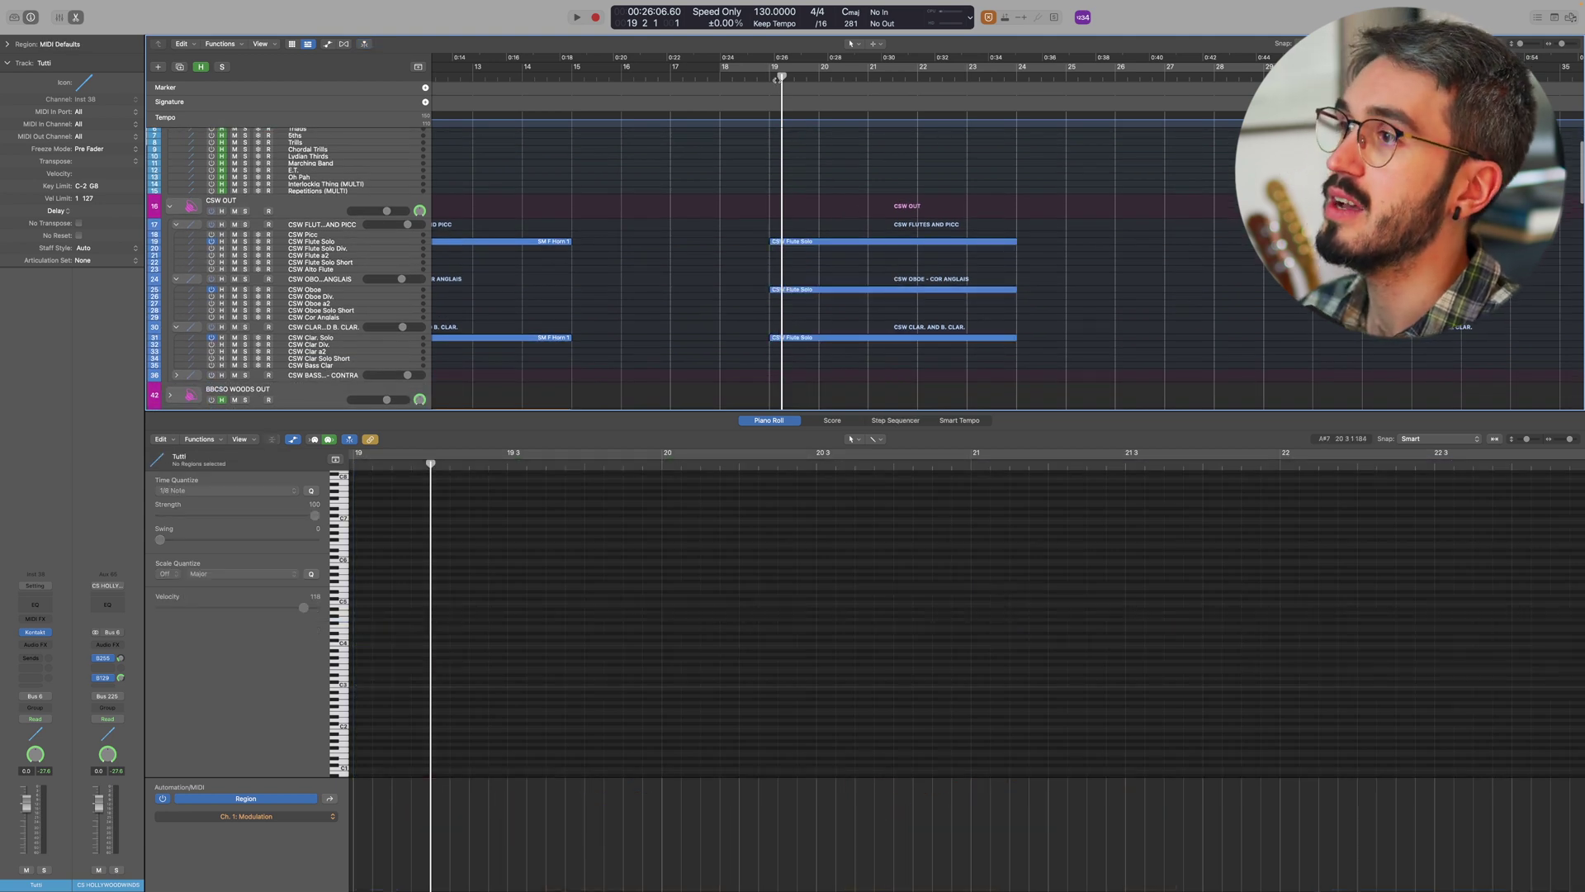
scroll(784, 120, up, 2)
key(space)
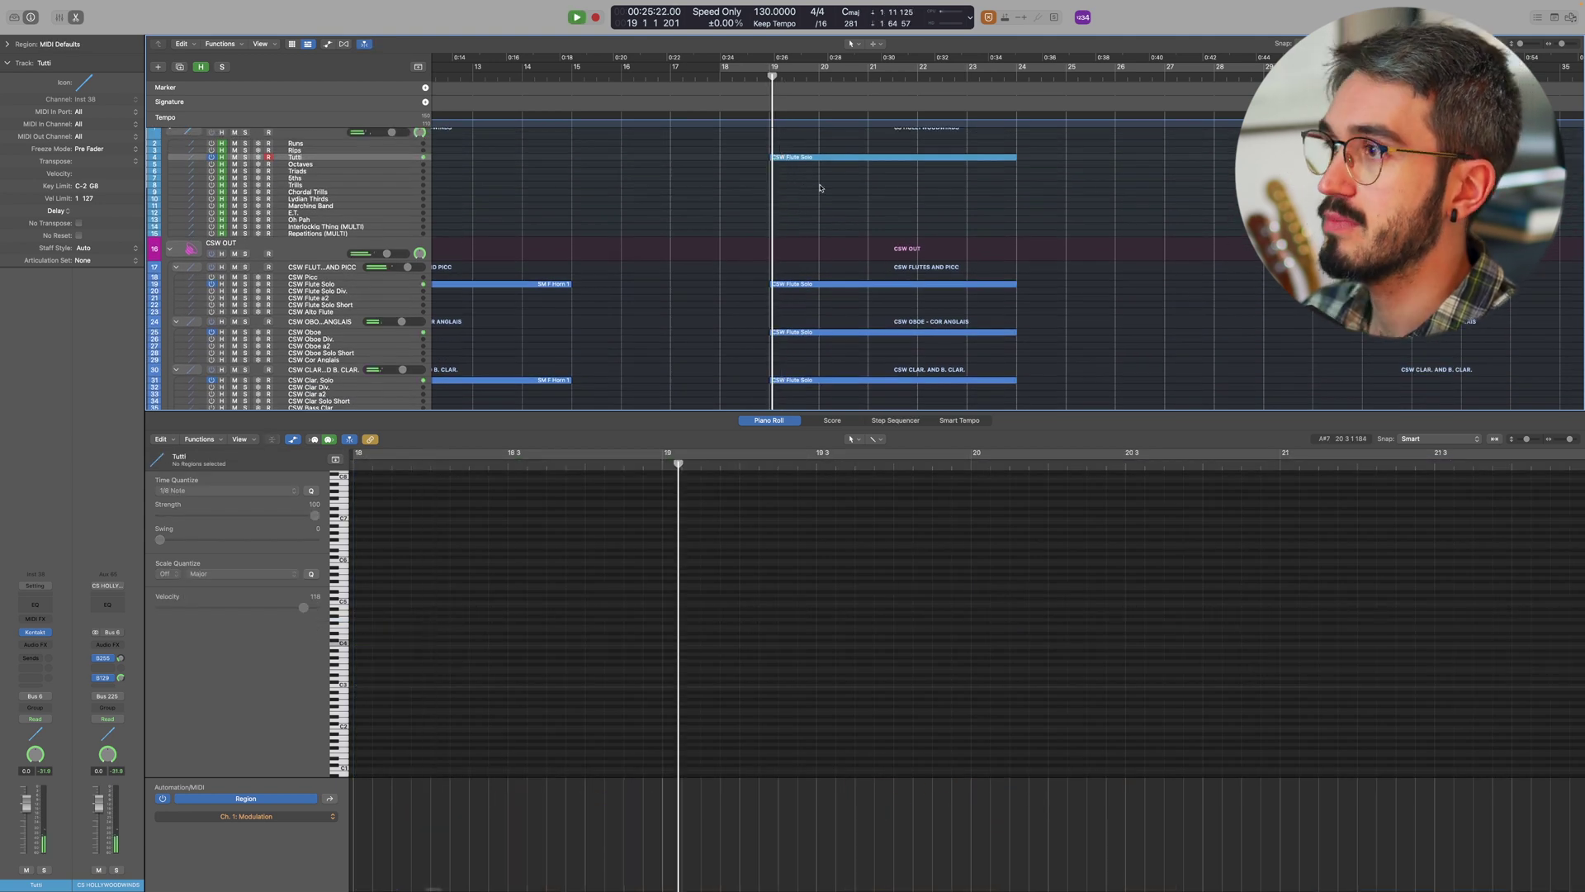
- Lower the Tutti region's whole Expression curve to a peak of about 76 and play it with the other woodwinds
click(821, 158)
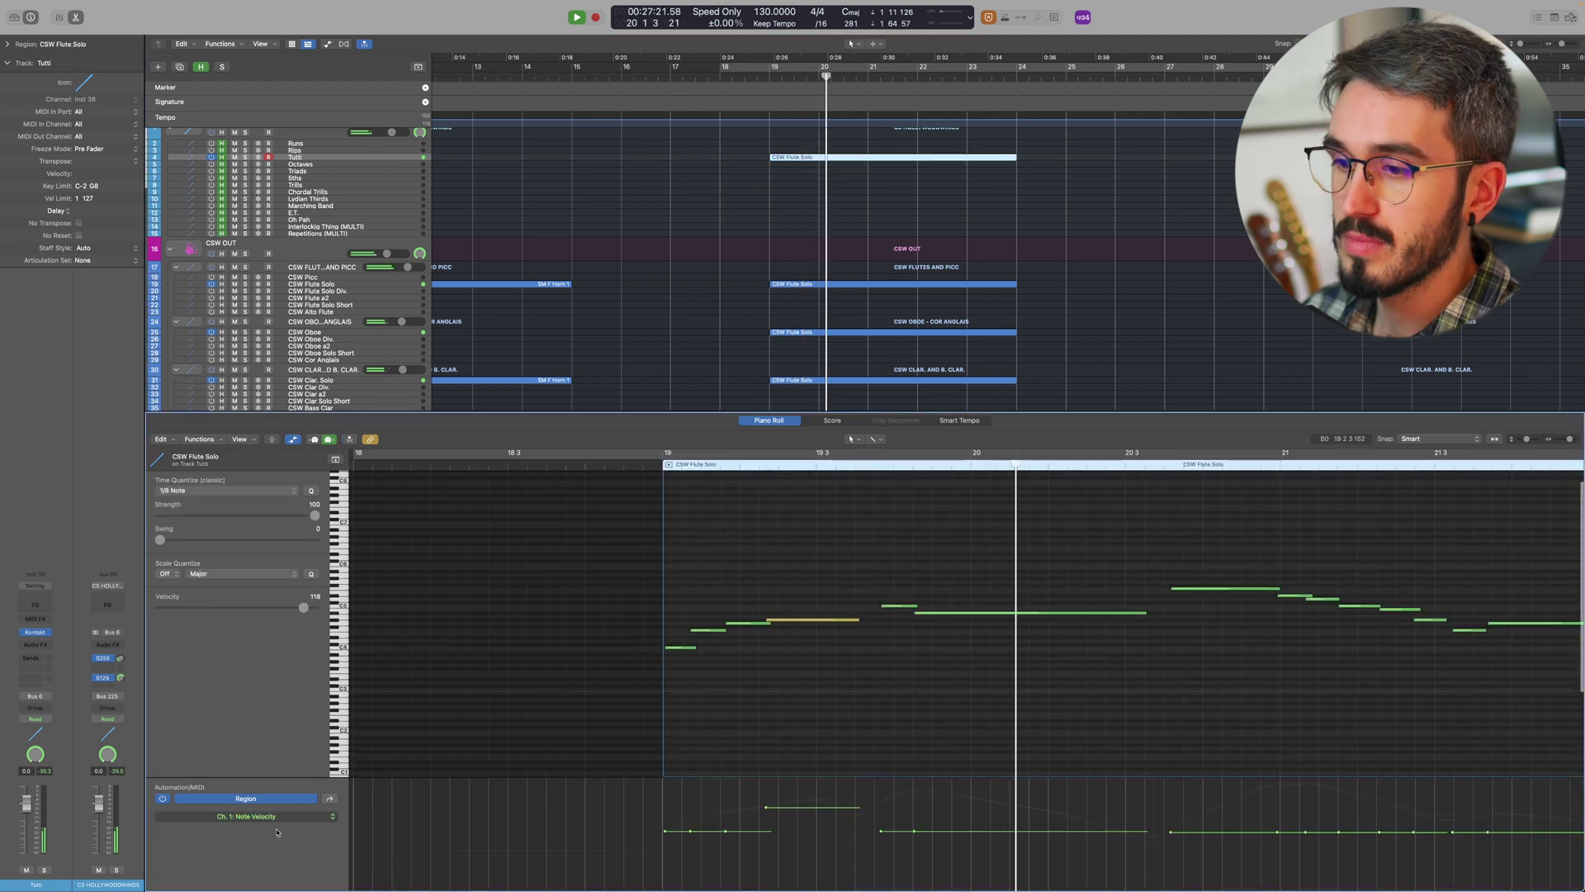
key(space)
click(917, 796)
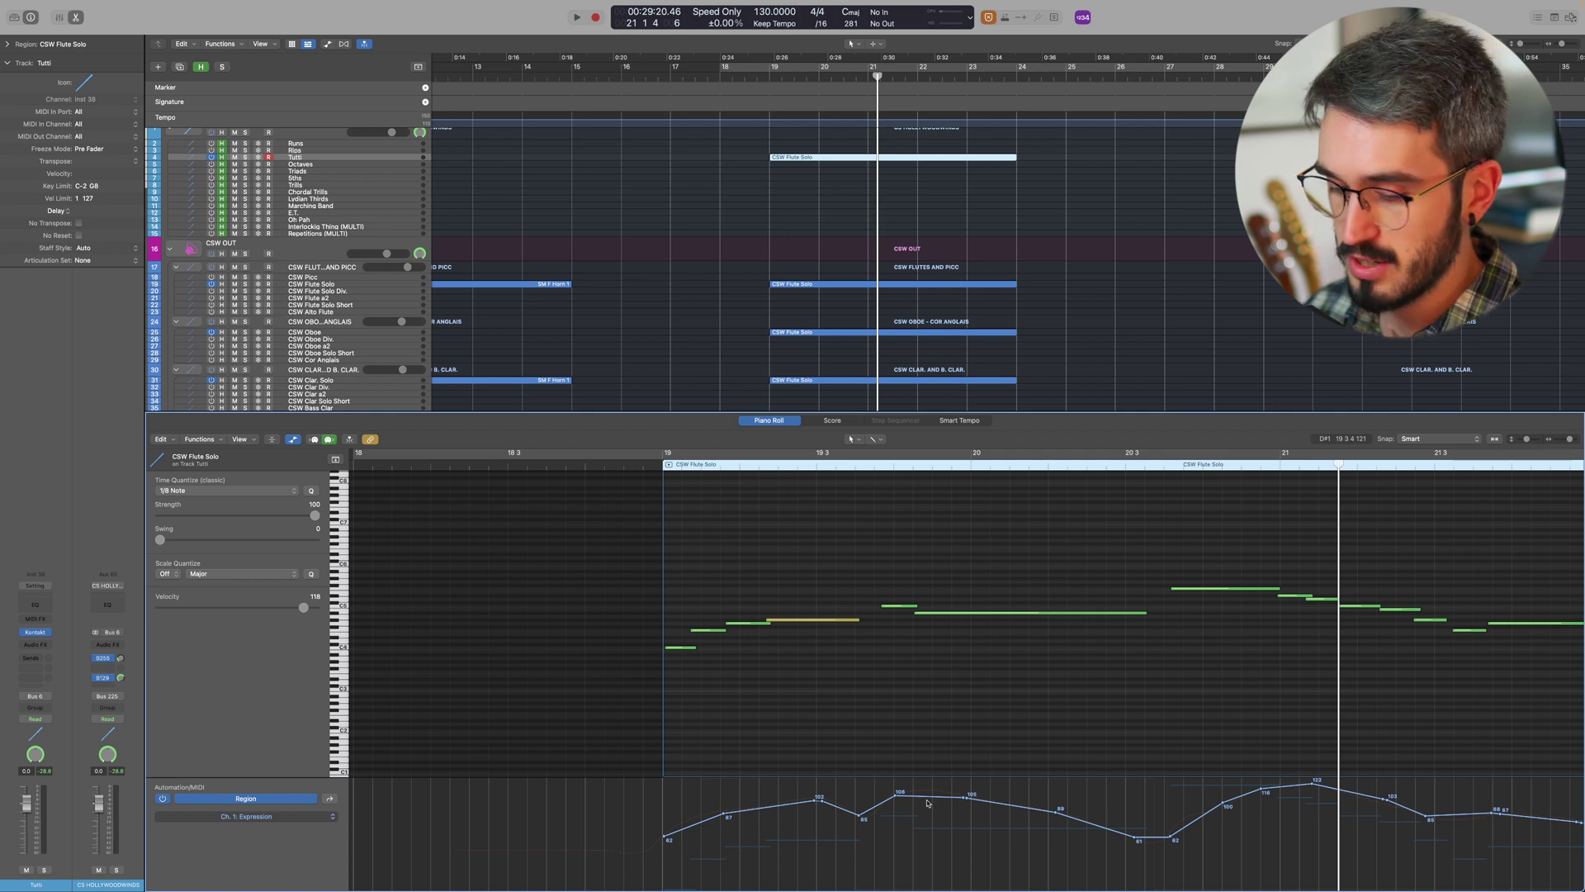
drag(928, 802, 927, 843)
key(space)
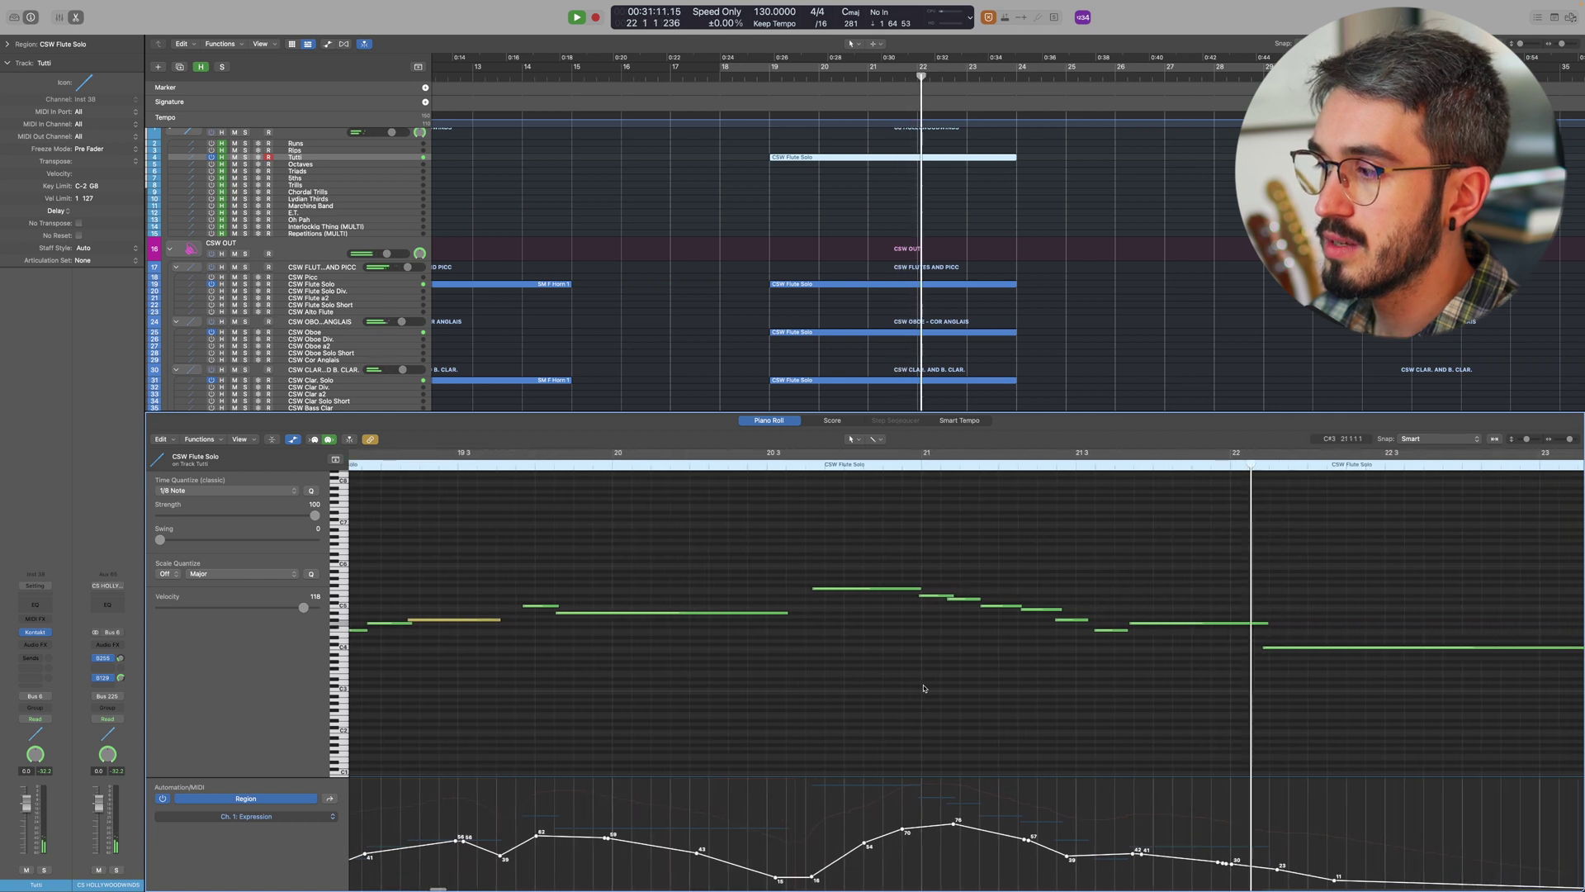
scroll(920, 682, left, 3)
key(space)
- Compare the woodwind phrase with and without the Tutti layer by muting and unmuting its region during playback
drag(862, 244, 856, 175)
click(855, 157)
key(shift+space)
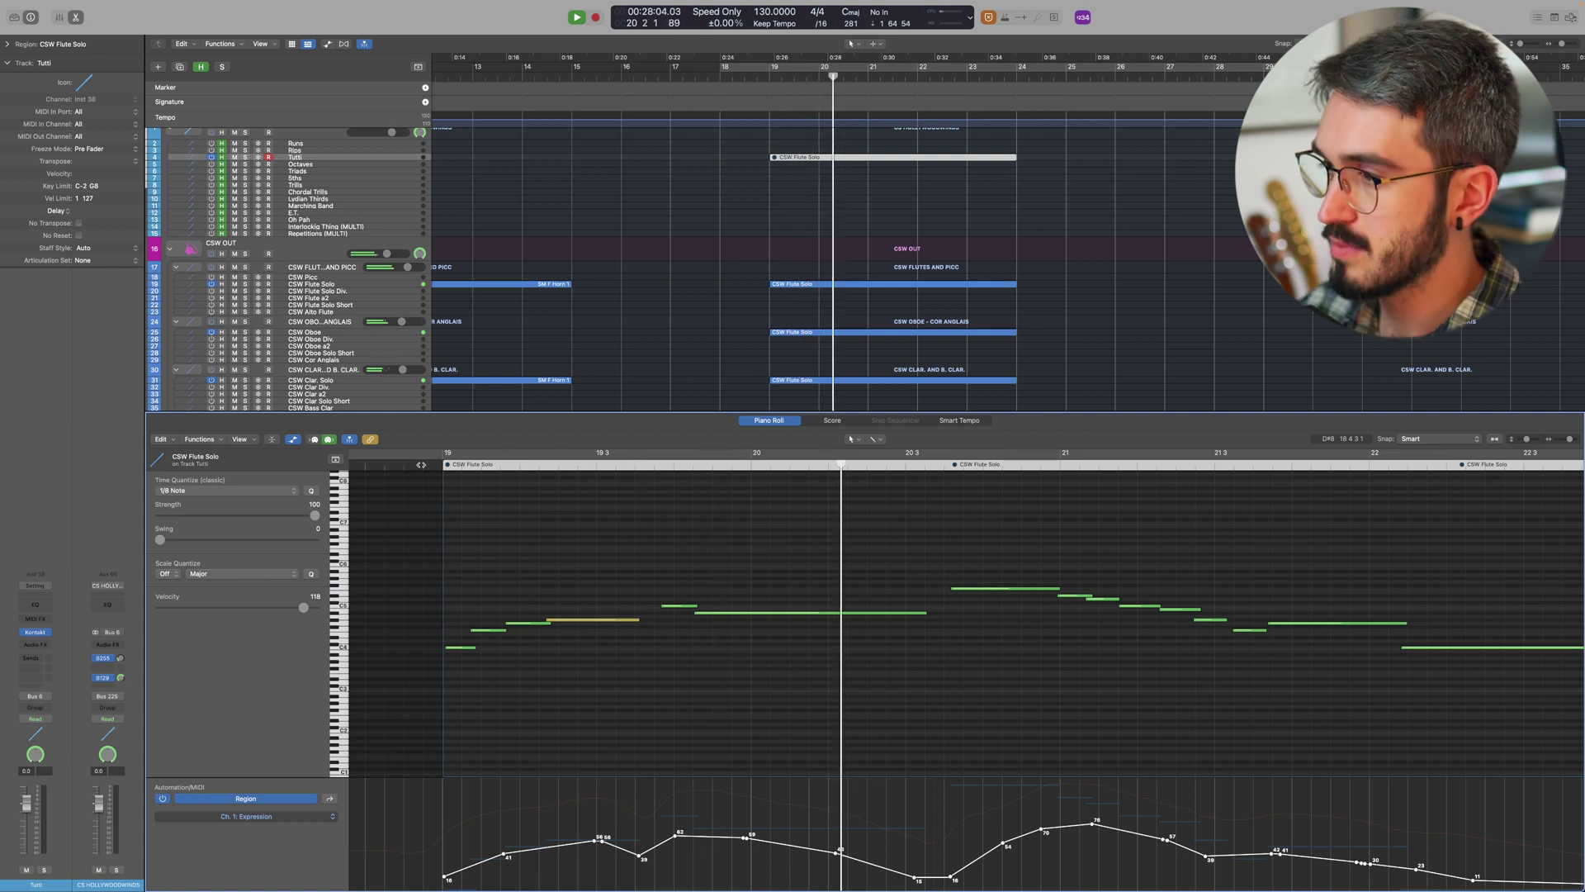
click(820, 126)
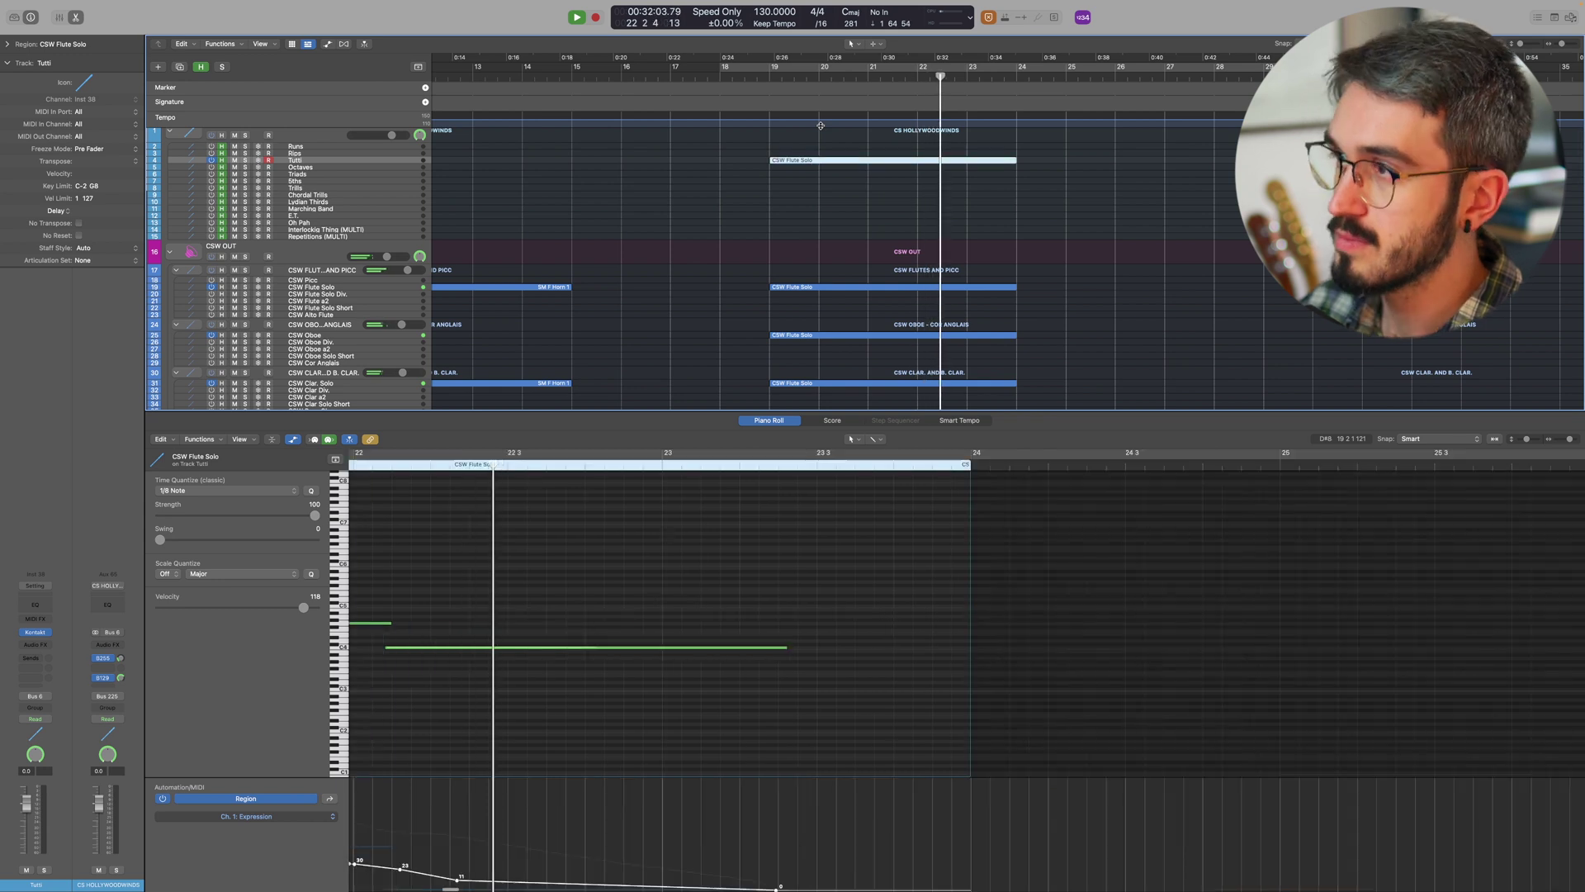
- Raise the Tutti region's whole Expression curve to a peak of about 104 and play the phrase to check the blend
click(508, 474)
key(shift+space)
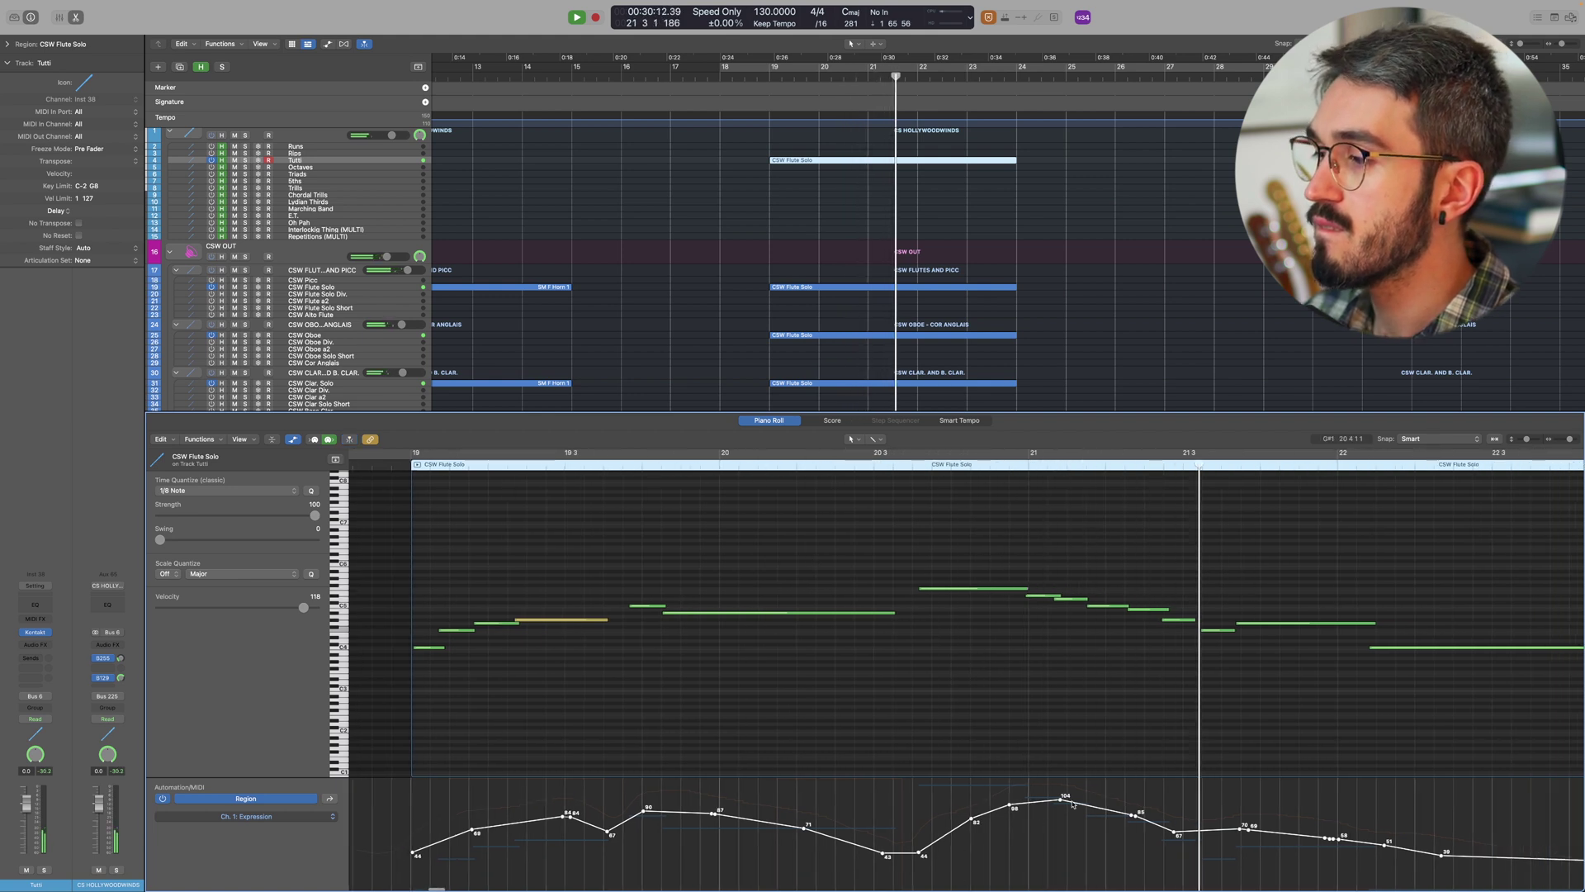
key(space)
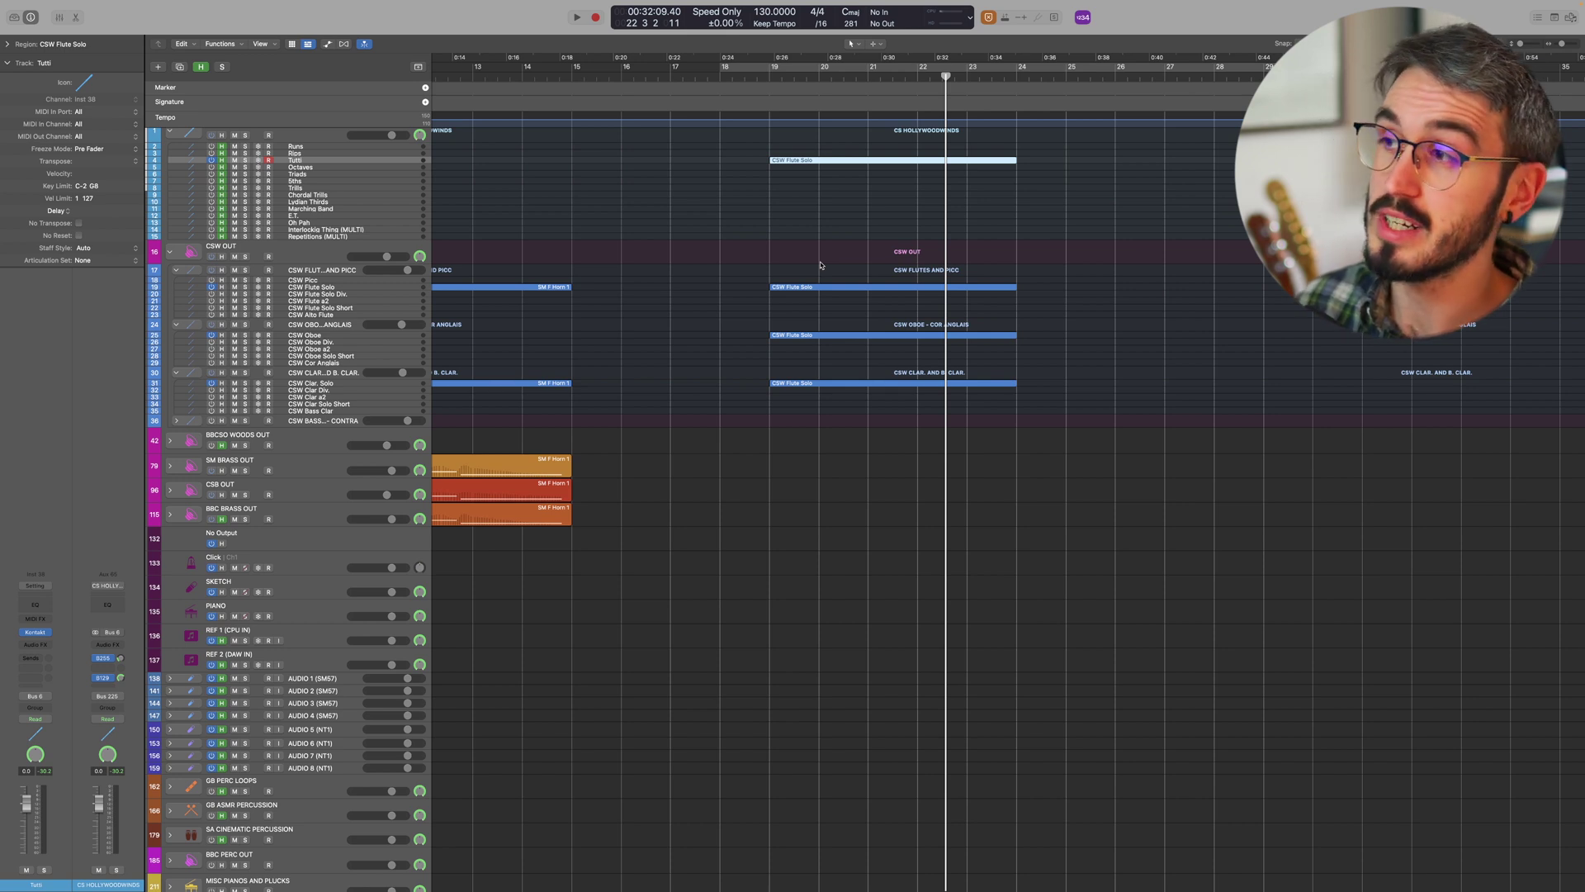
- Hide the unused tracks and record a melody on the CSB Tenor Bone track between bars 26 and 30
click(1066, 76)
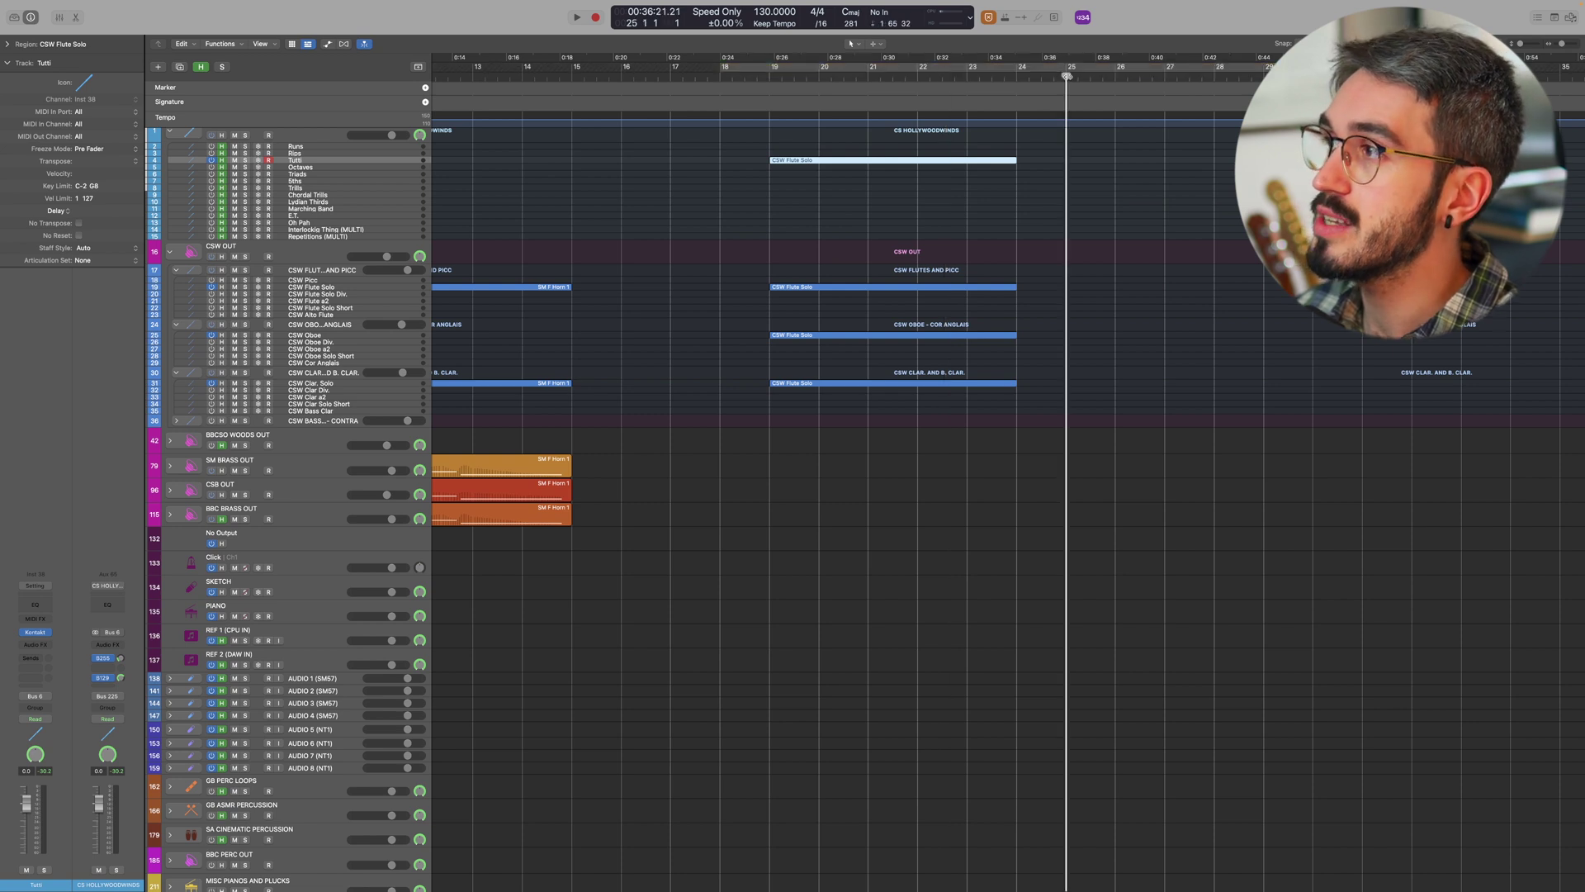
scroll(973, 331, right, 4)
scroll(950, 339, right, 3)
key(h)
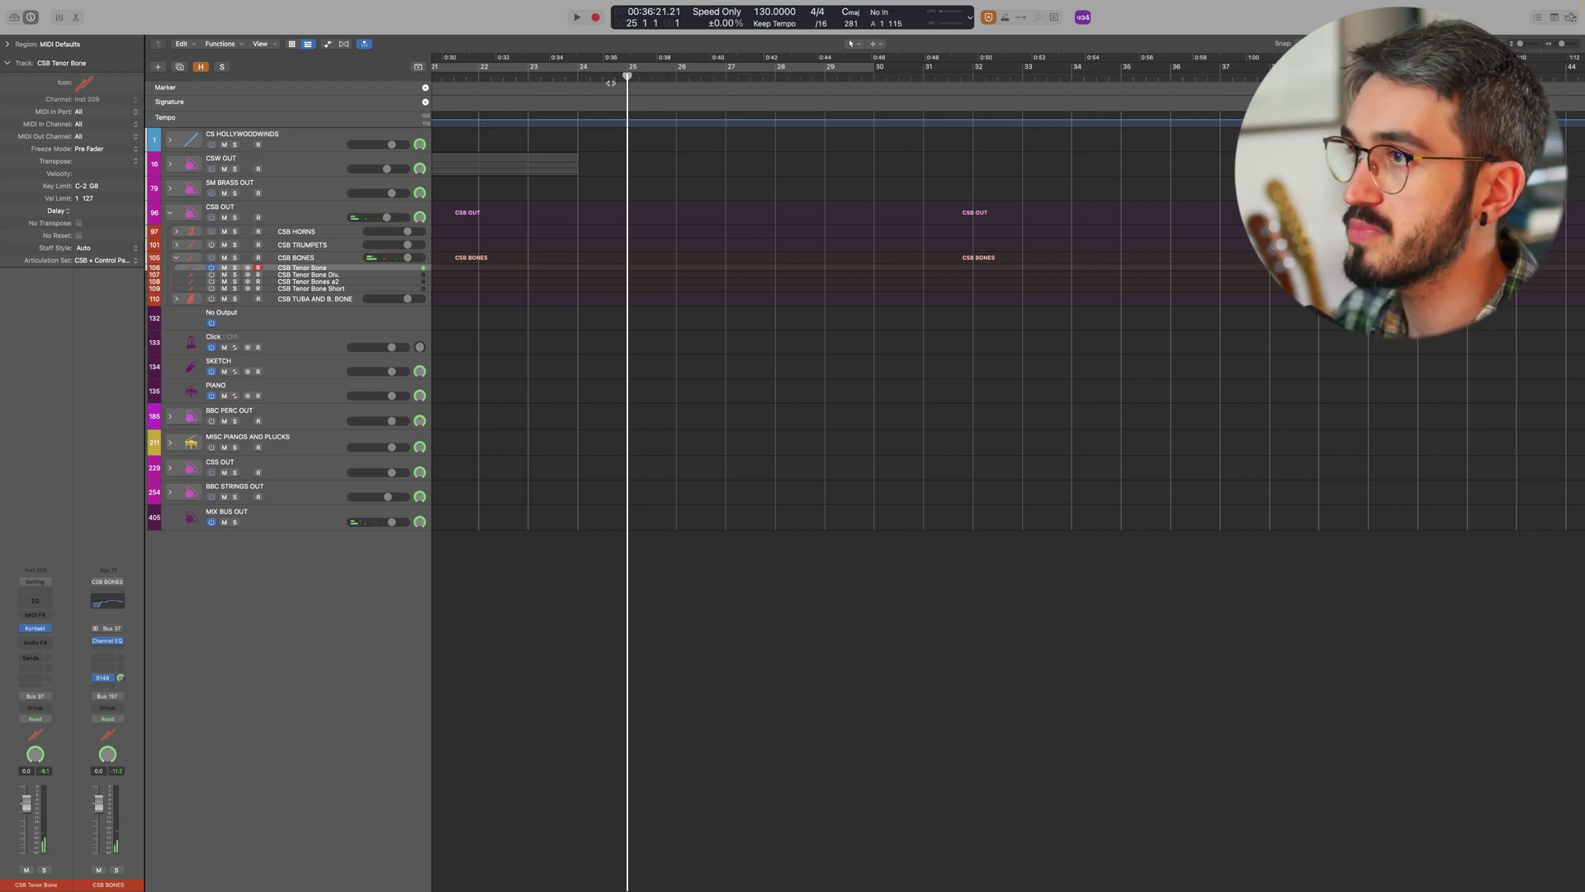
key(space)
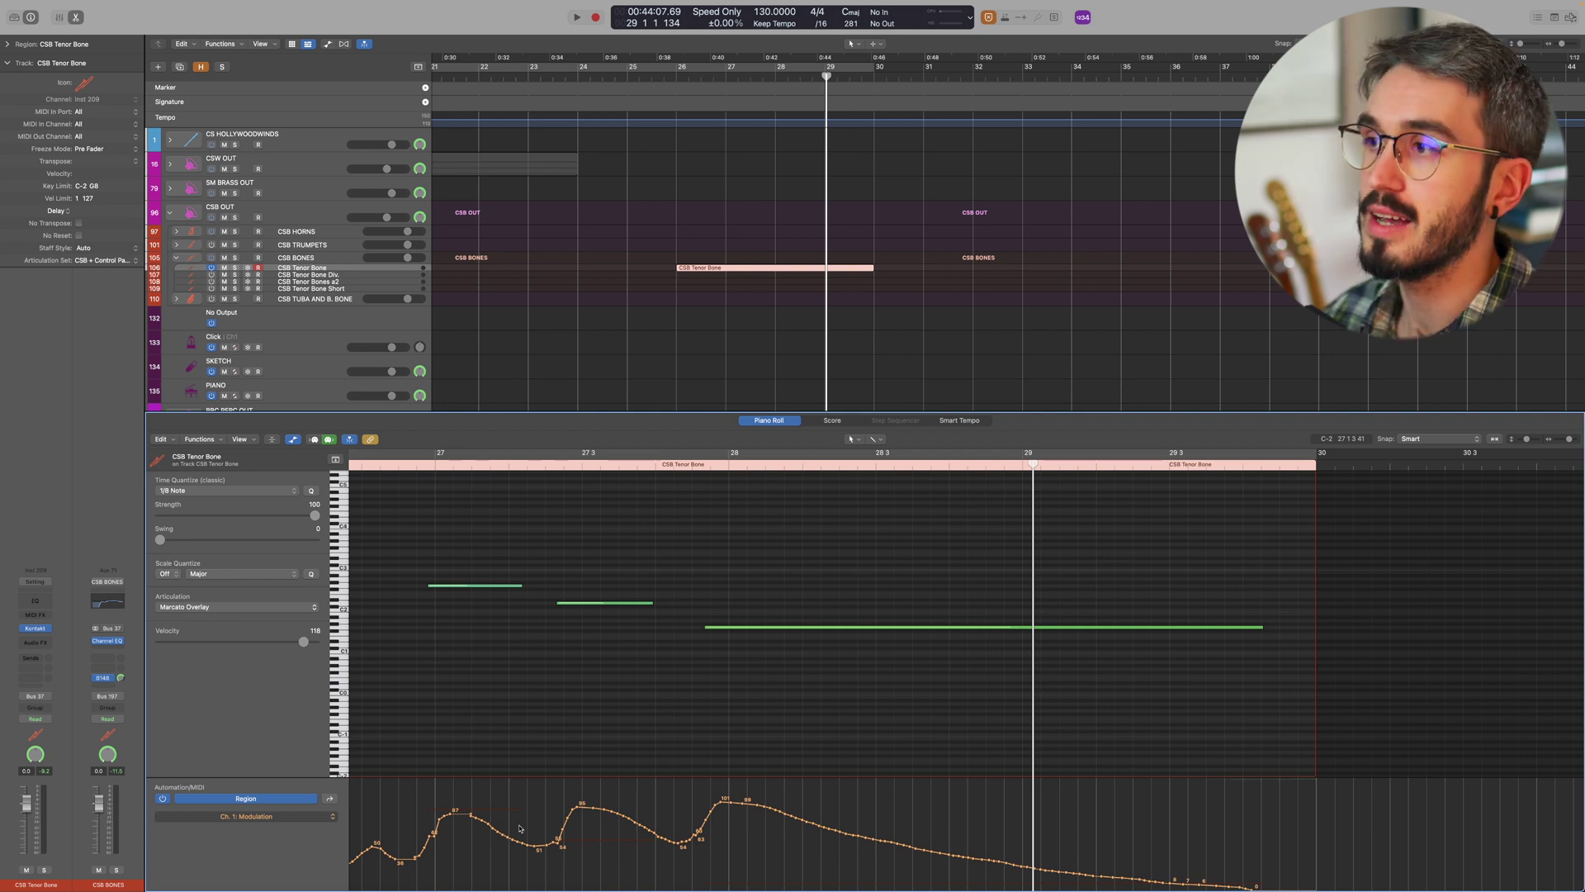
click(76, 16)
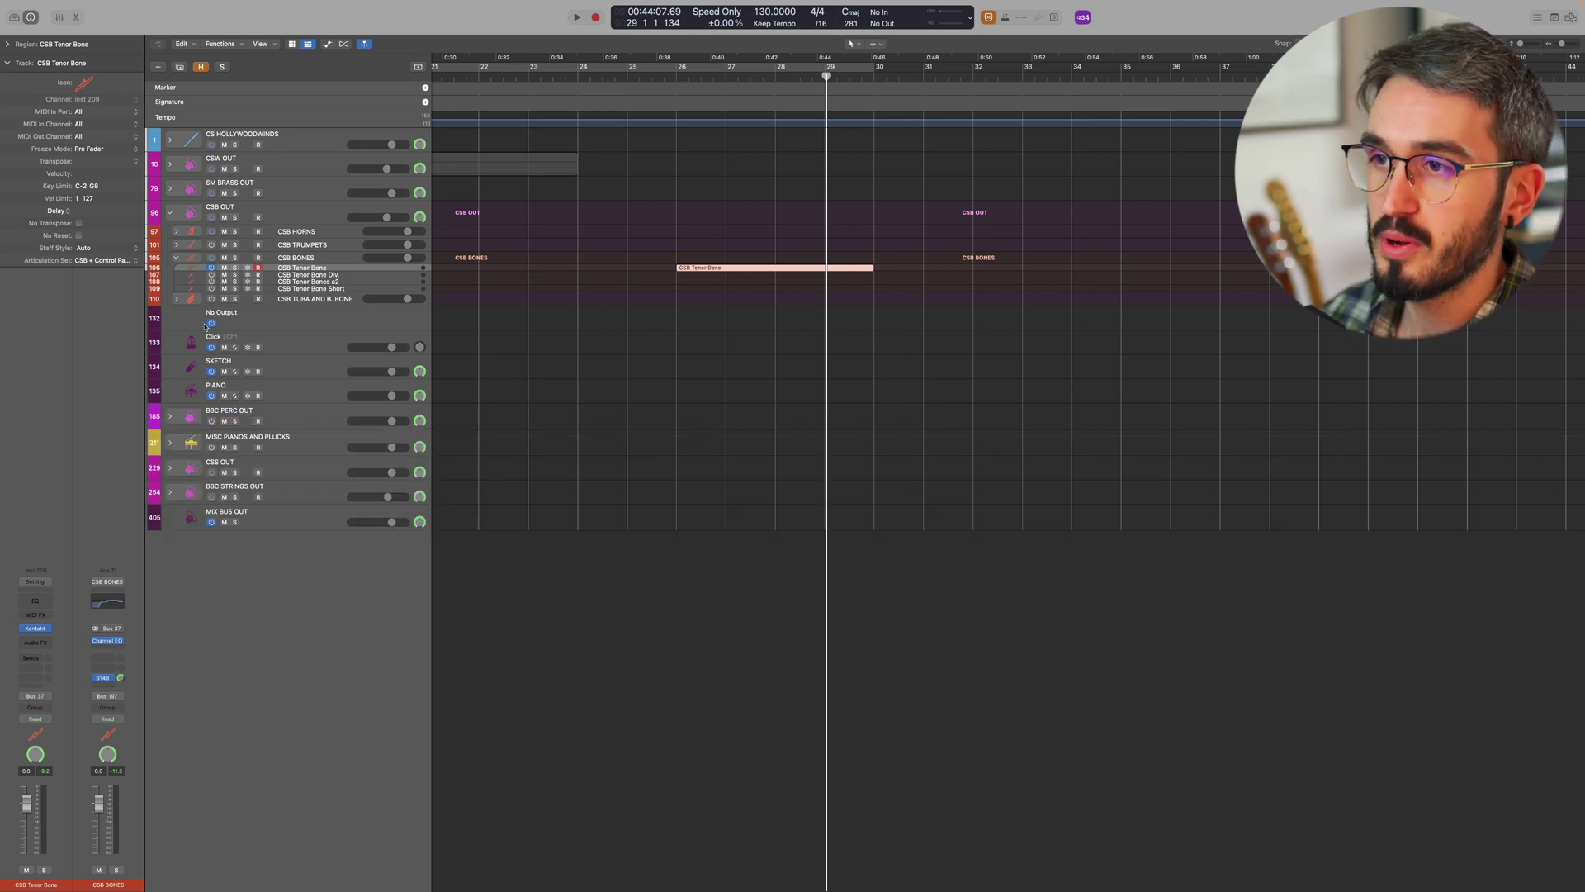
- Copy the tenor bone region to the CSB B Bone and CSB Tuba tracks, activate the tuba and play the layers
click(176, 299)
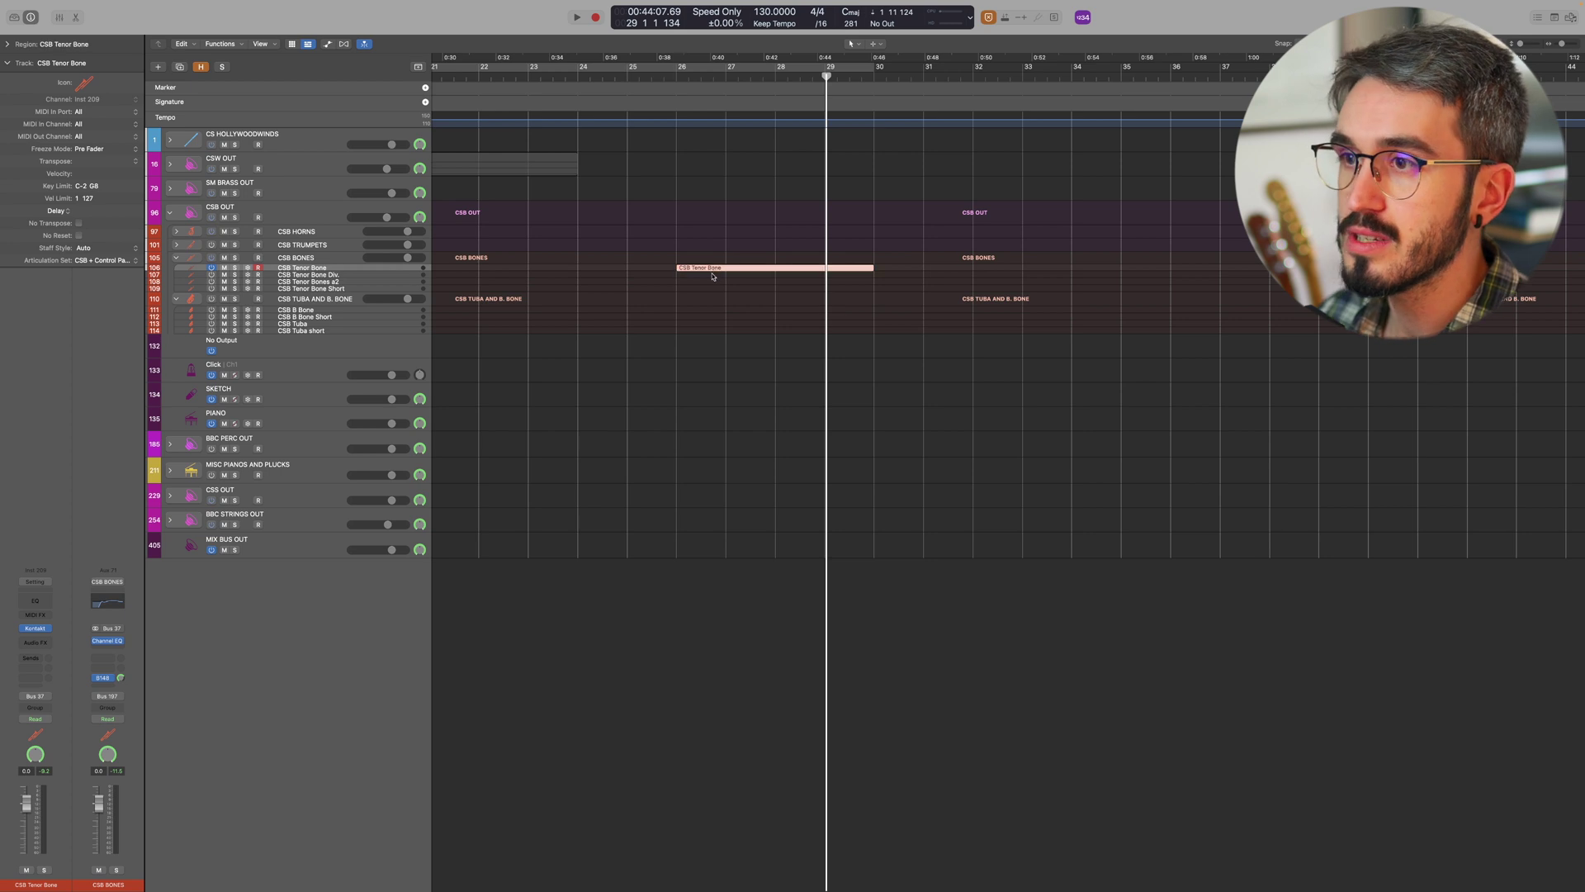
drag(714, 270, 263, 312)
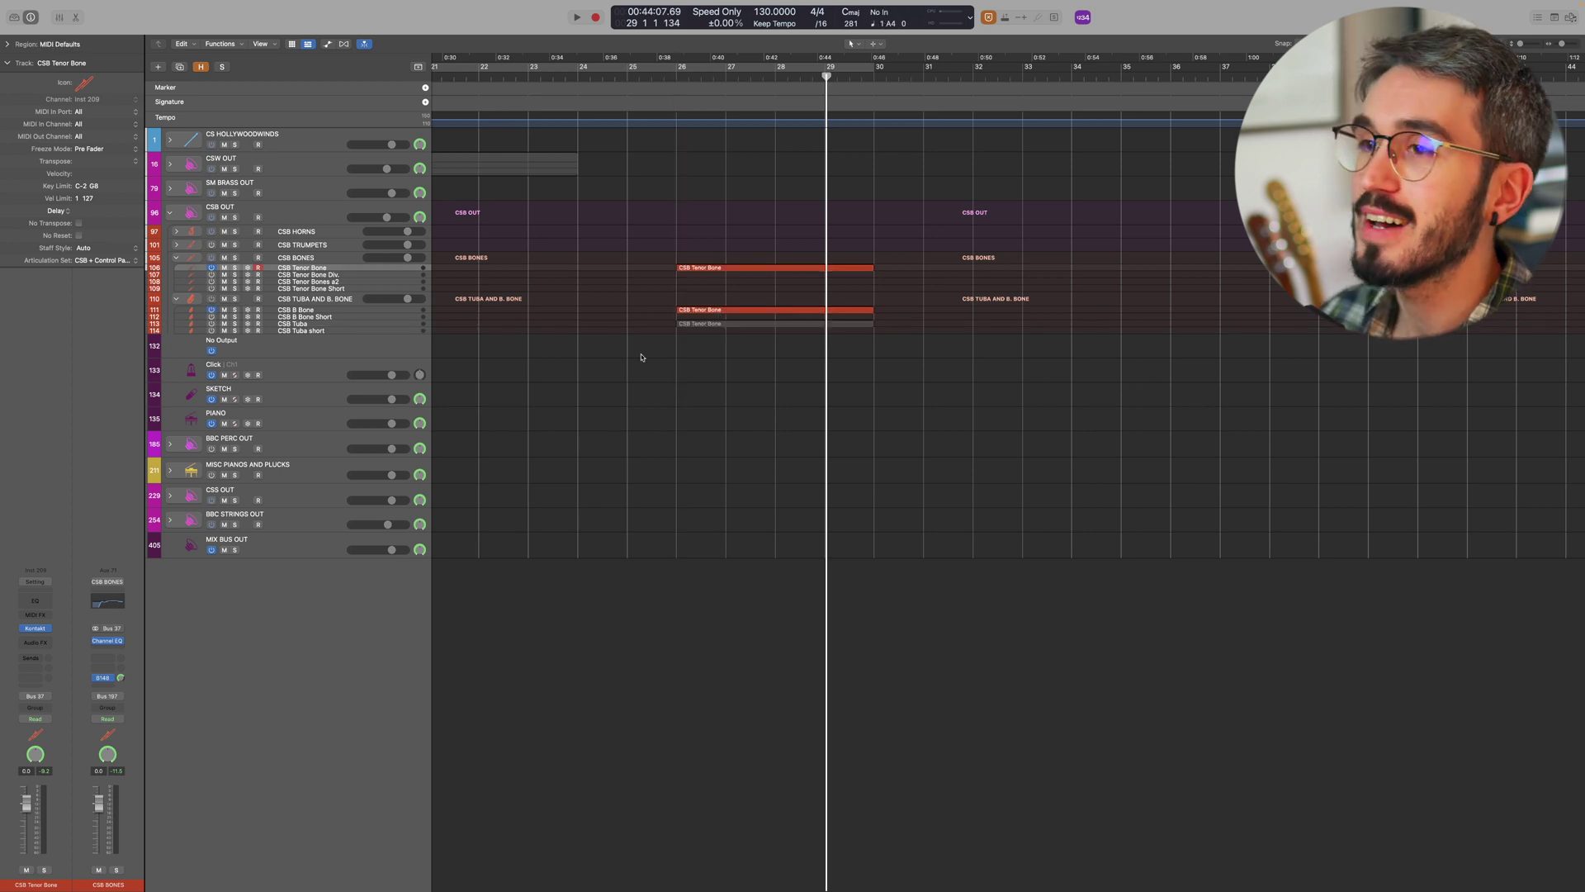
drag(211, 326, 211, 326)
key(space)
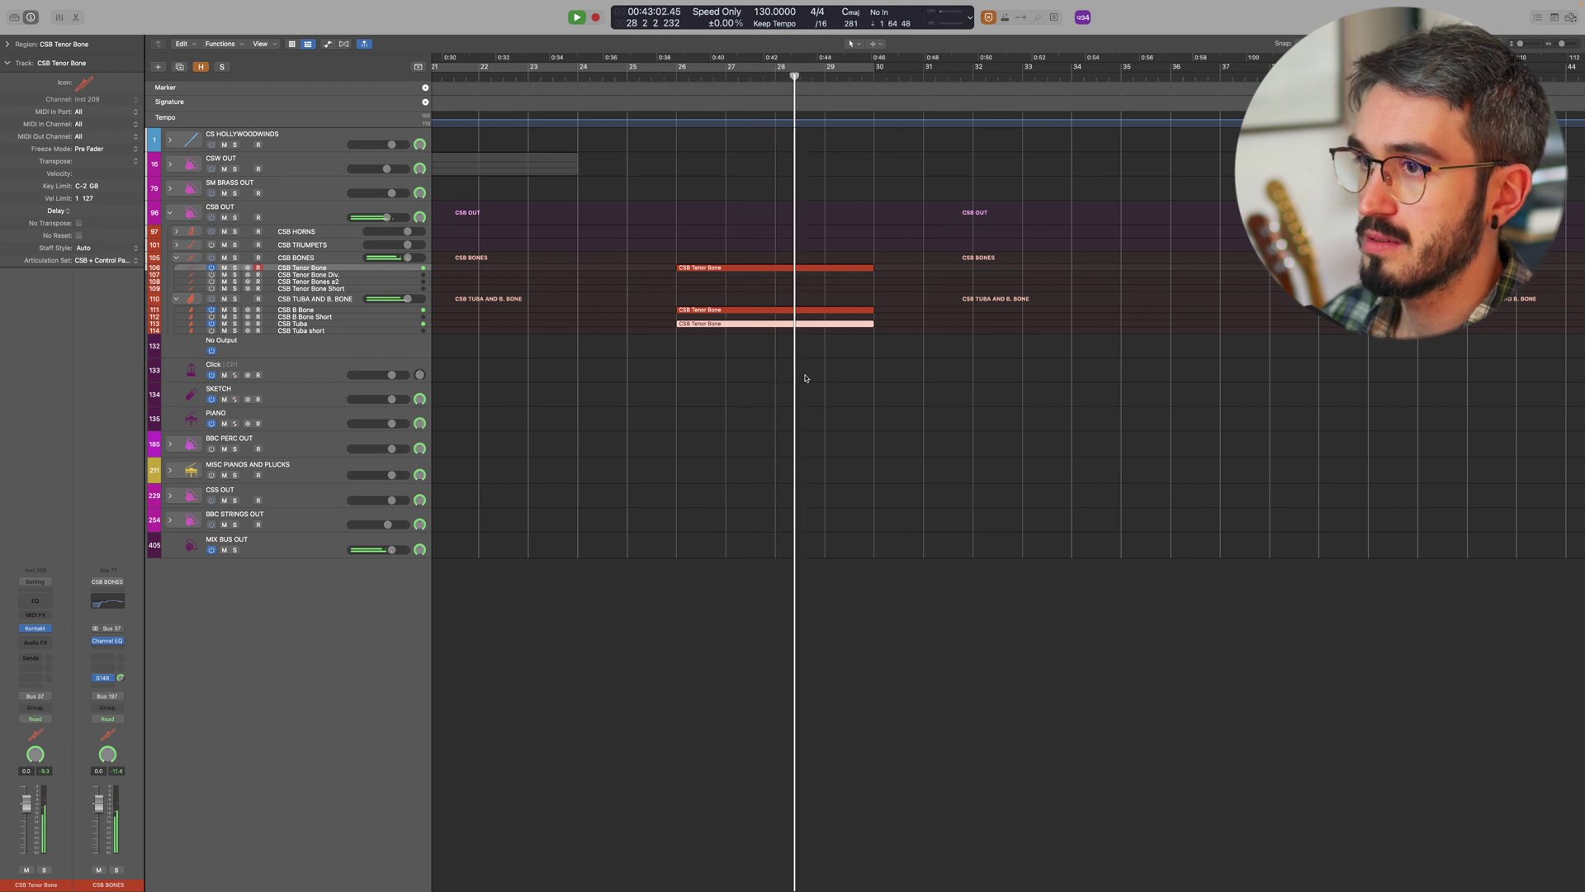
key(space)
- Activate the Tubular Bells track in the BBCSO MALLETS group and play the low brass phrase
click(172, 472)
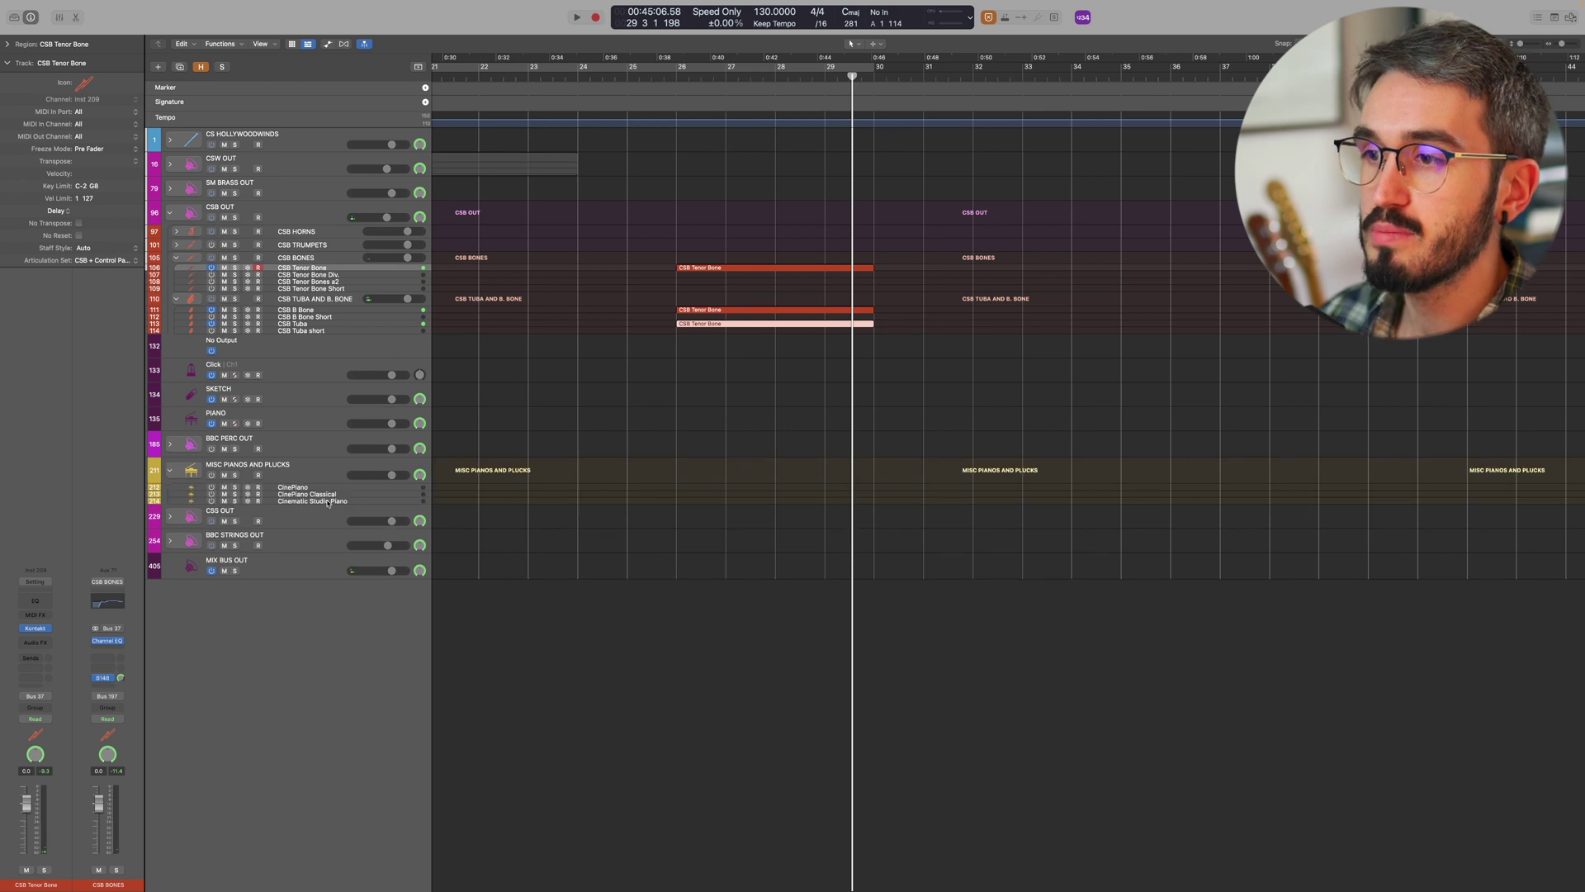
click(169, 471)
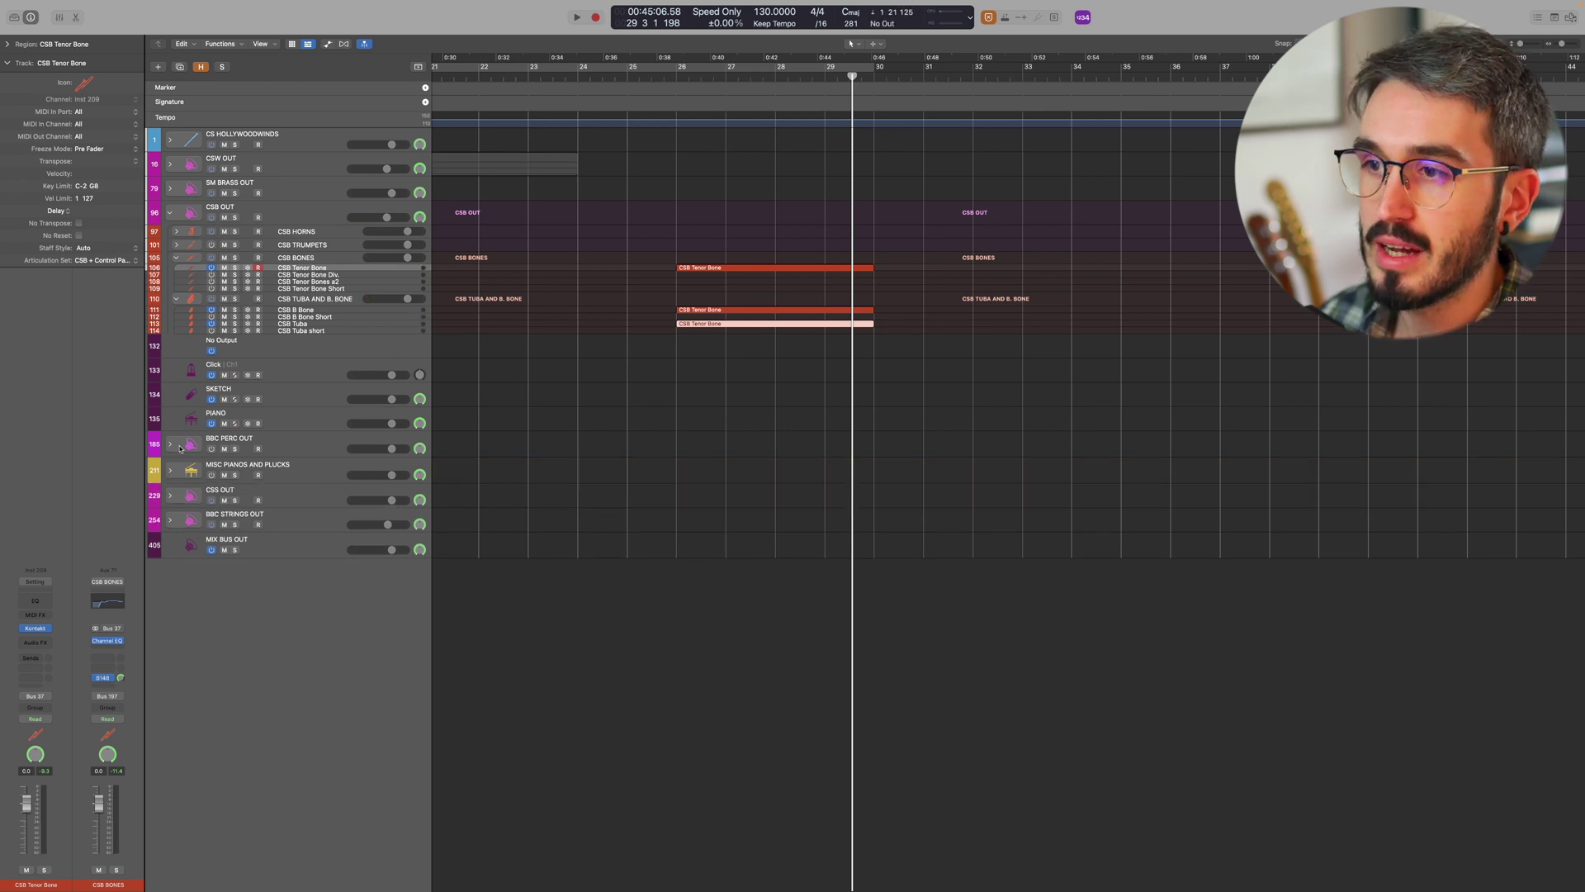
click(170, 444)
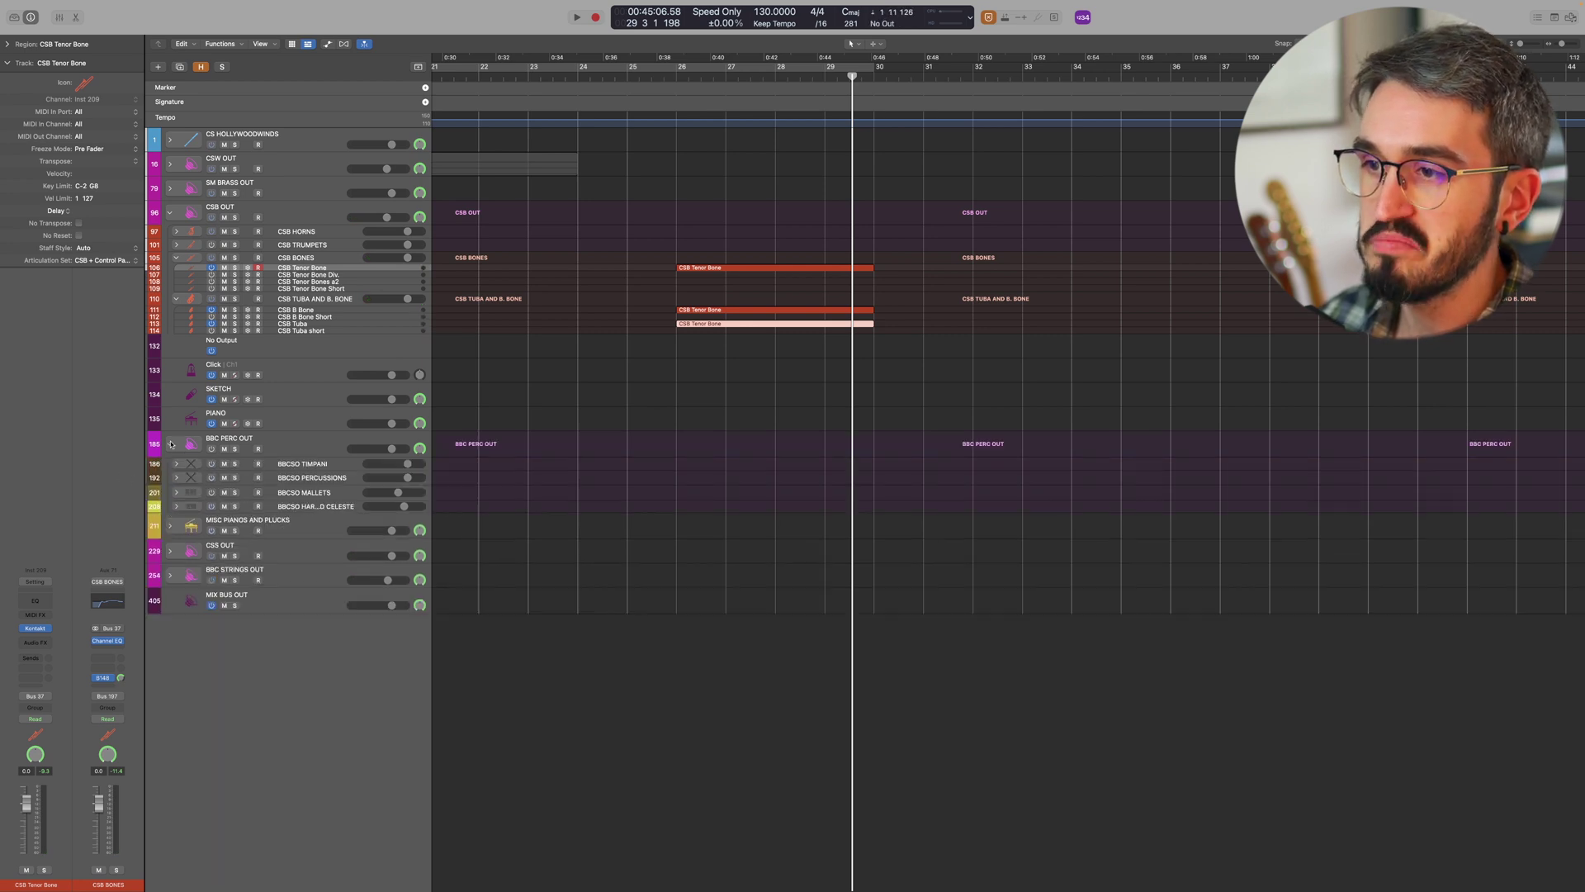
click(321, 491)
click(176, 492)
click(676, 509)
key(space)
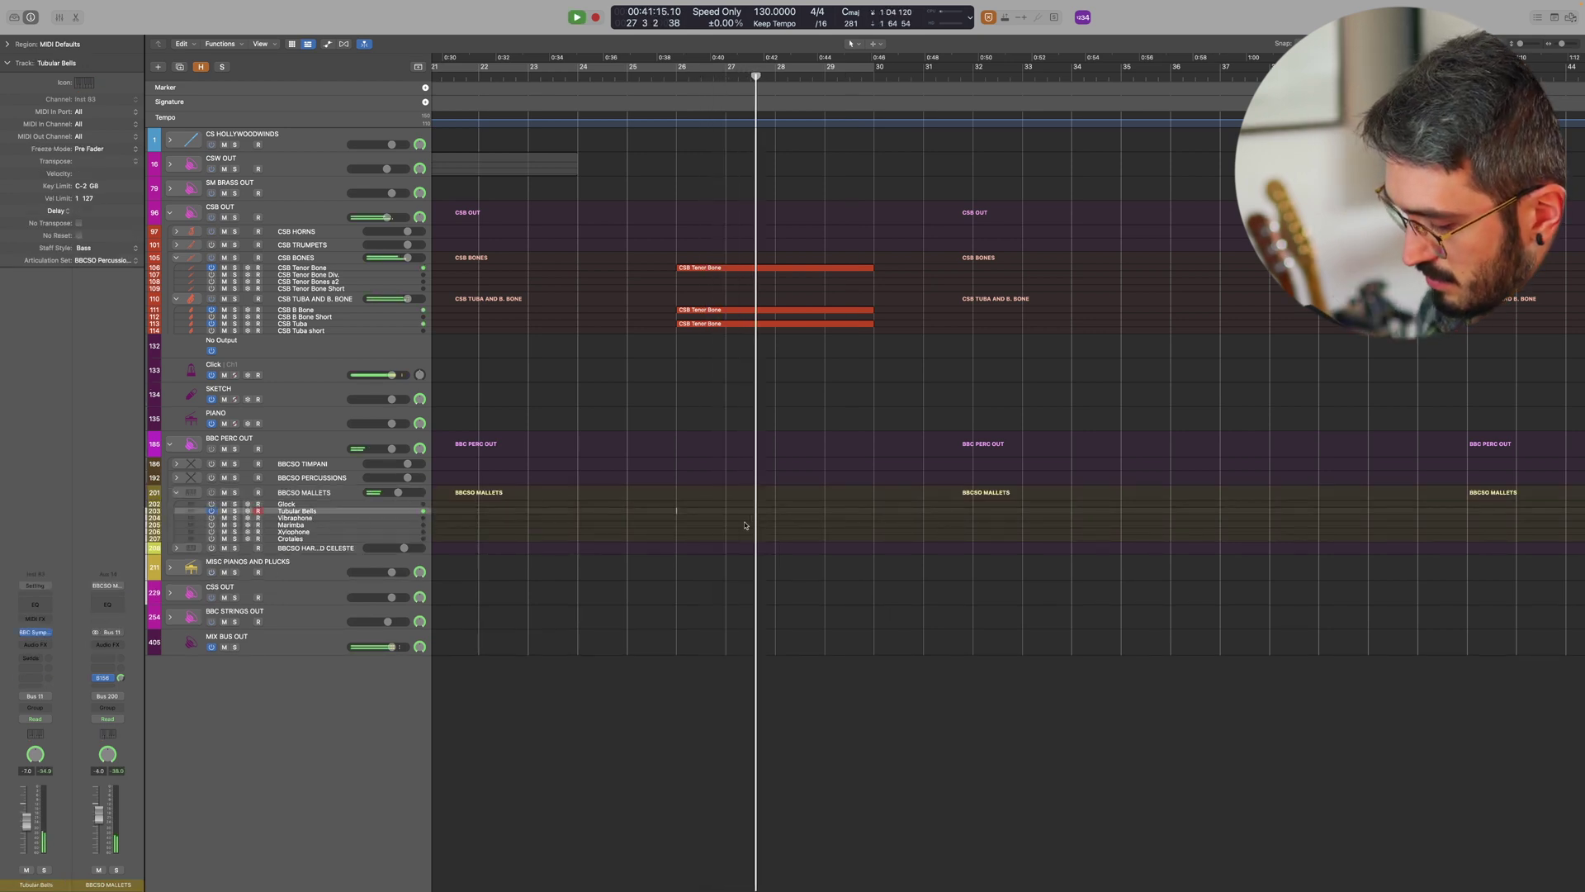
- Capture the Tubular Bells performance at bars 27–29, activate Timpani Hits and play a matching timpani part over the phrase
key(shift+r)
key(space)
click(176, 463)
click(209, 474)
key(space)
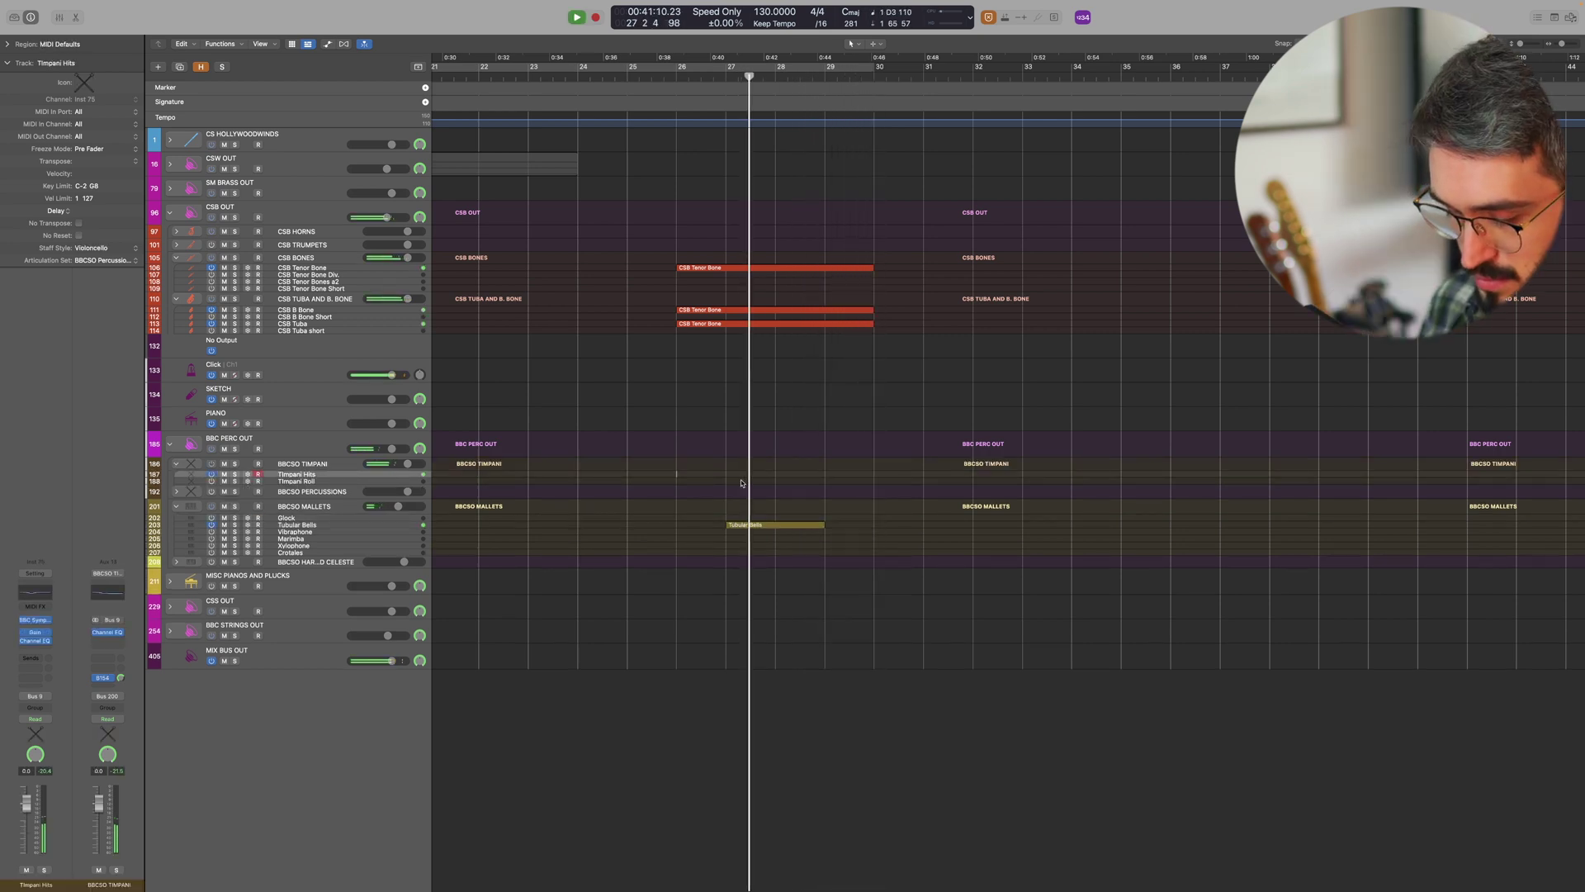
key(space)
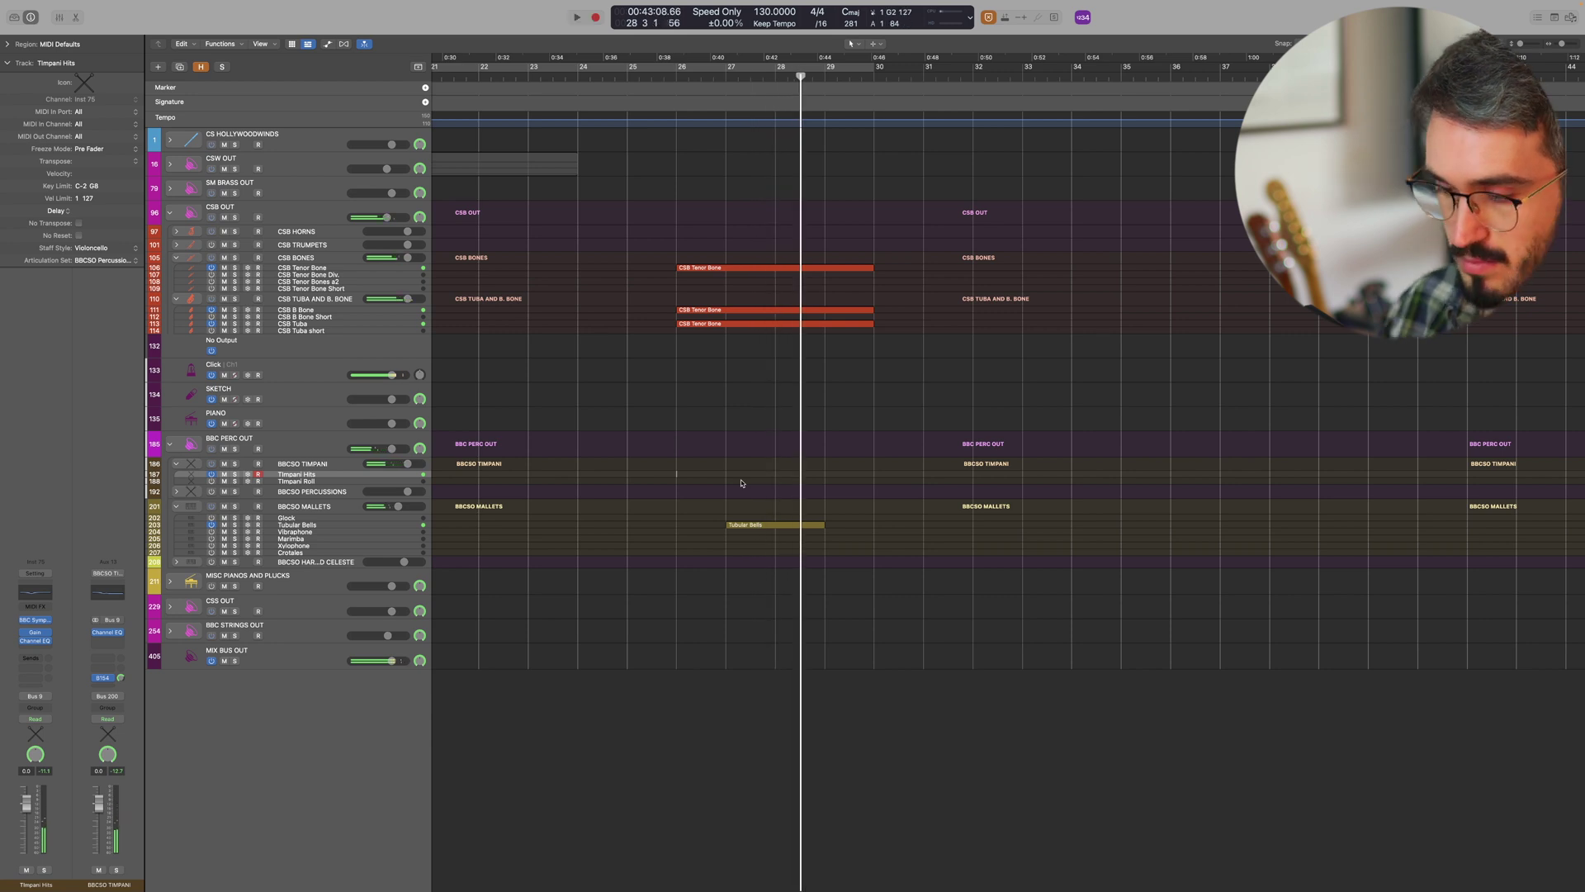
- Add a Timpani Roll region leading into bar 28 and nudge it so it starts just before bar 27
click(739, 482)
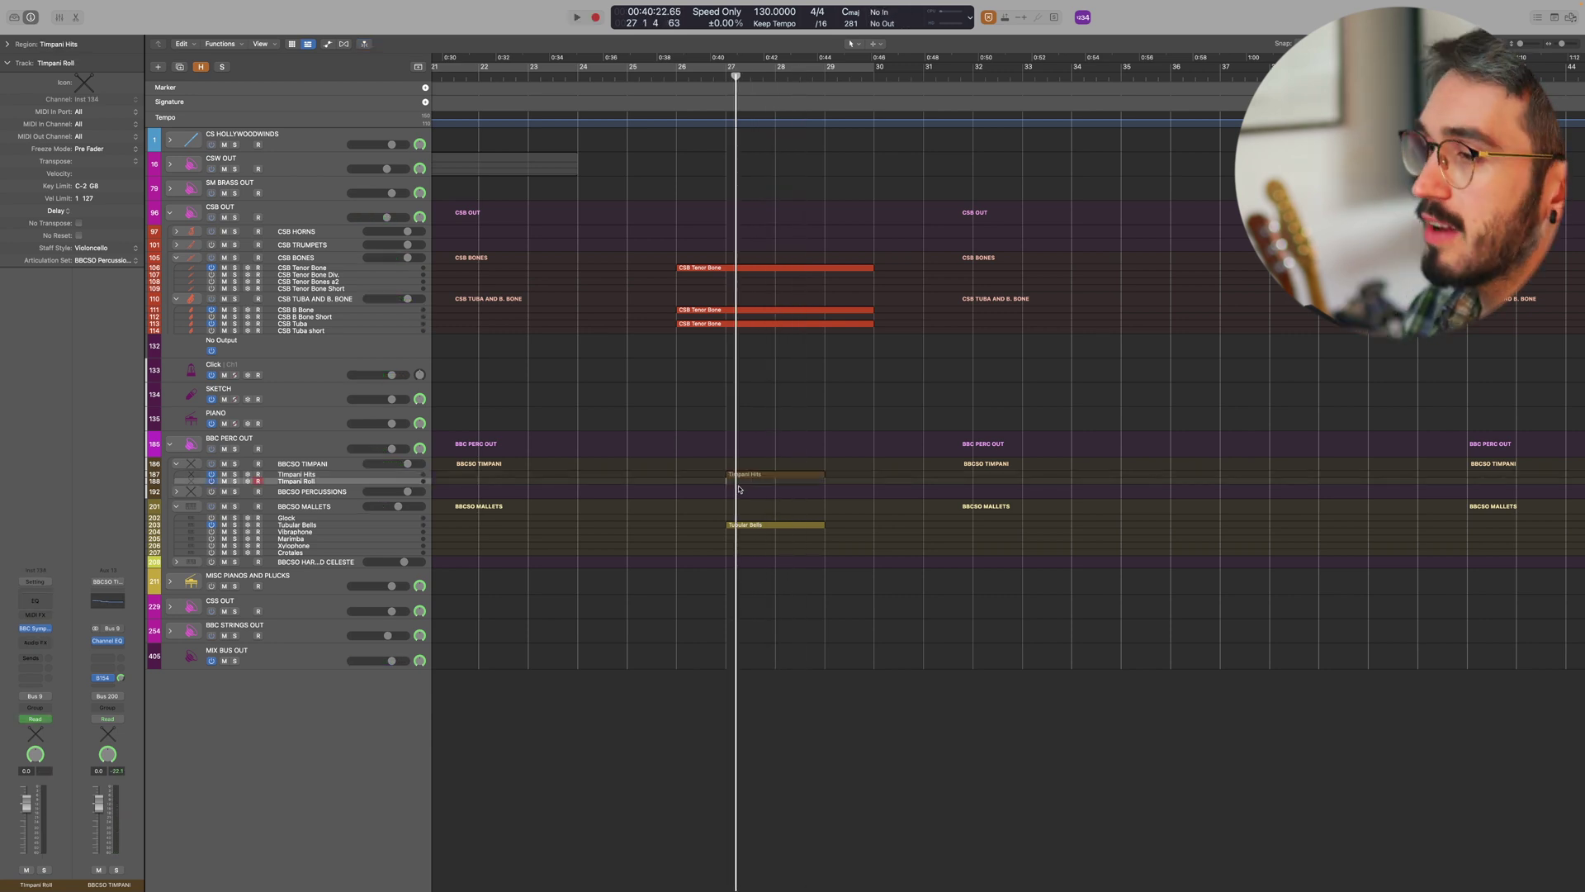
key(space)
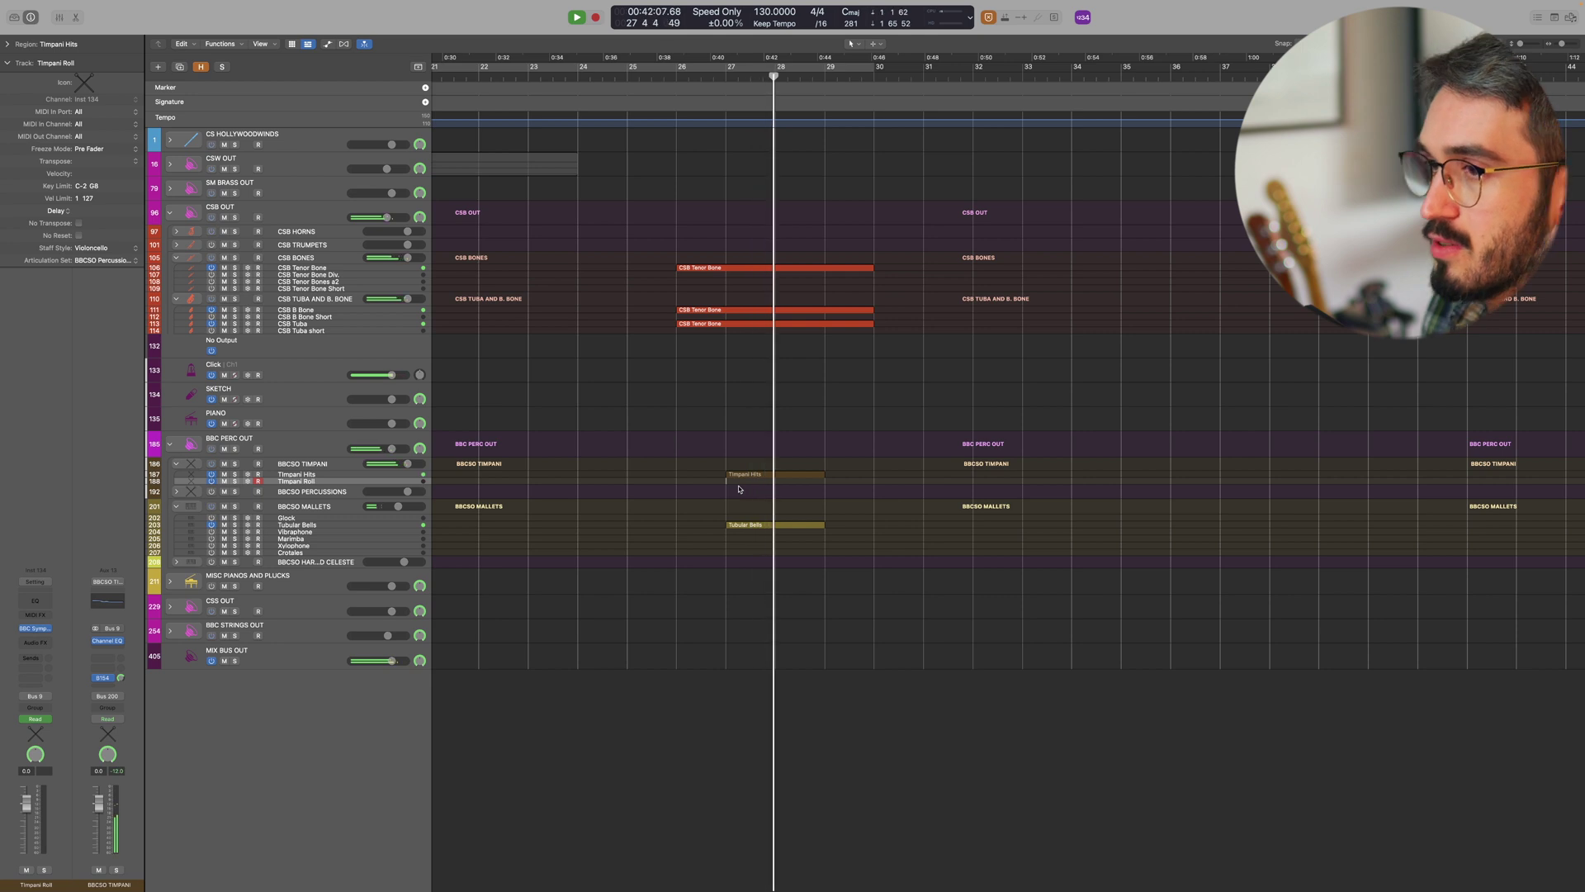
key(space)
double_click(746, 482)
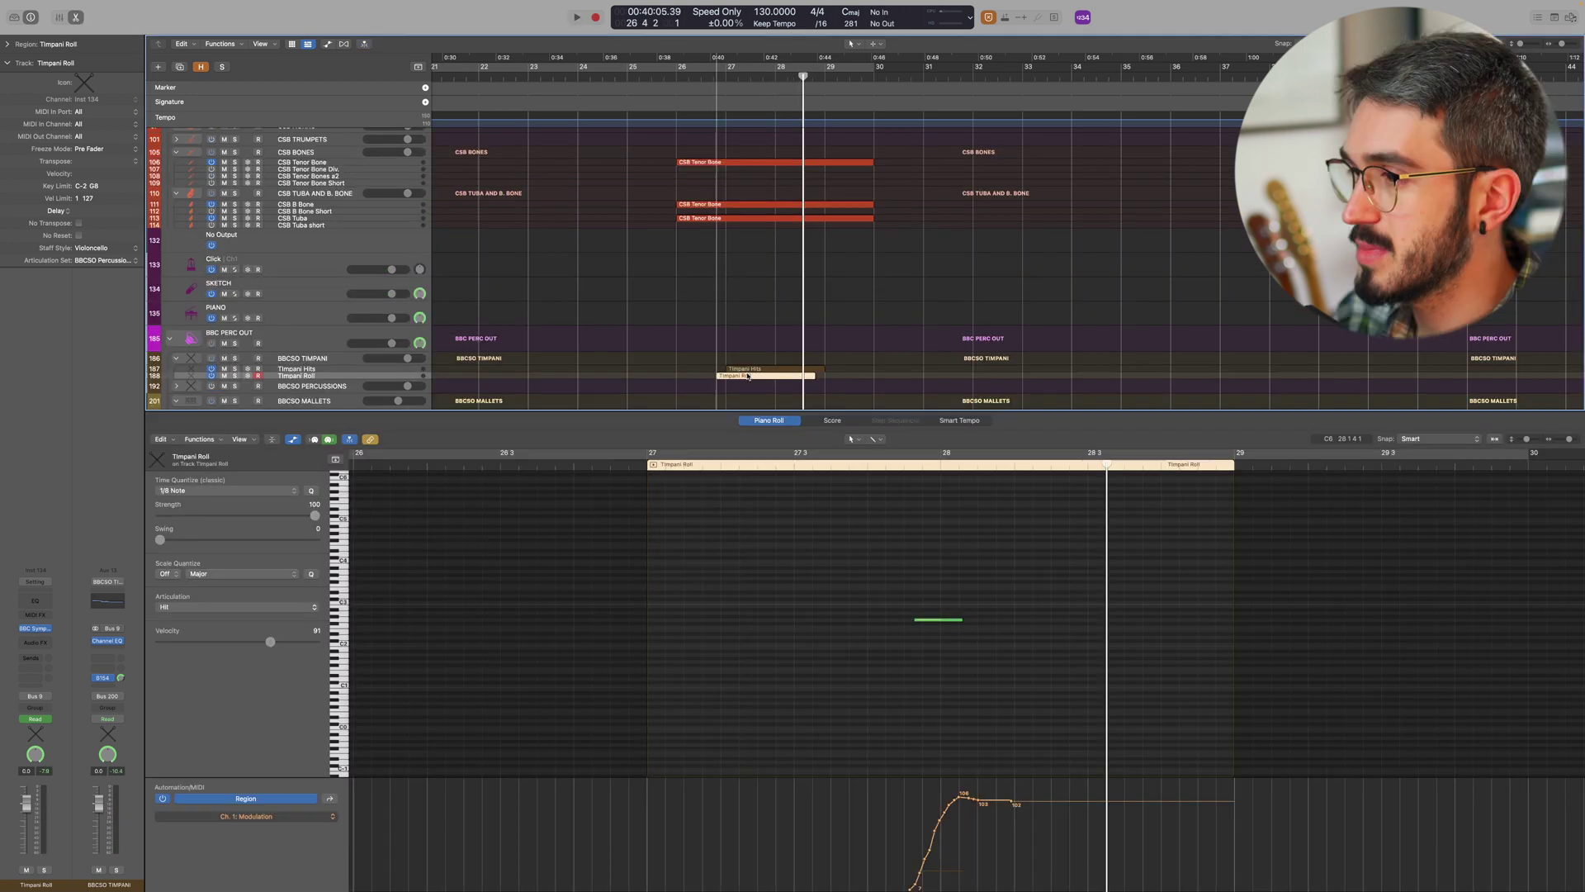
drag(747, 376, 752, 376)
key(p)
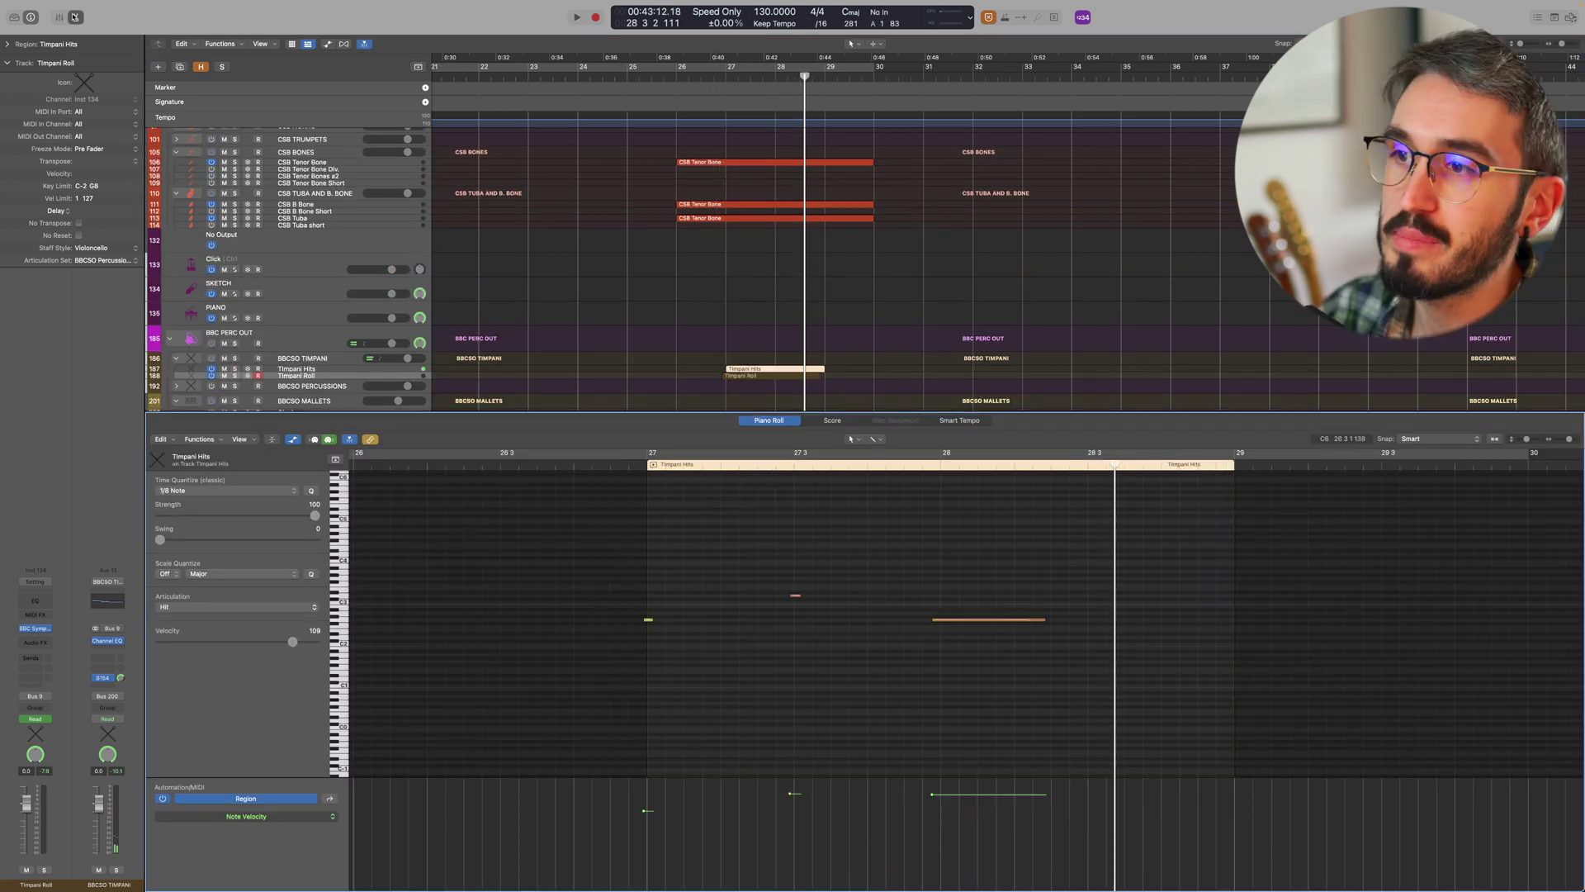
- Add a Piatti, Cymbals and Tam Tam region at bars 27–29 and play the percussion layers together
key(space)
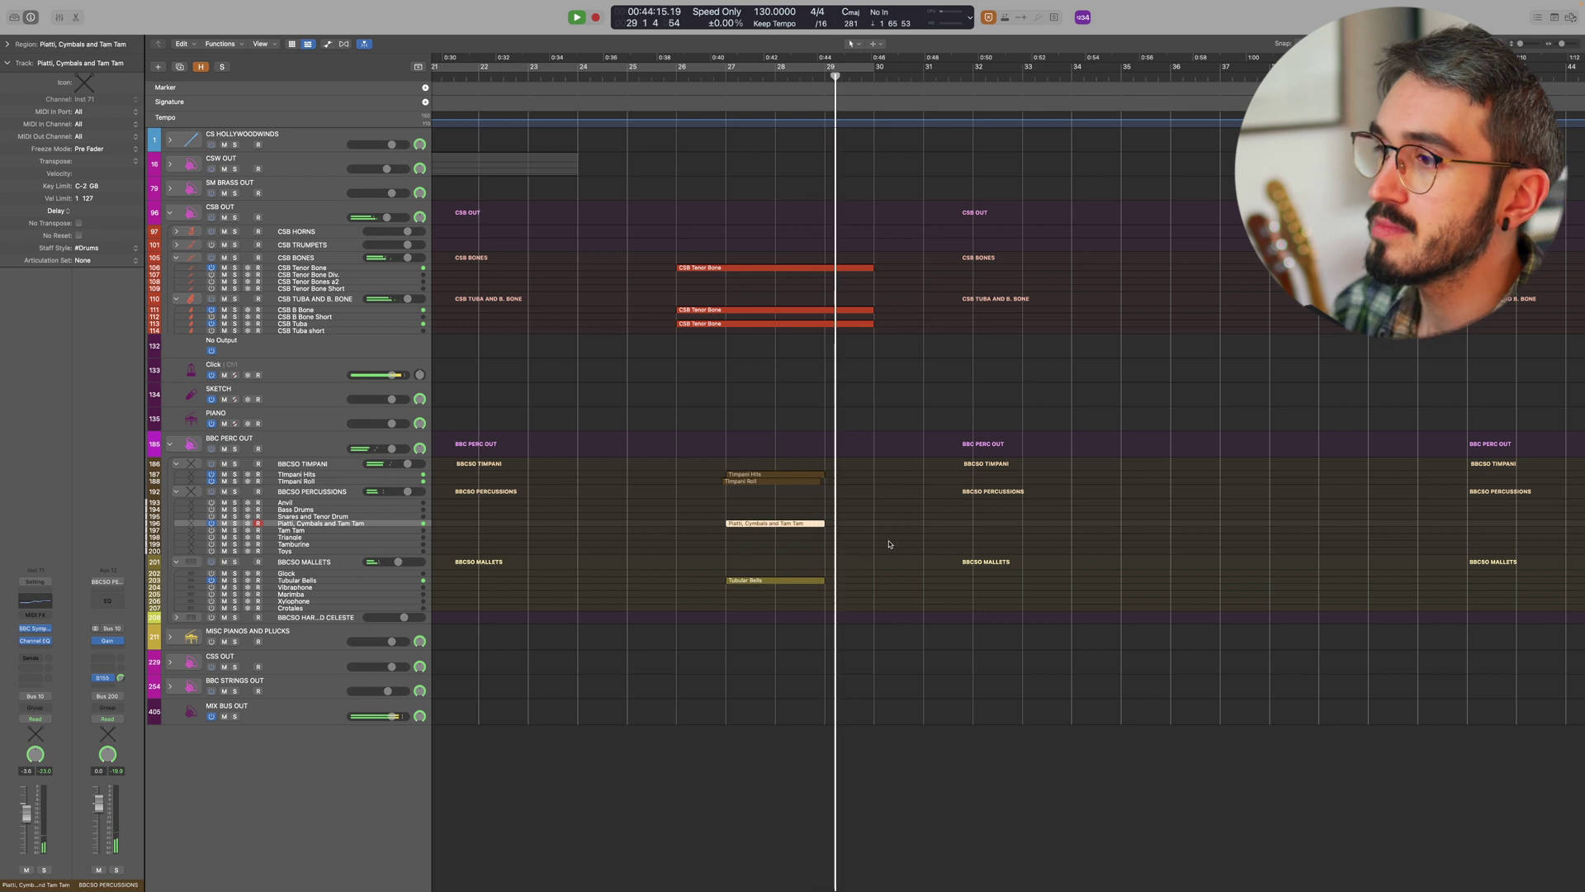
key(space)
- Add the melody to BBCSO Cello Legato at bars 26–30, copy it to BBCSO Bass Legato and play the string layers
click(310, 669)
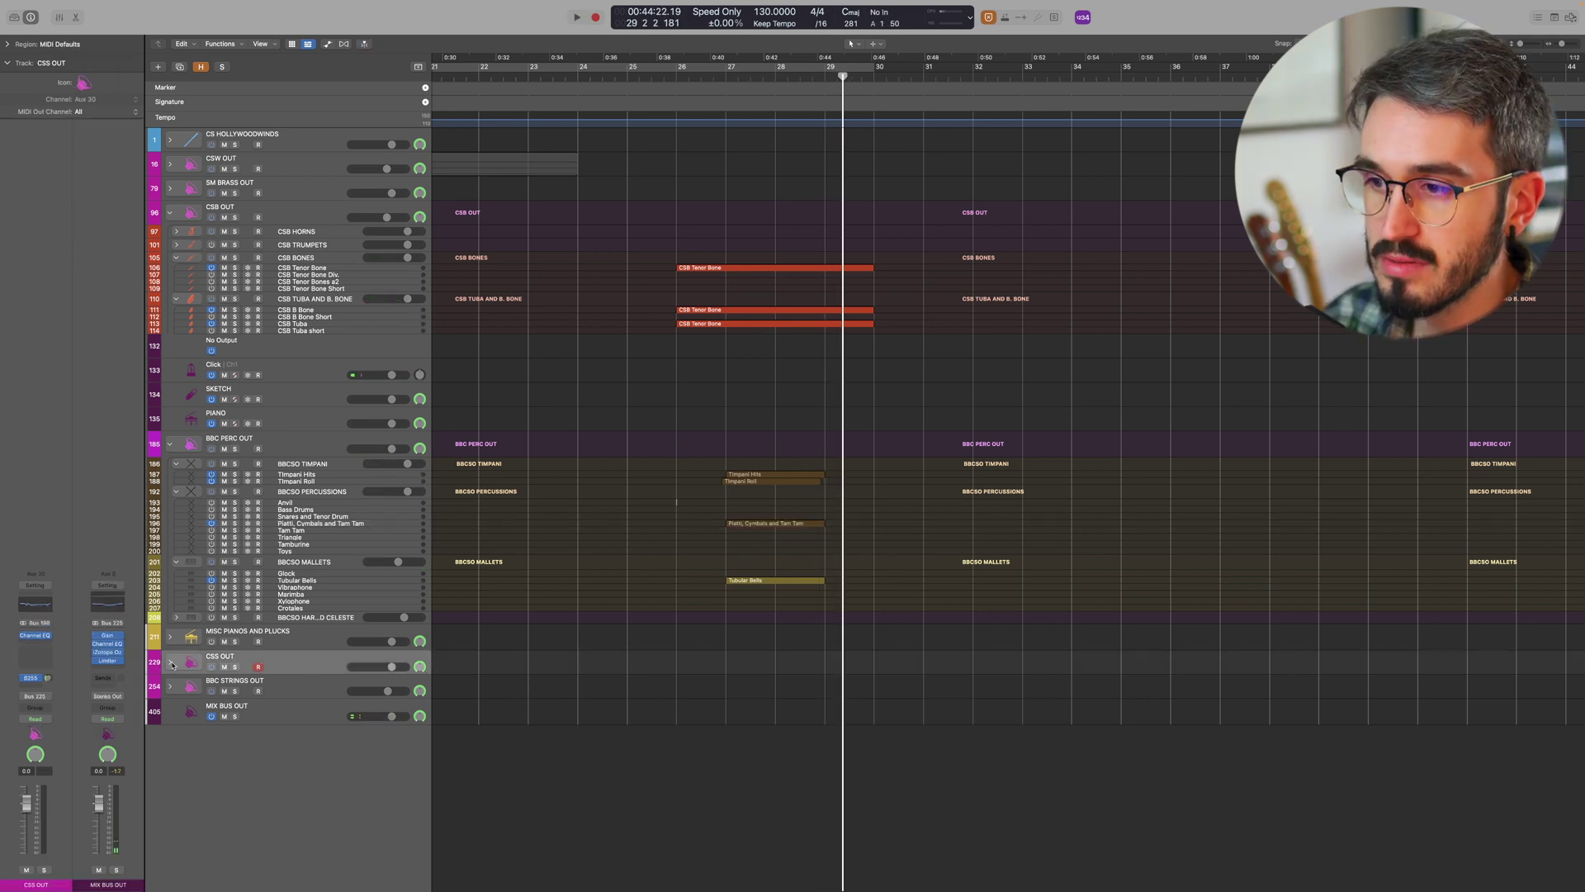
click(172, 663)
click(214, 720)
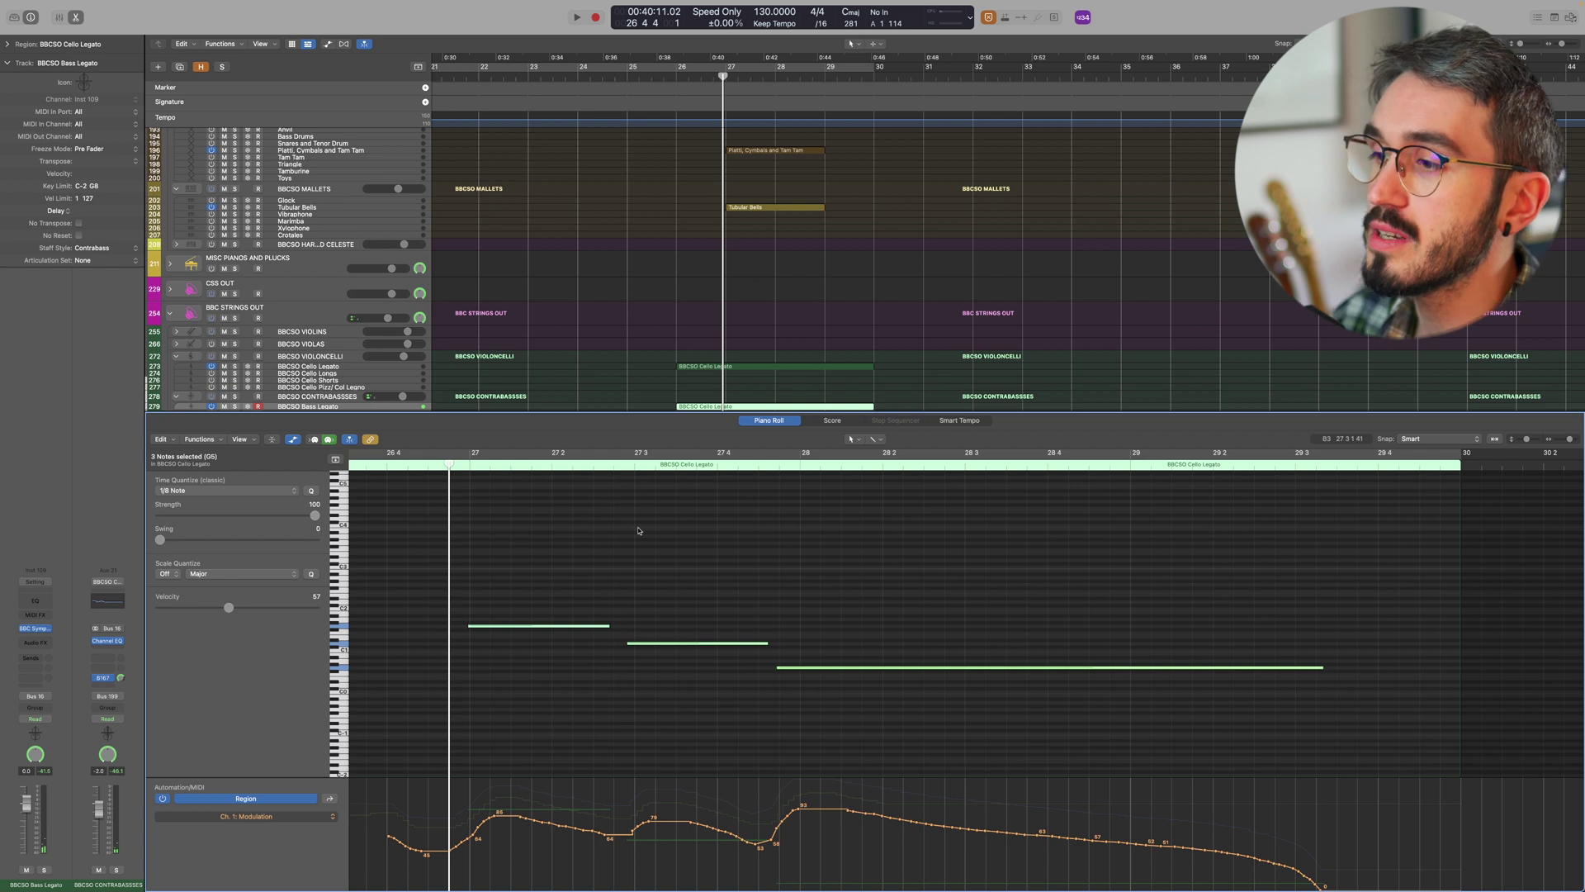
click(75, 16)
key(space)
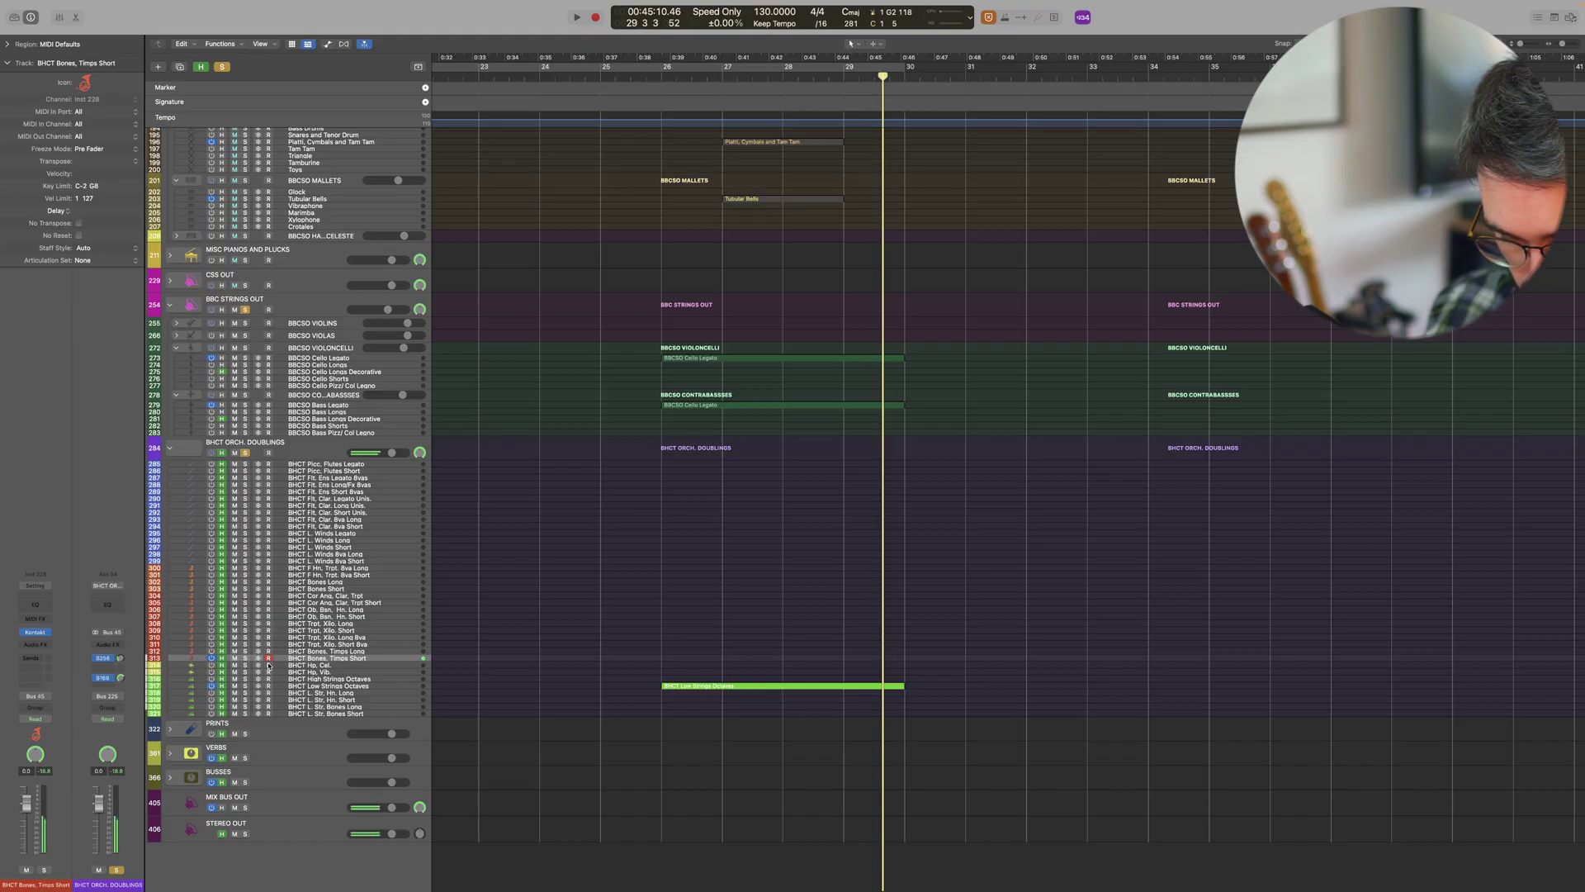
- Capture accents on the BHCT Bones, Timps Short track at bars 27–29 and play them with the low strings octaves and other layers
key(space)
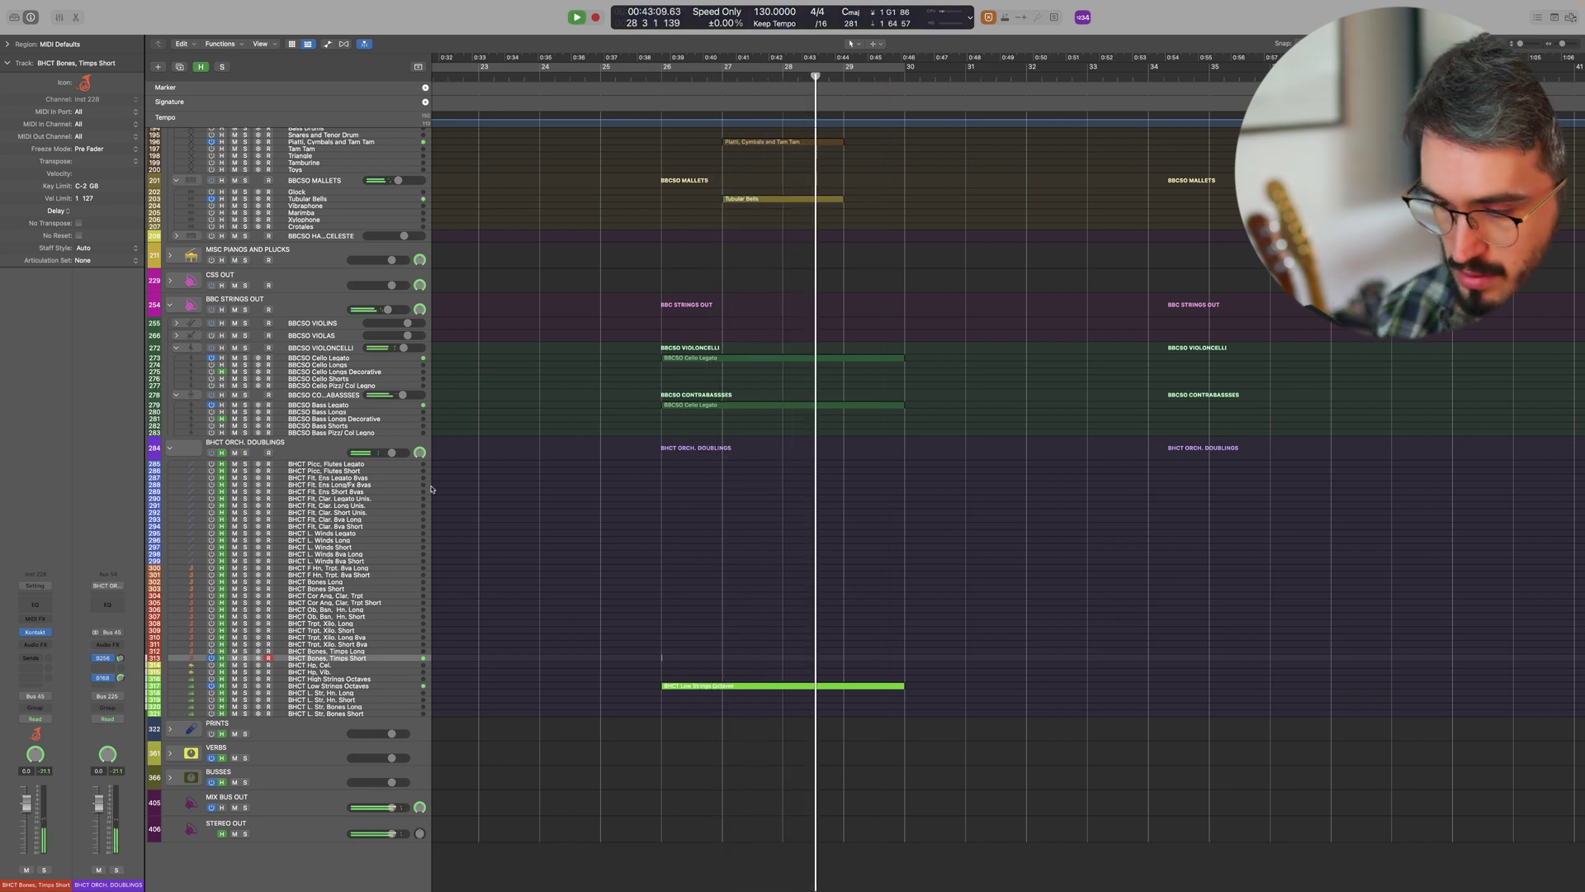
key(e)
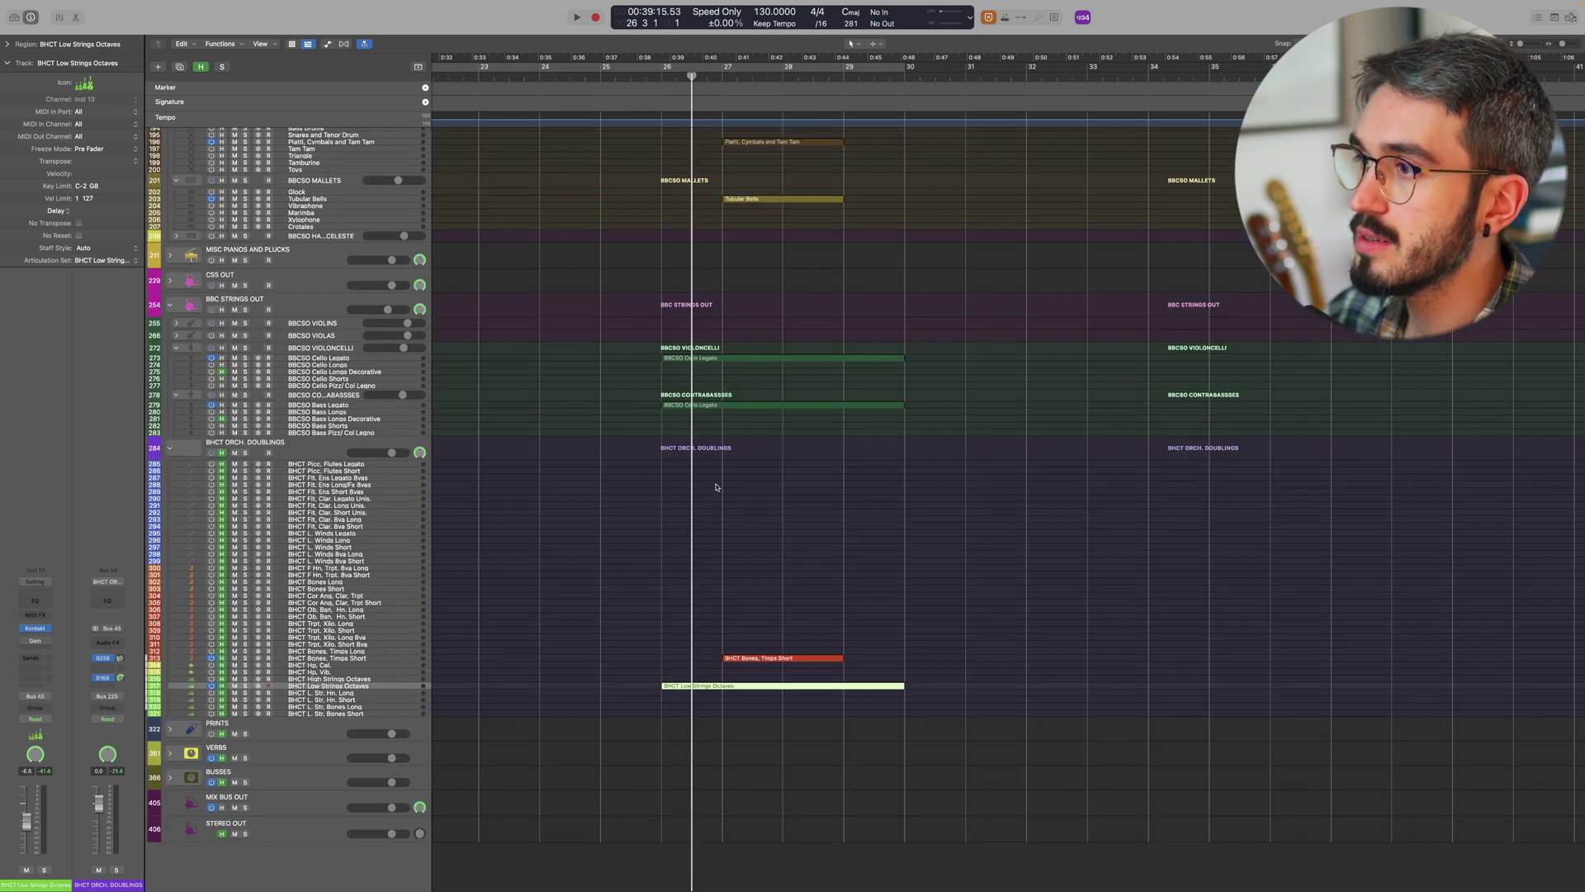
key(space)
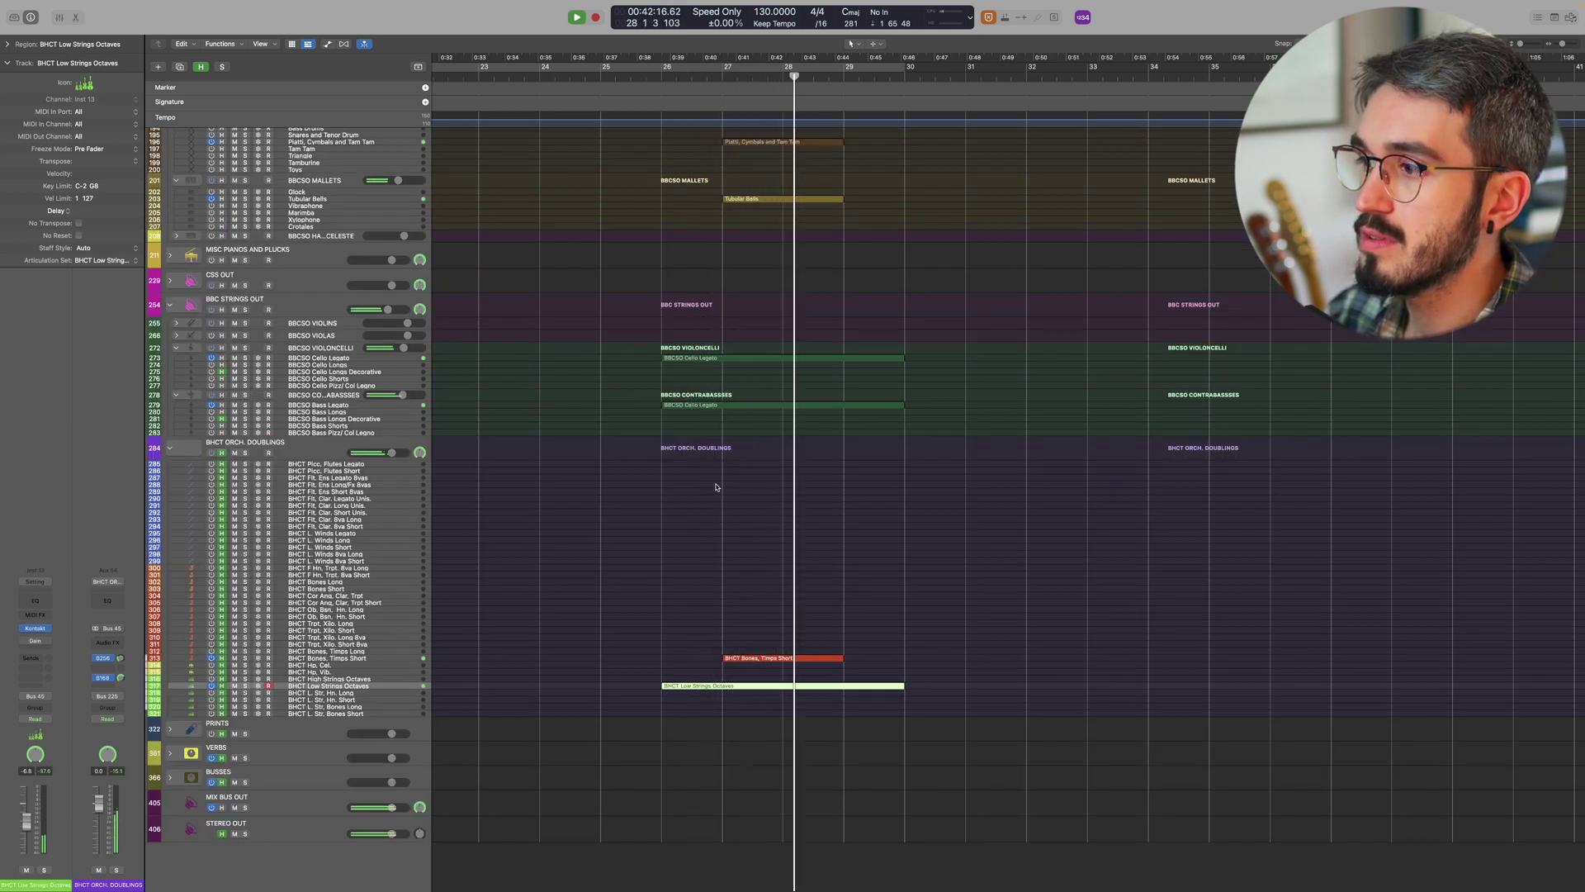
key(space)
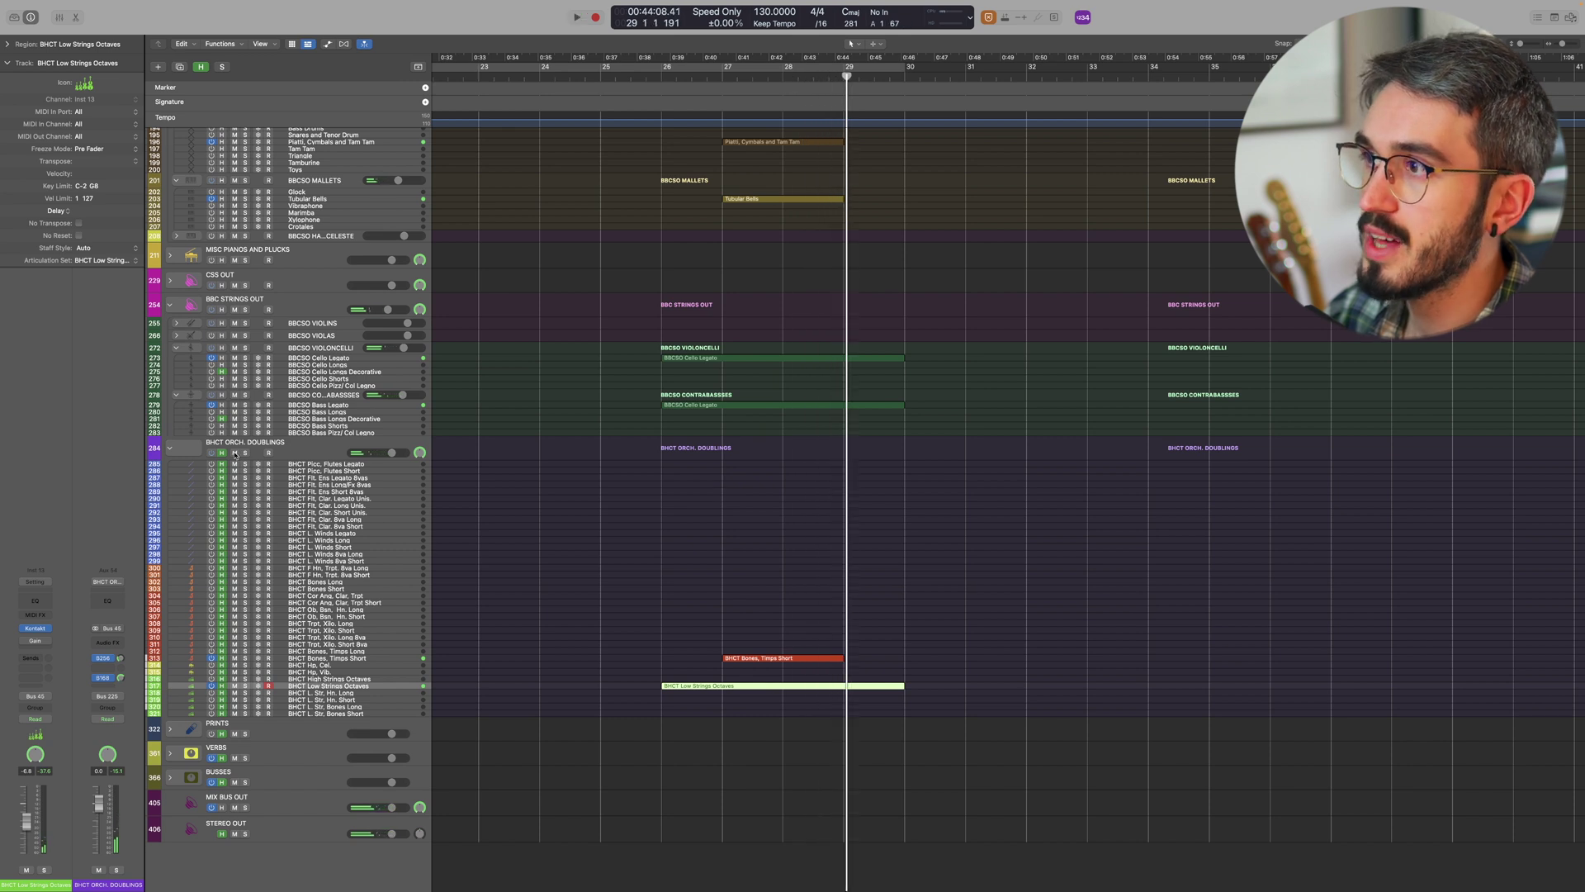
- Mute the BHCT ORCH. DOUBLINGS stack and play the phrase to compare the sound without the doublings
click(692, 186)
key(space)
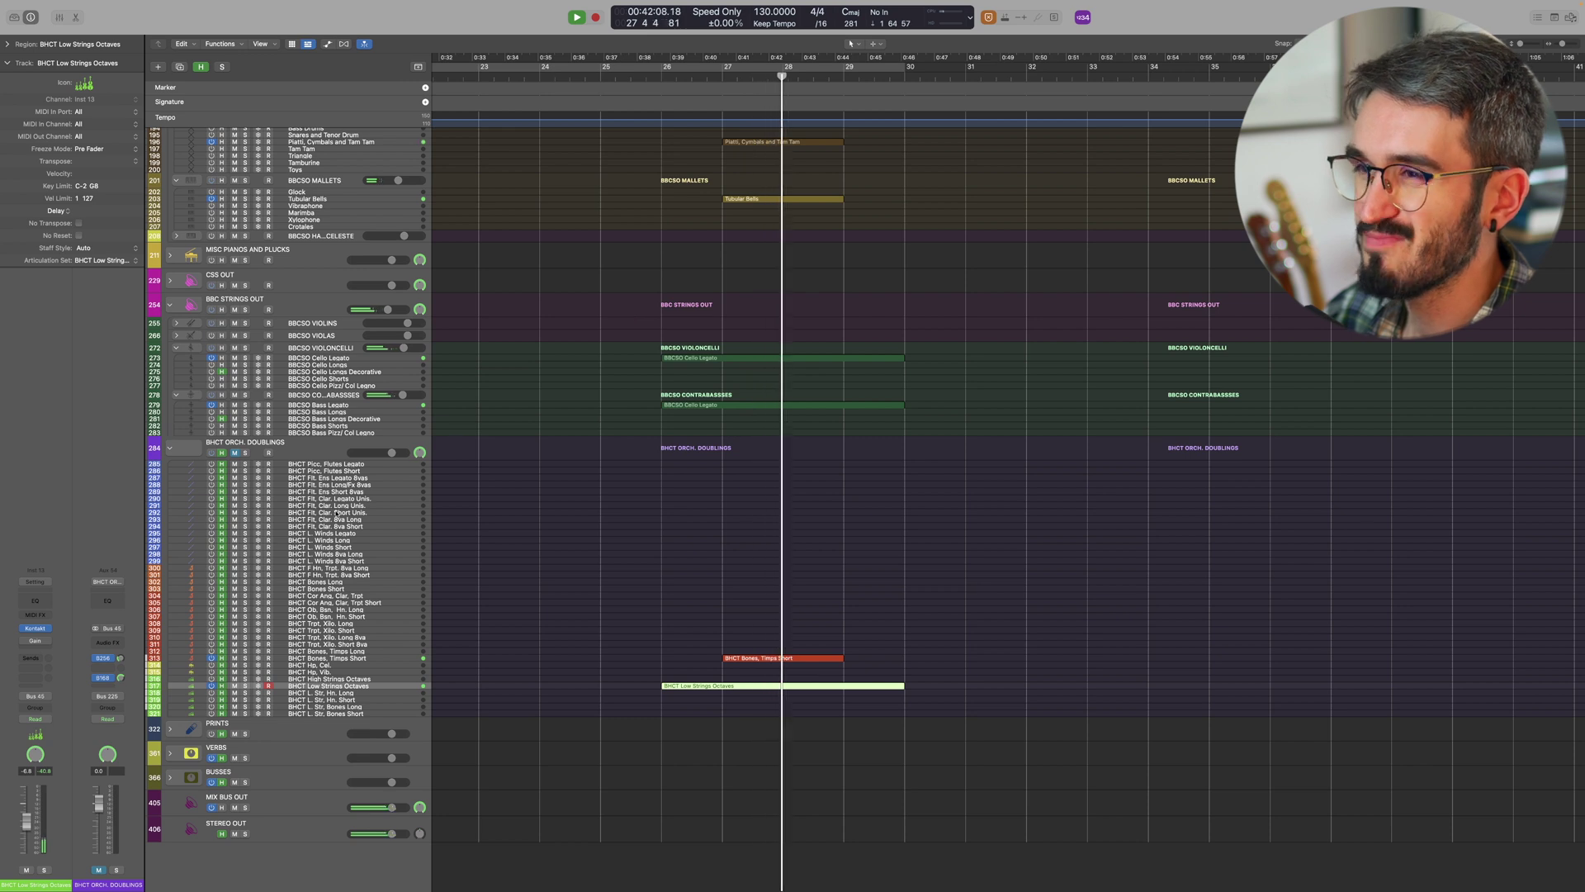
key(space)
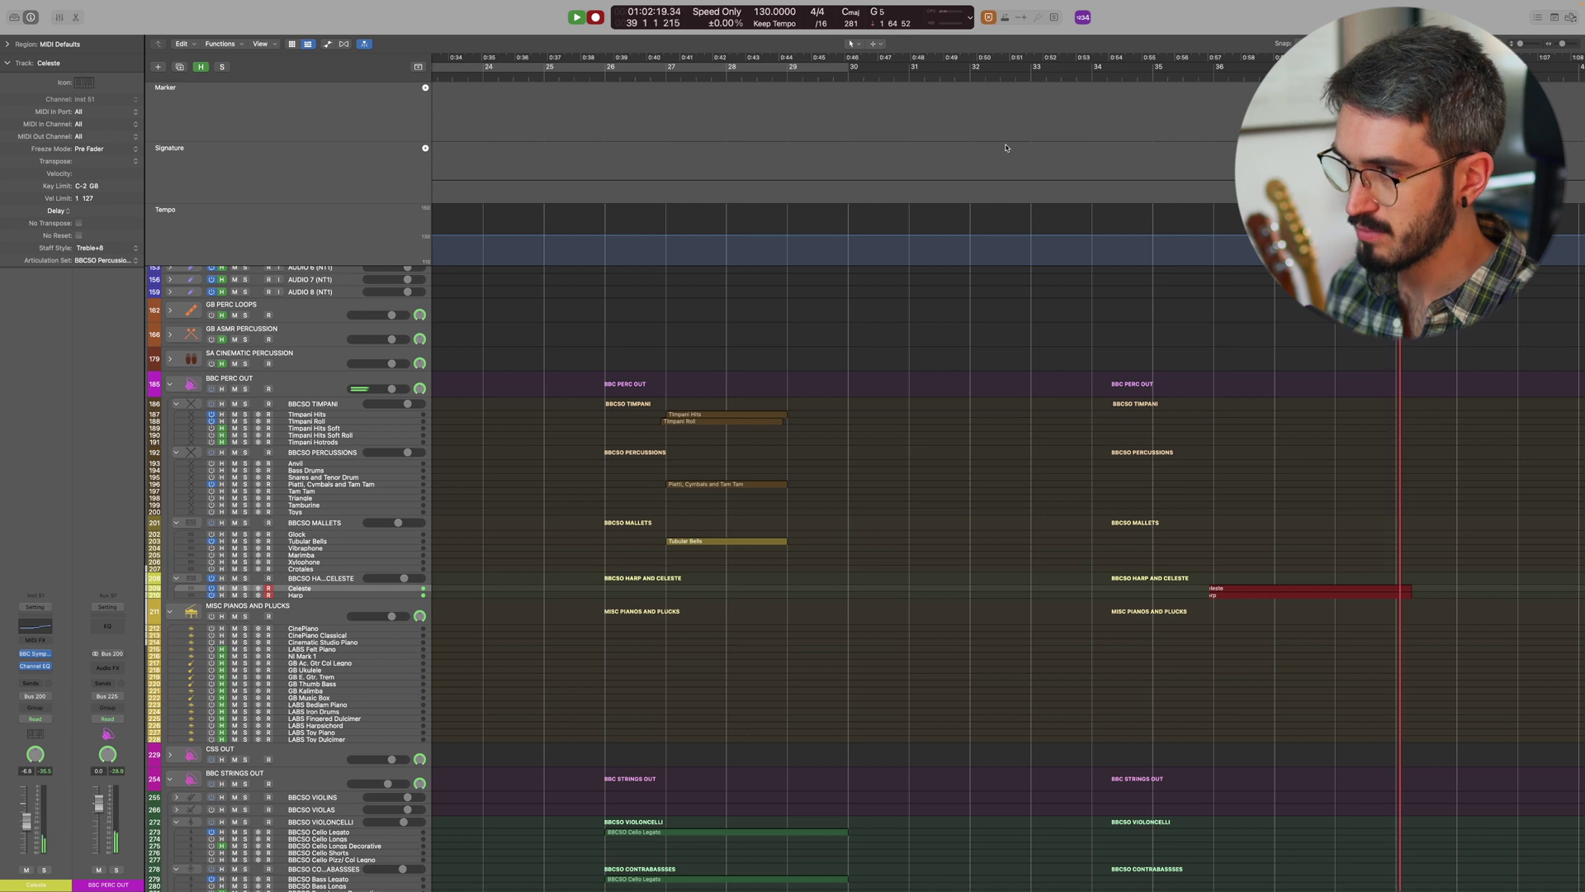
- Finish recording the part on the Celeste and Harp tracks between bars 36 and 40 and play it back
key(space)
scroll(1224, 361, right, 10)
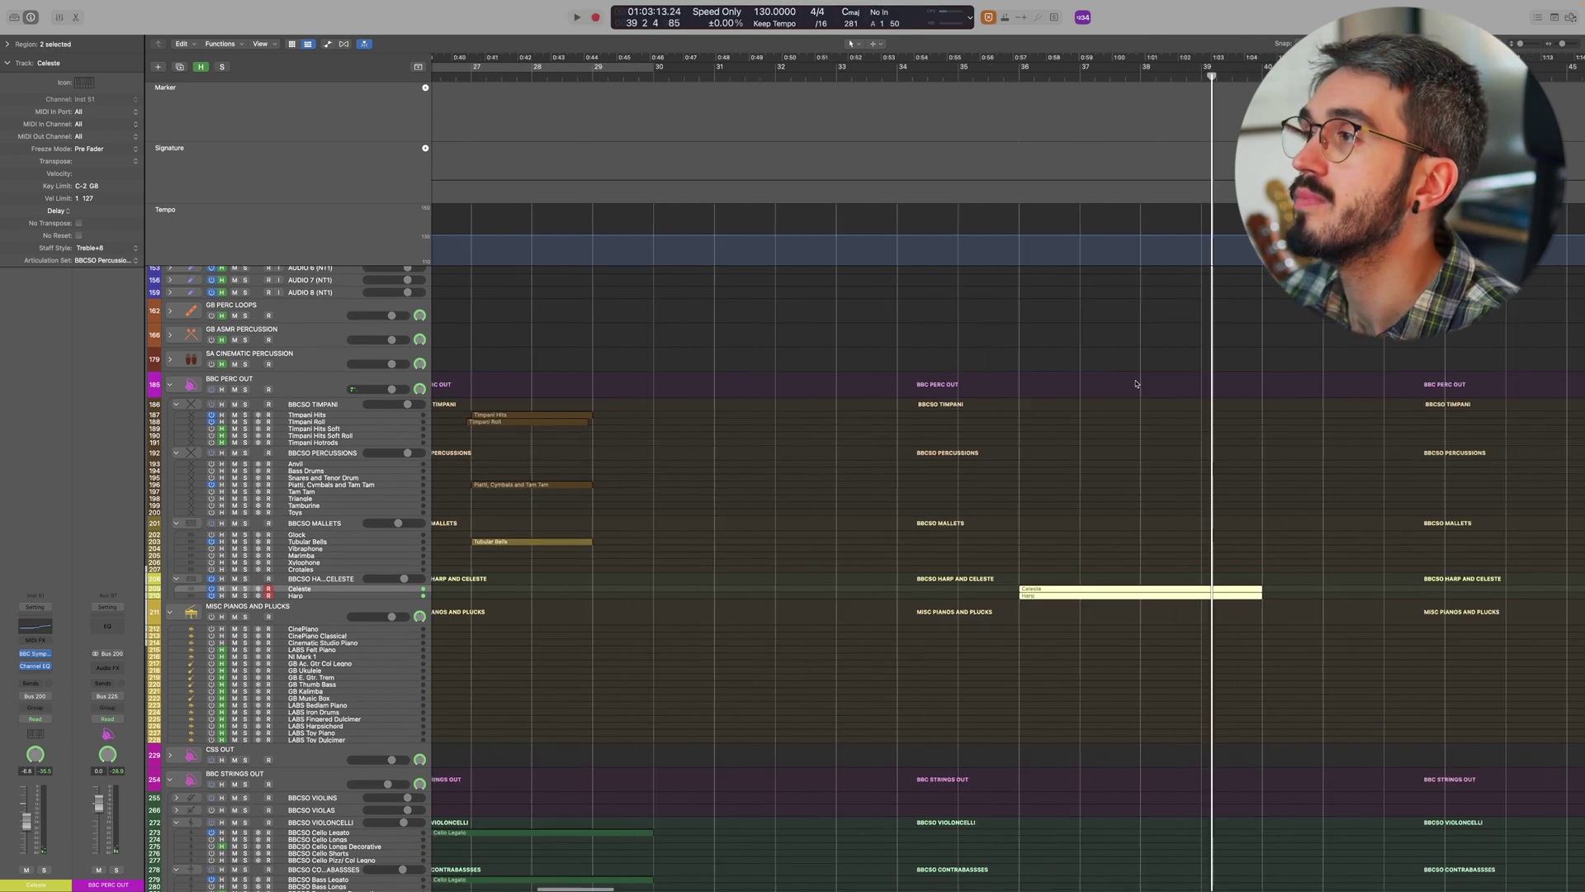
click(913, 493)
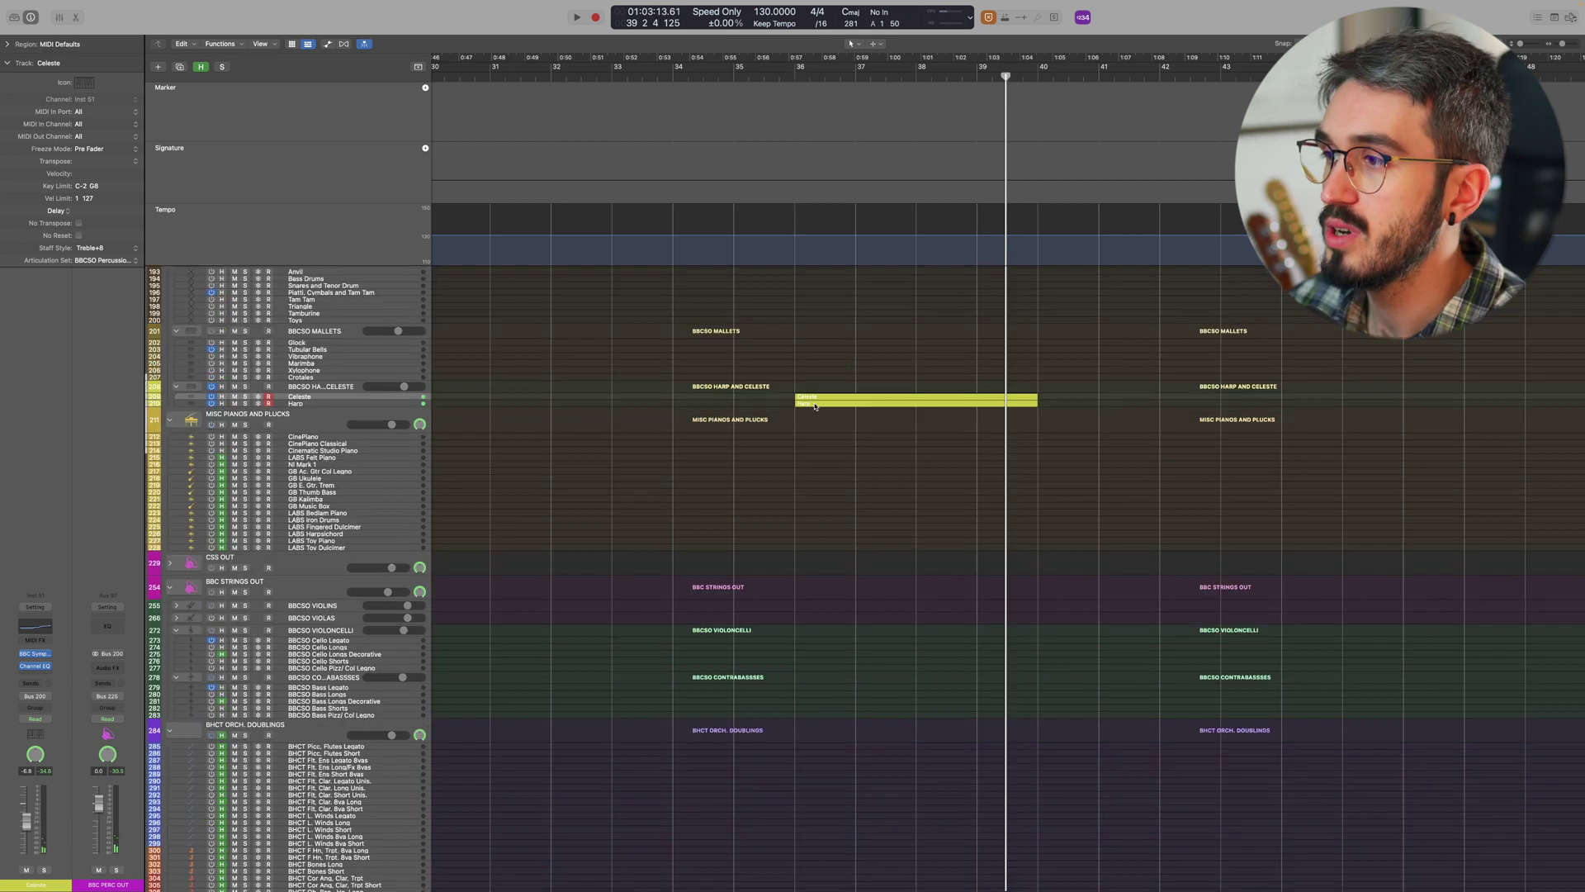
key(space)
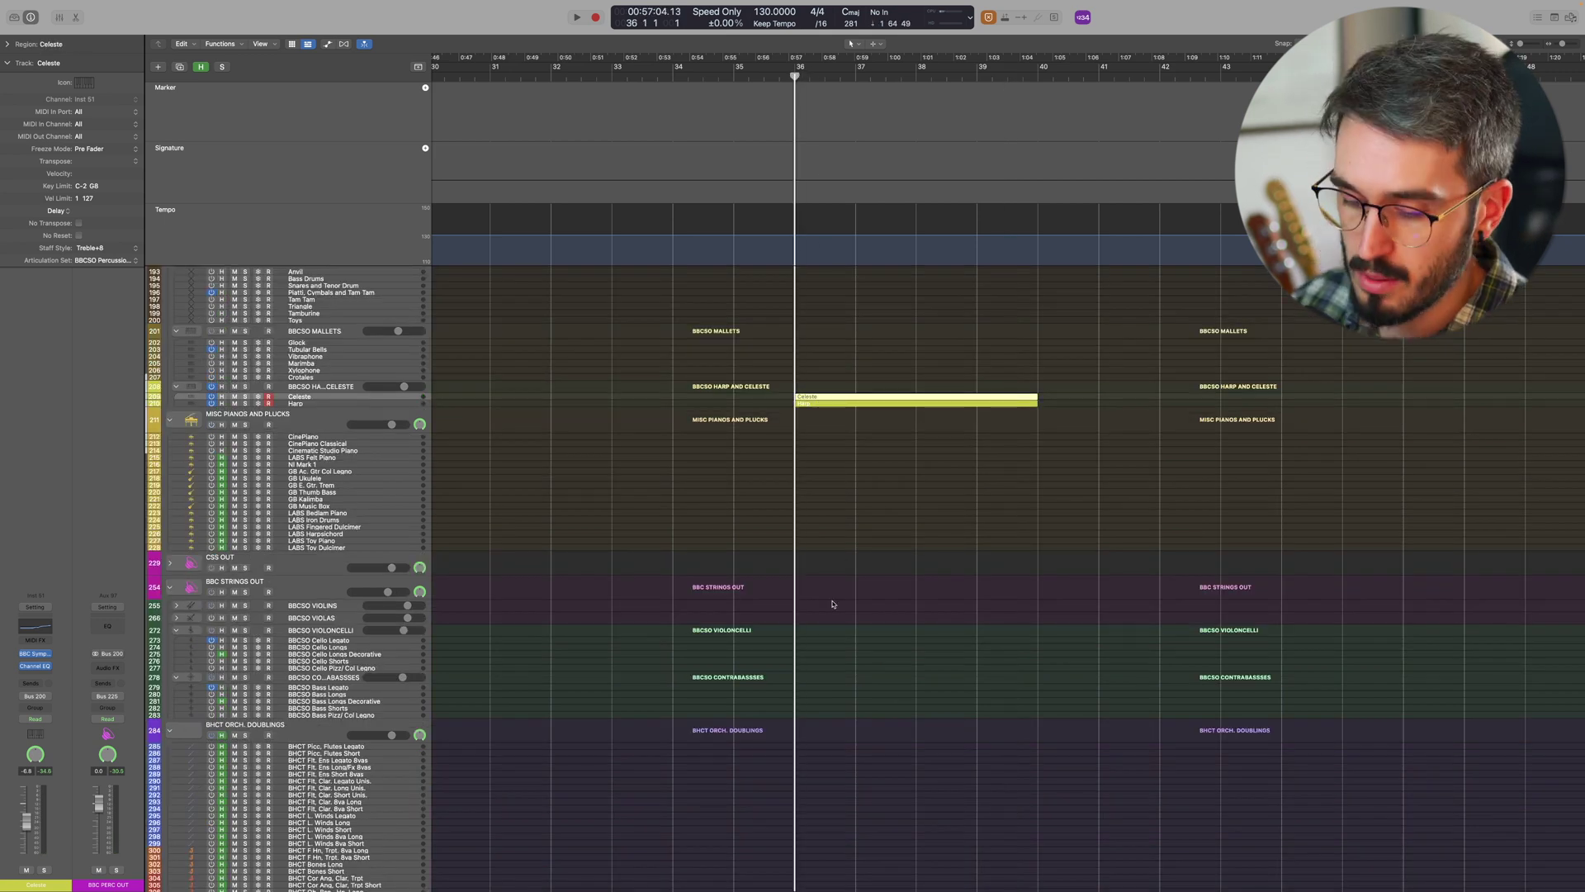
- Copy the Celeste region at bar 36 to the BHCT Hp, Cel. track and play that track soloed
scroll(837, 593, down, 8)
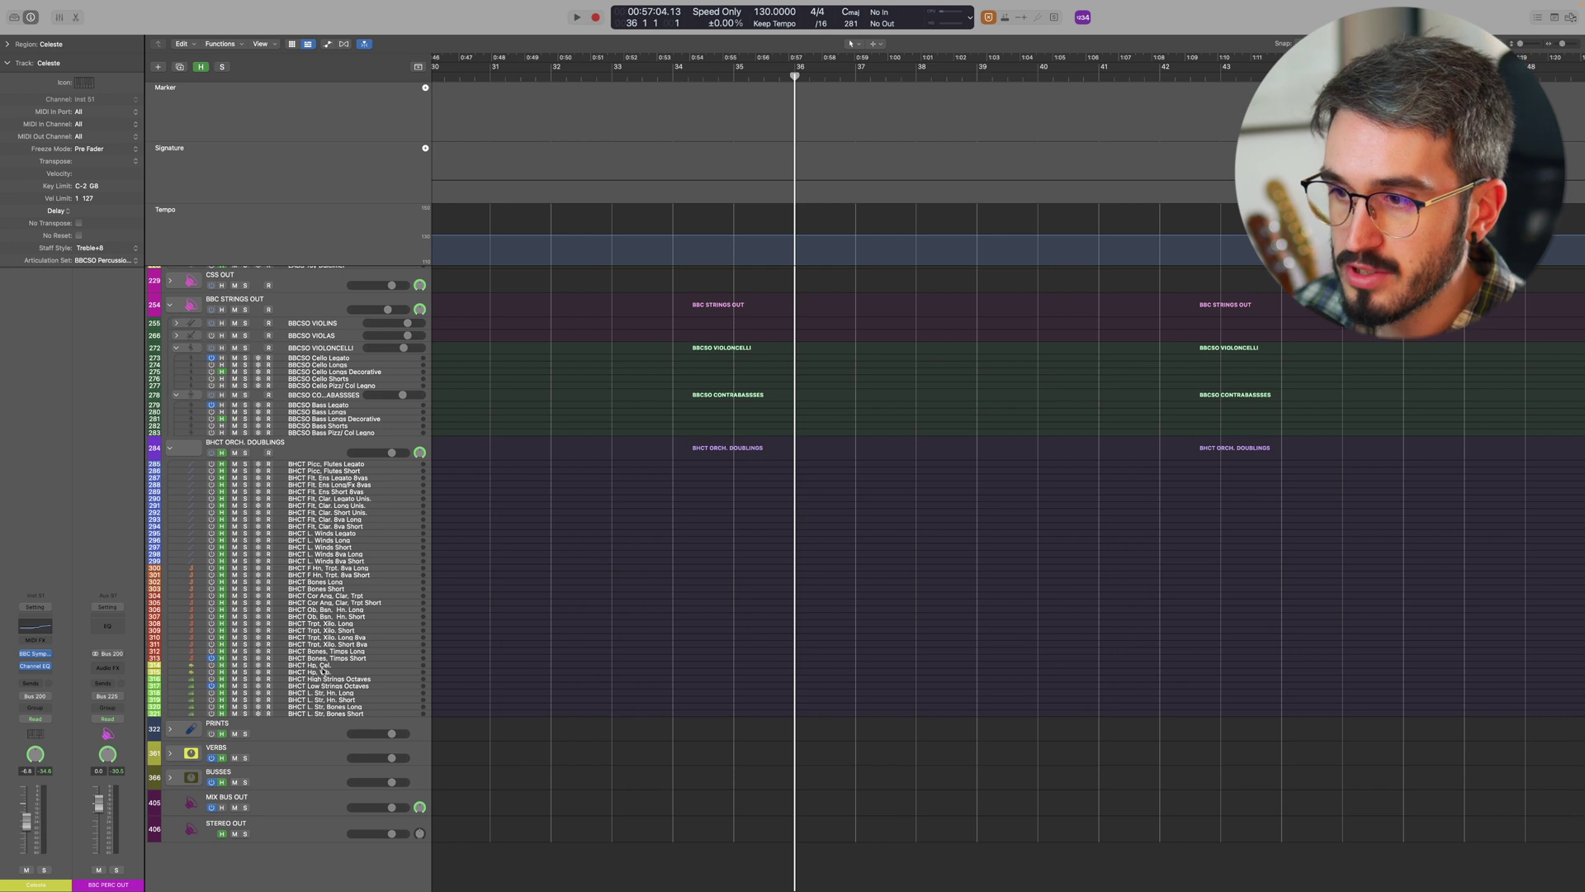
click(300, 666)
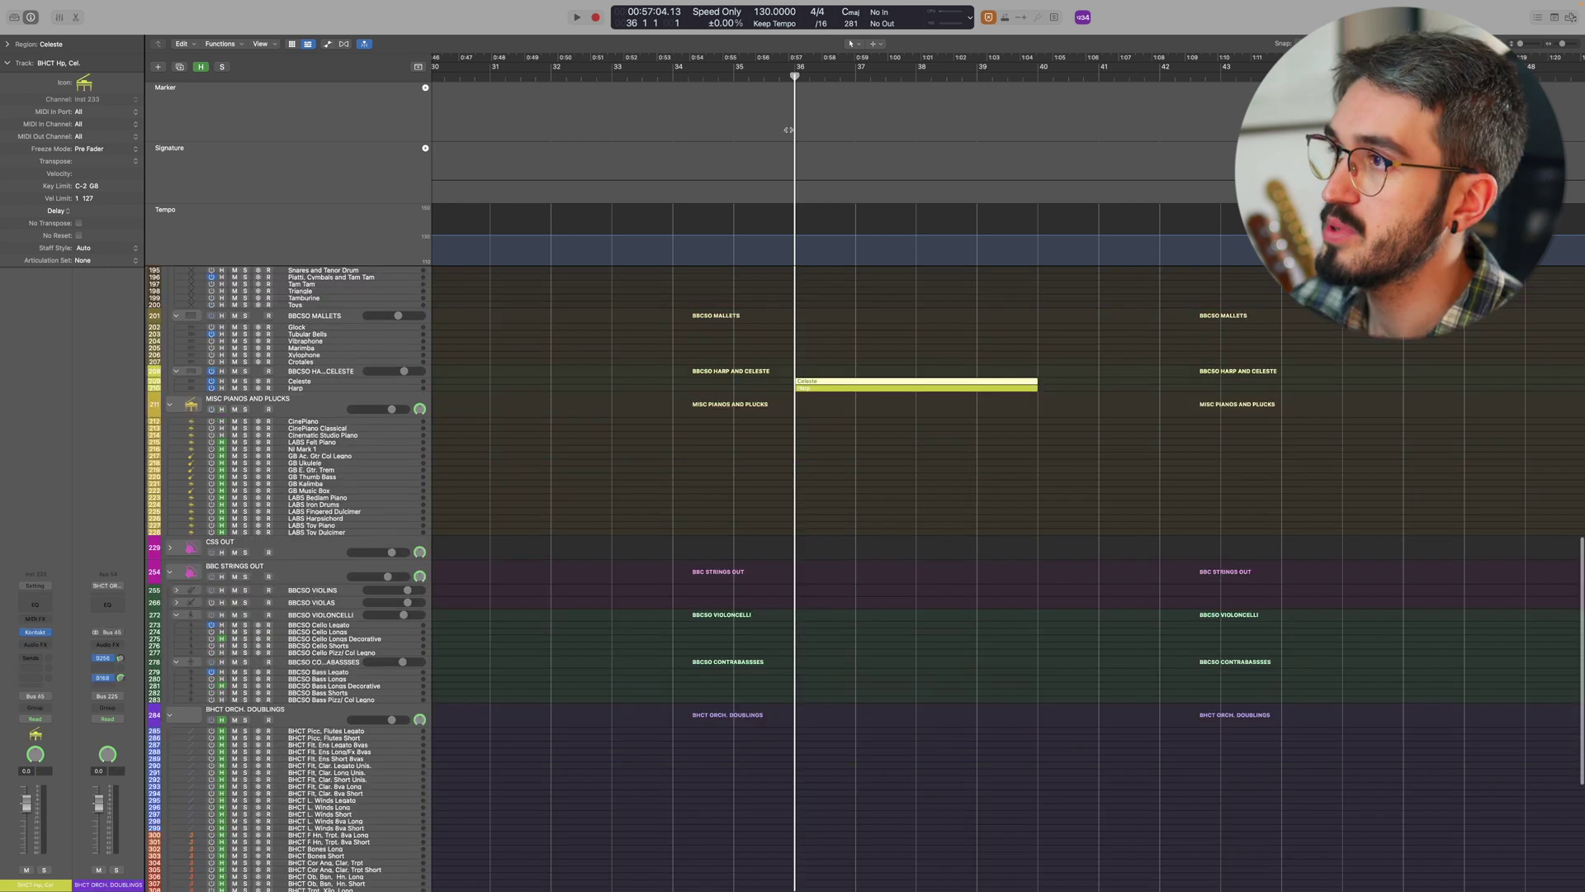
scroll(825, 388, down, 8)
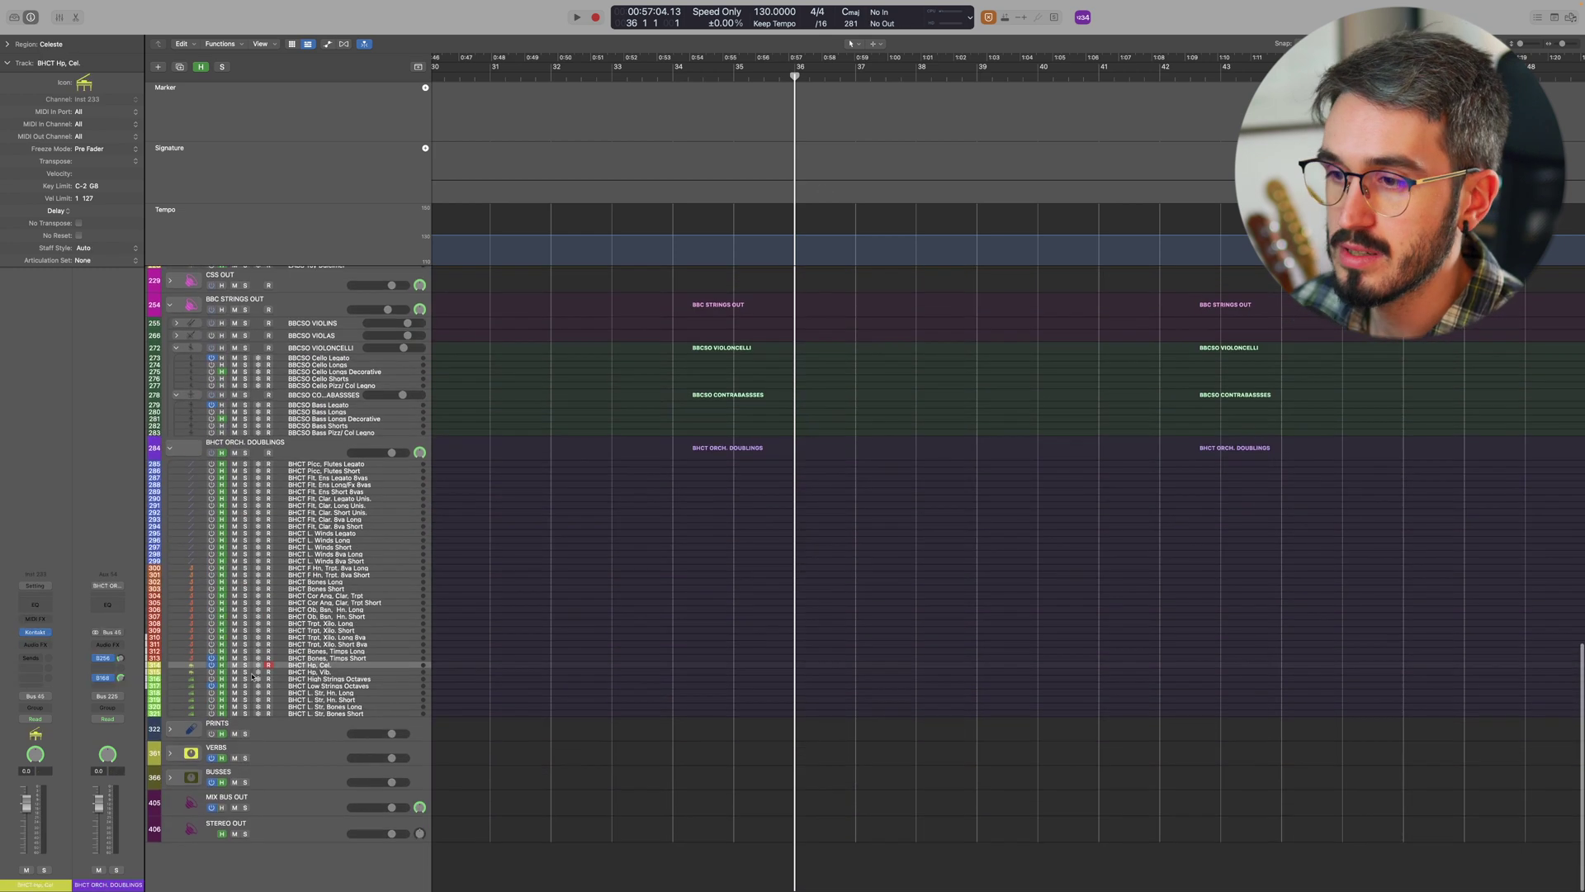
key(space)
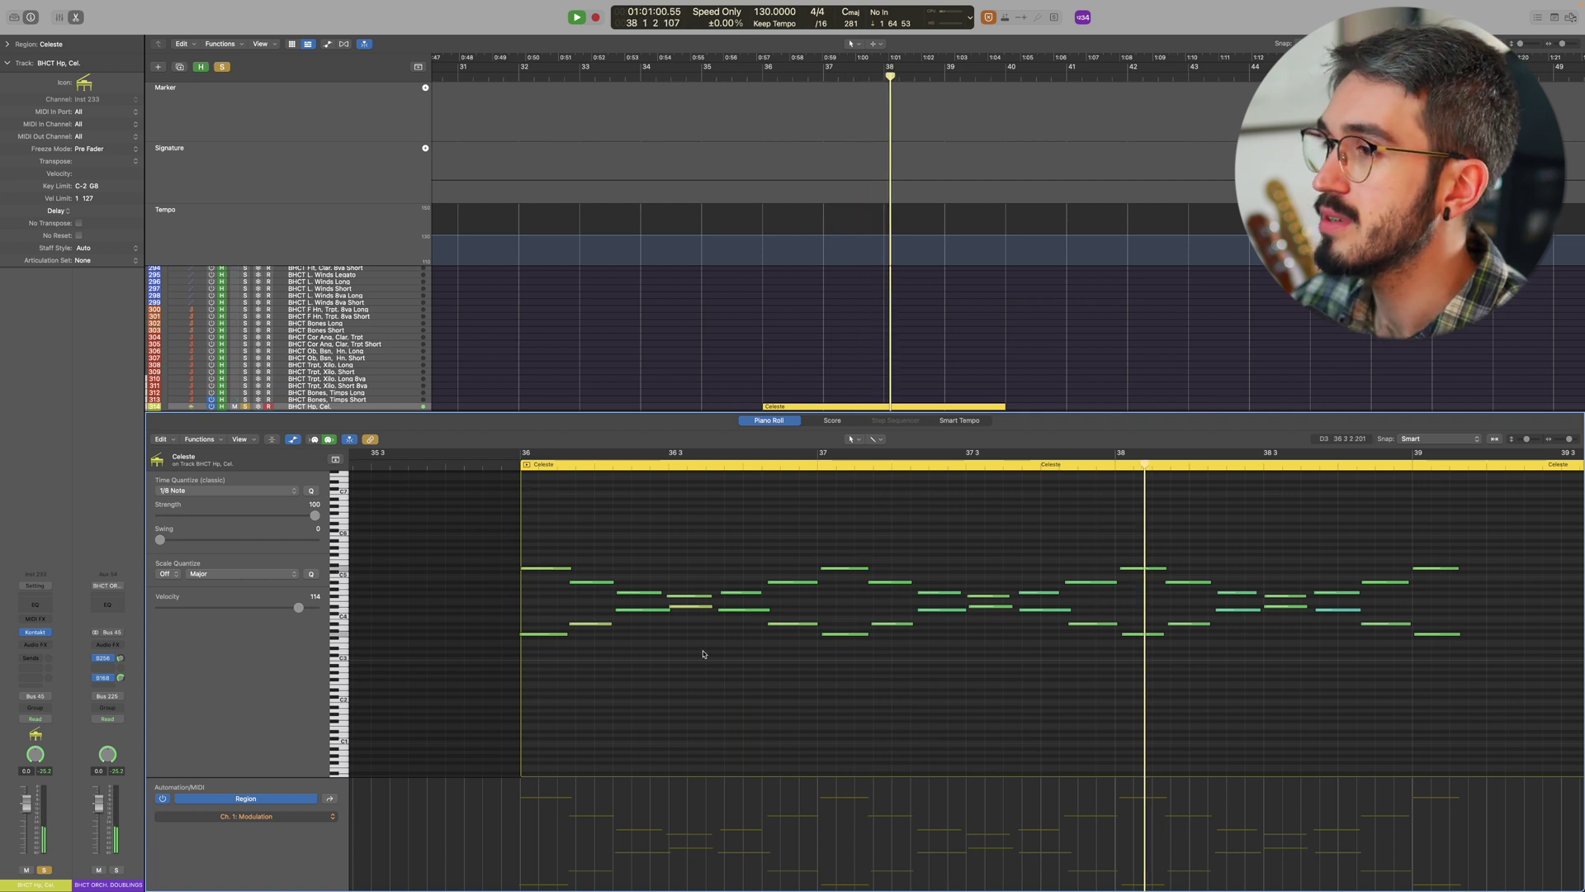
key(space)
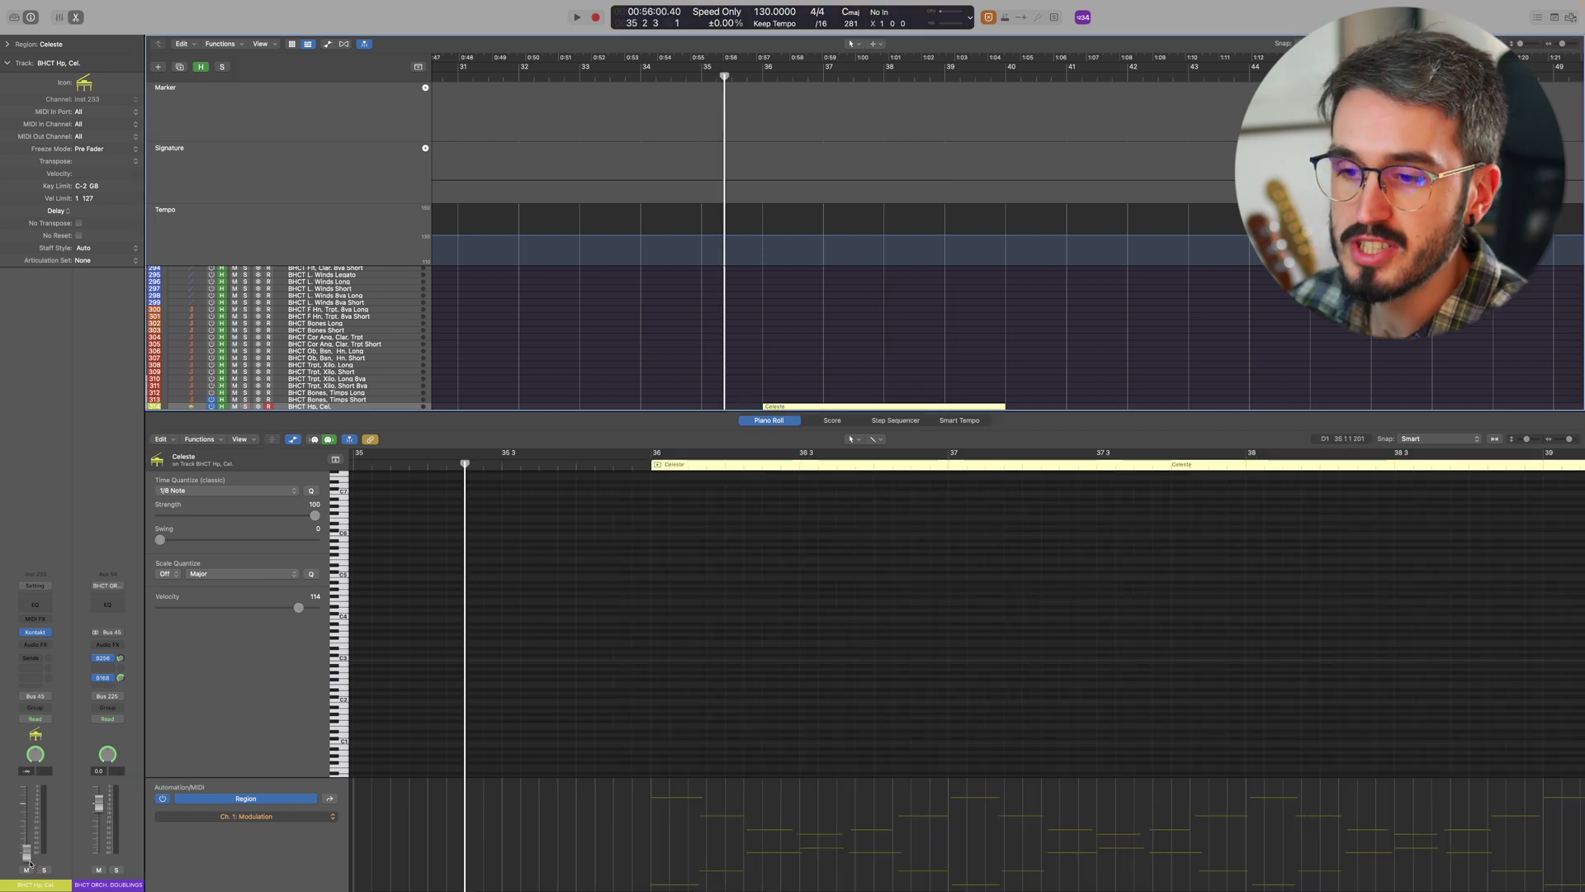
- Play the harp and celeste layers while raising the BHCT Hp, Cel. fader from silence to about -13 dB
click(75, 17)
scroll(842, 336, up, 5)
scroll(153, 835, up, 1)
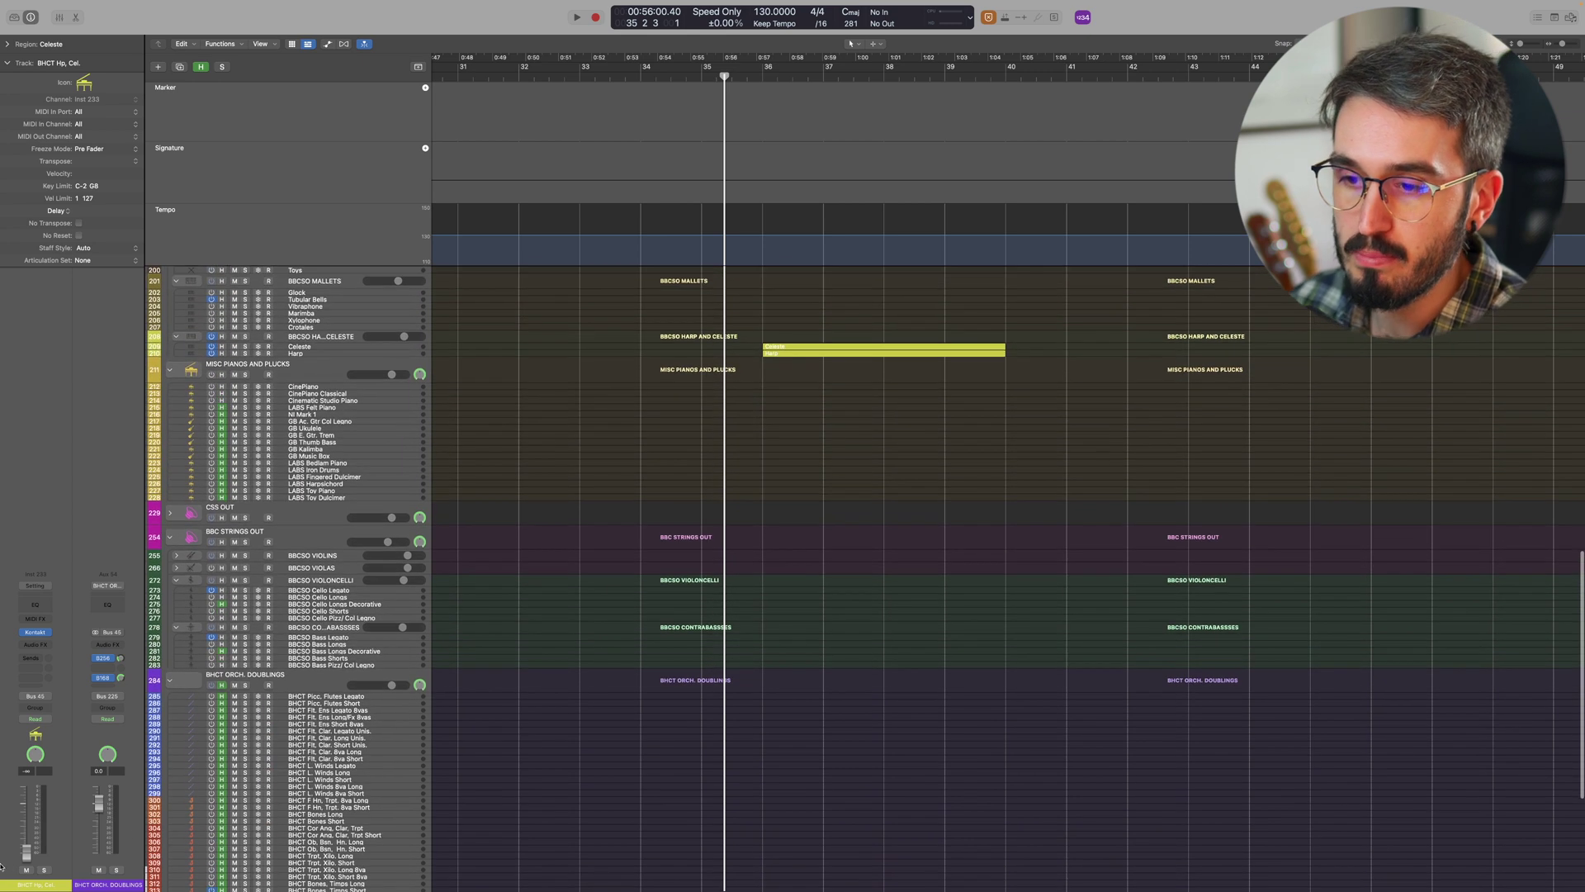
scroll(309, 808, down, 5)
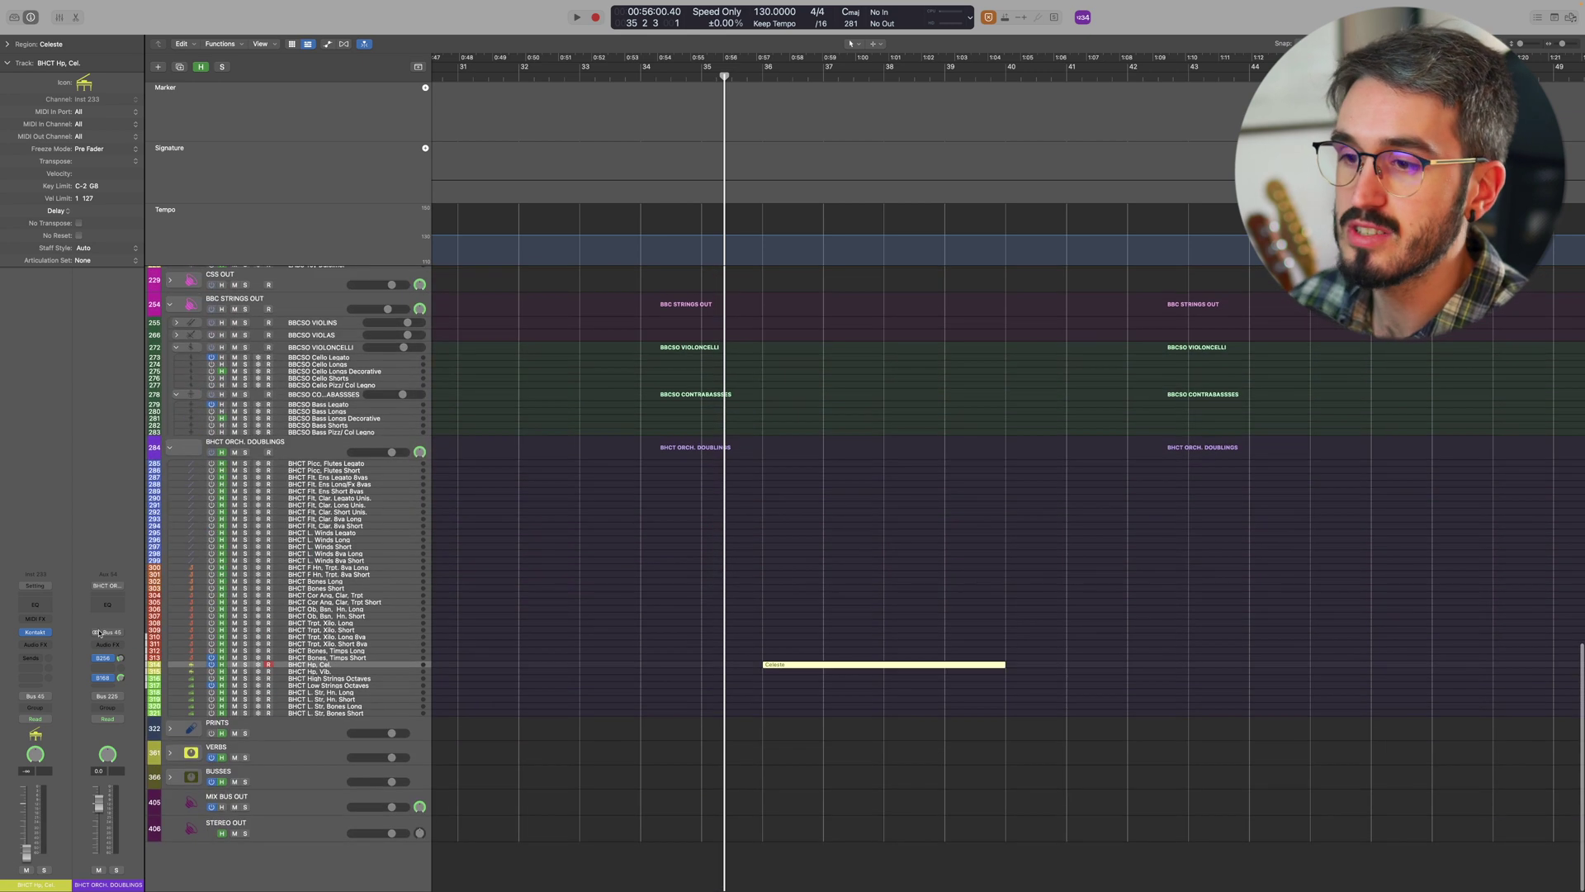
key(space)
drag(32, 856, 28, 826)
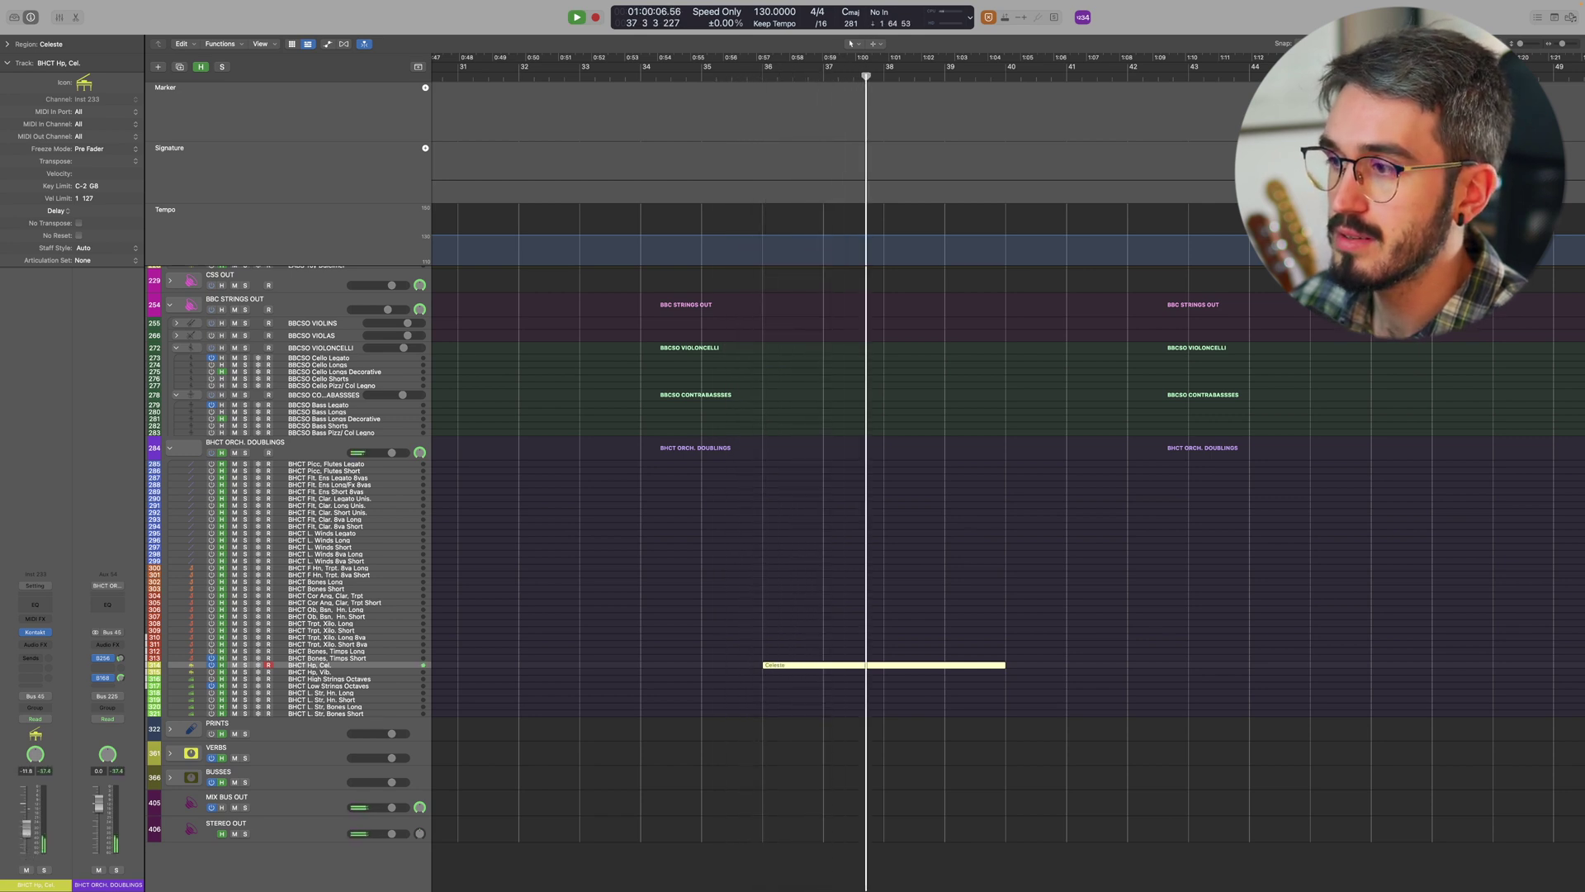
drag(28, 825, 28, 829)
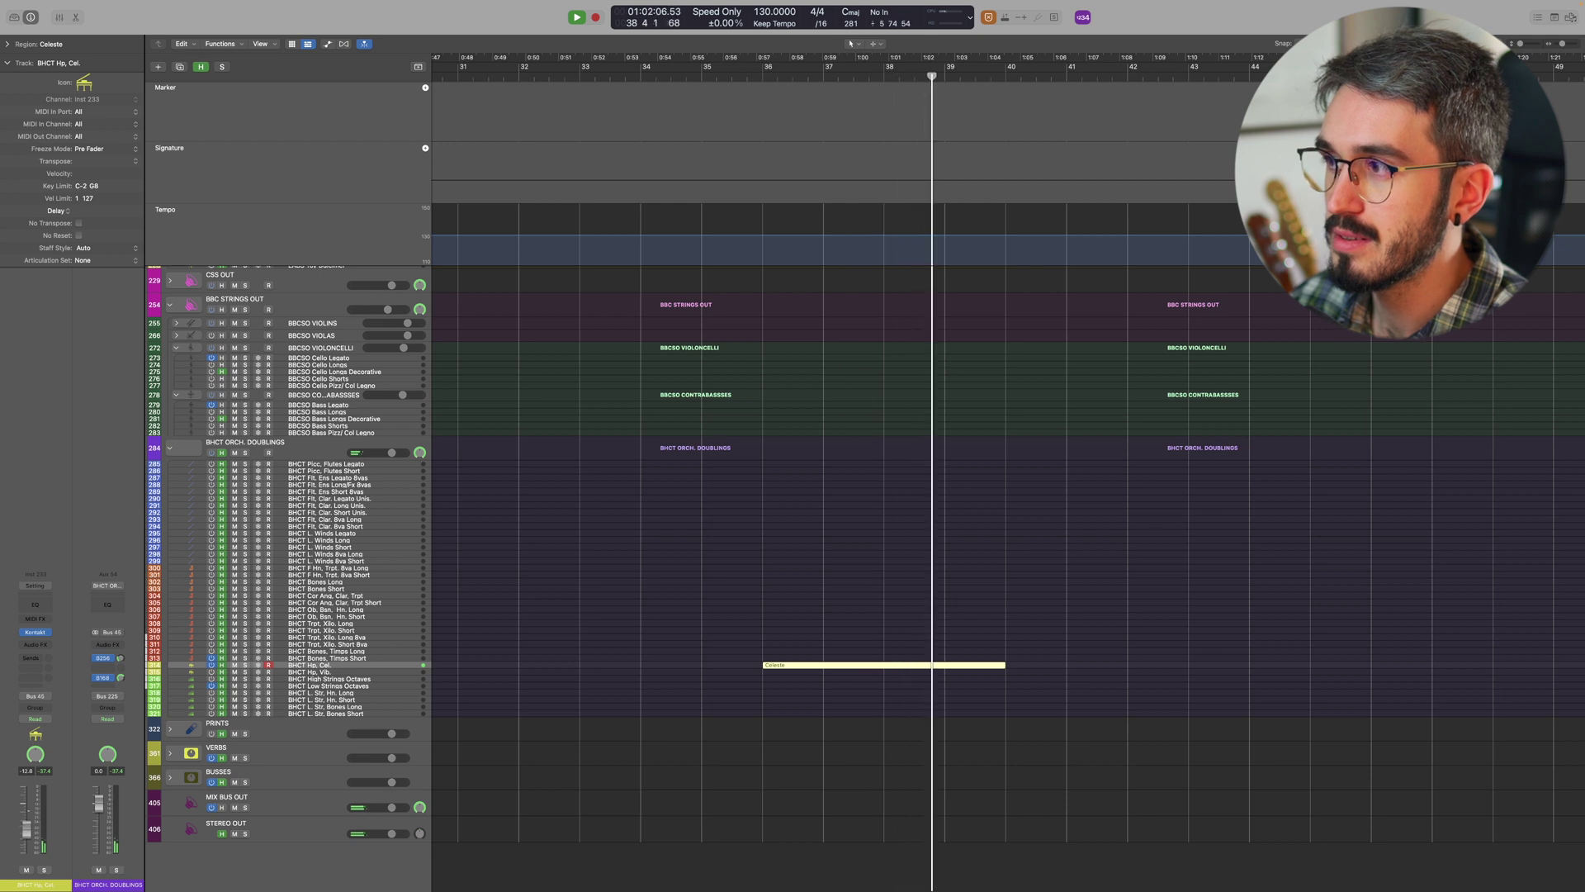
key(space)
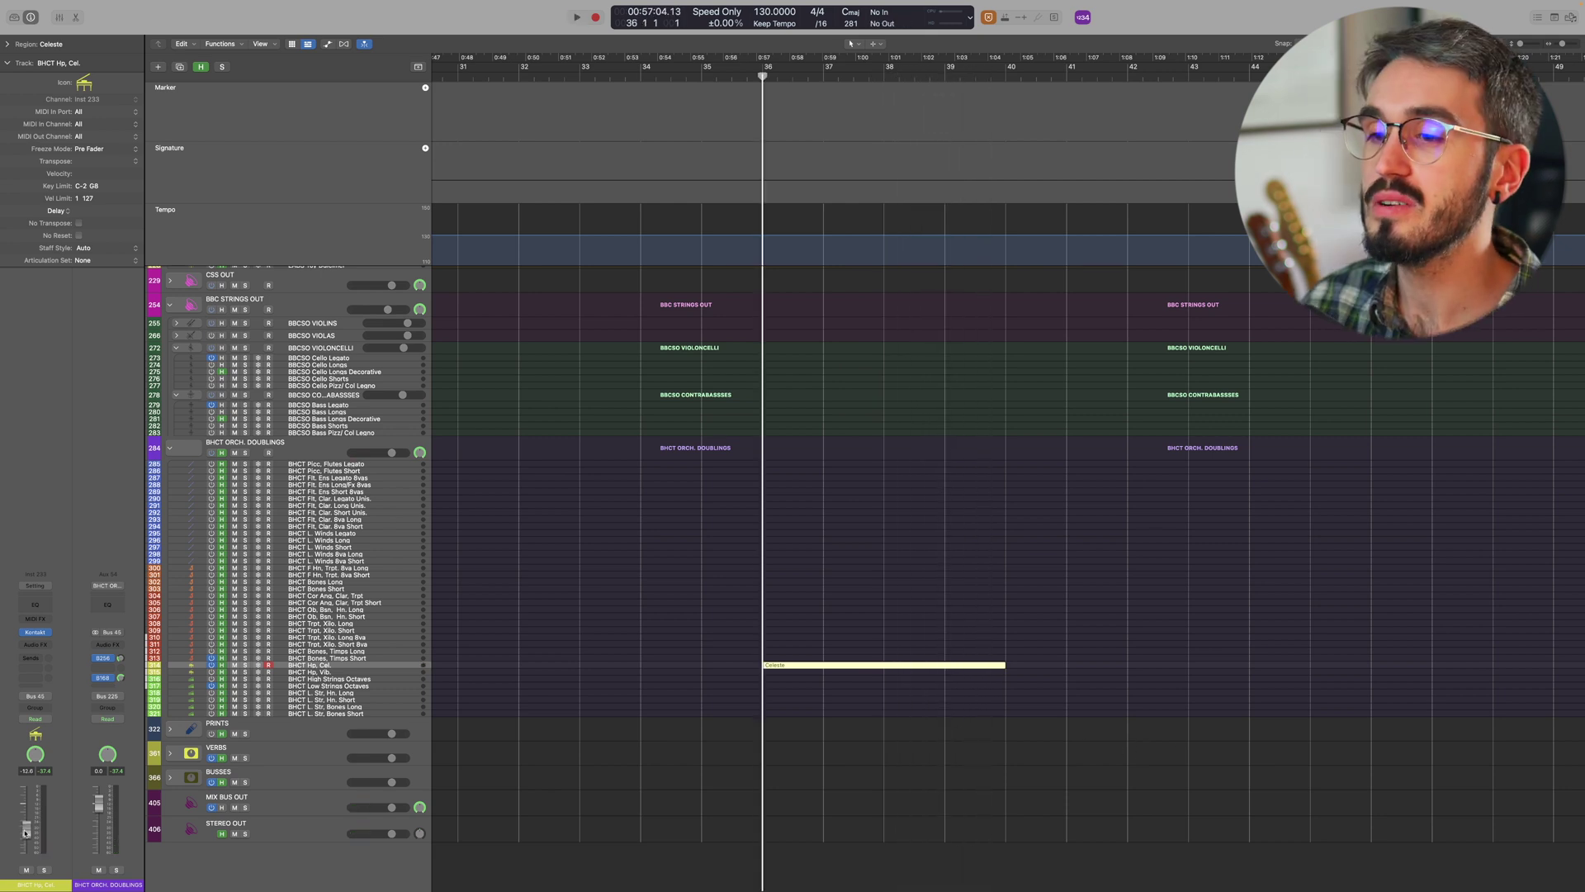